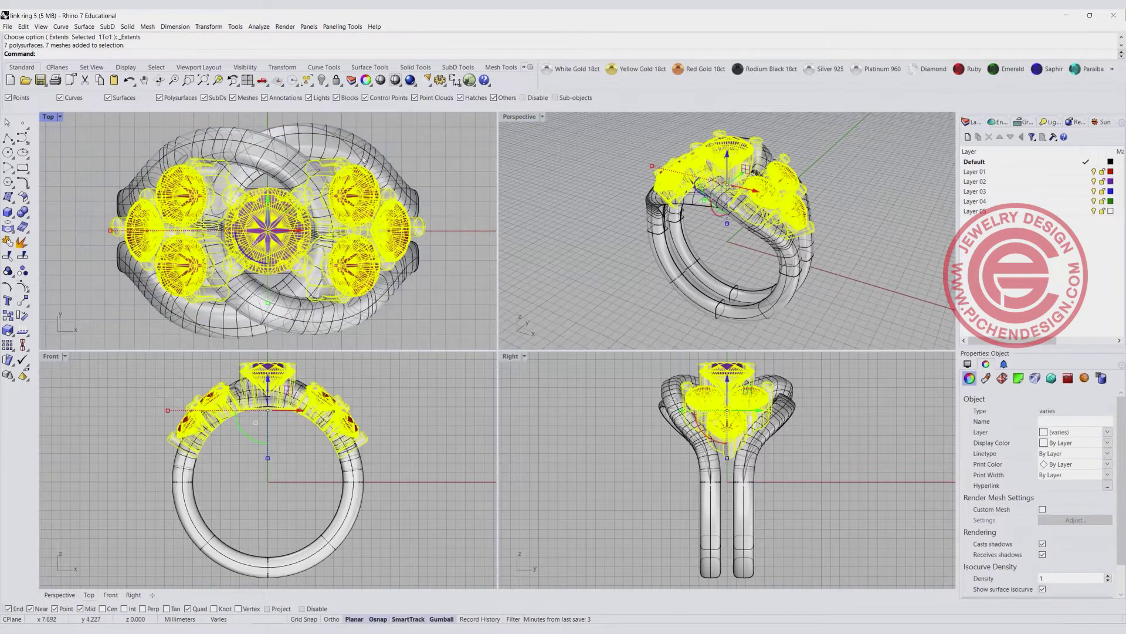
- Hide the selected gemstones and their settings, and examine how the bare ring bands interlink in the Perspective view
left_click(321, 81)
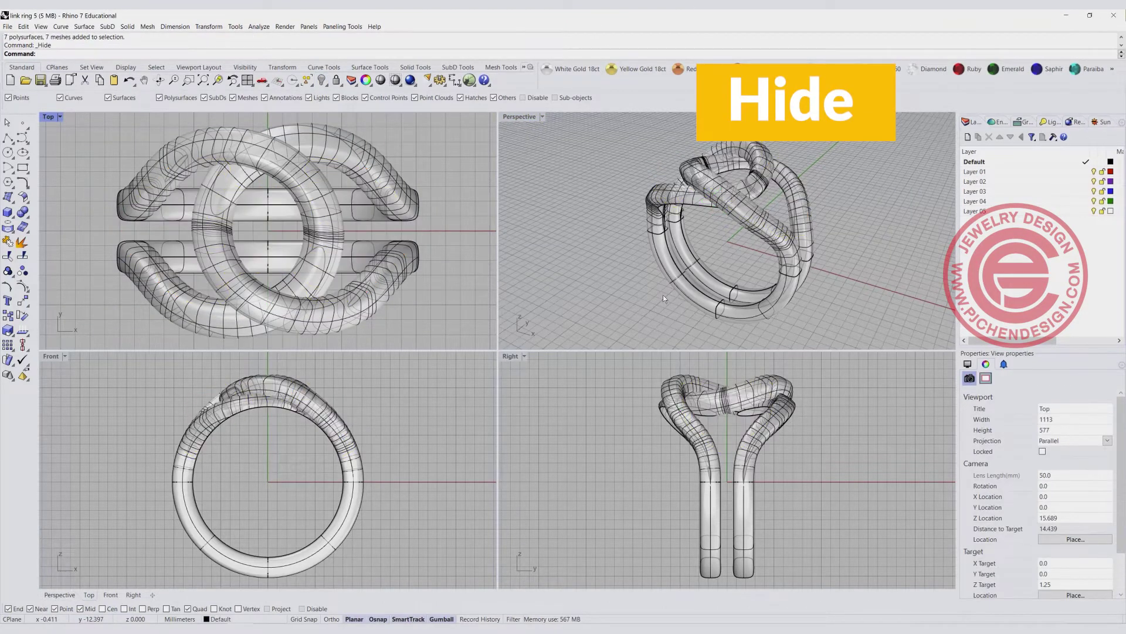
right_click_drag(748, 270, 701, 231)
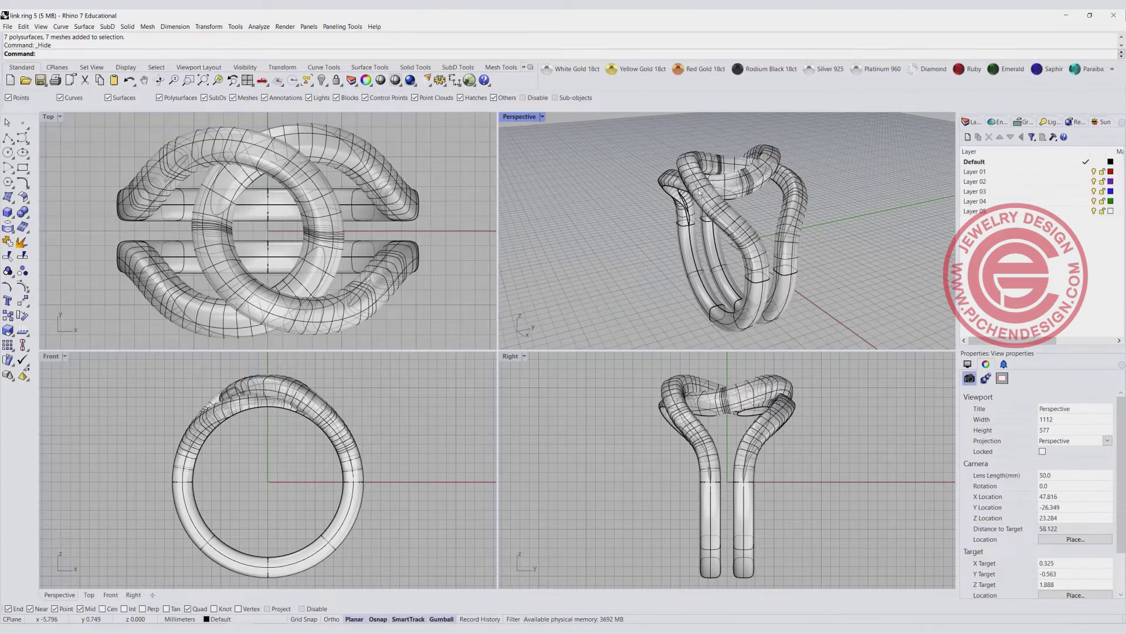
right_click_drag(682, 280, 807, 216)
scroll(704, 171, "up", 4)
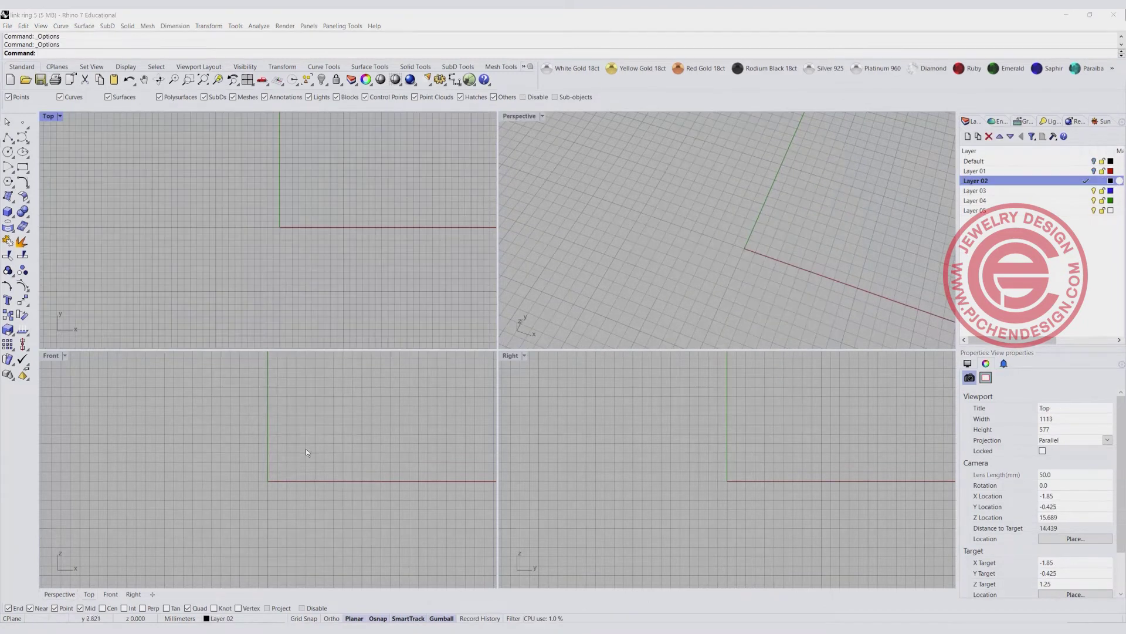
- Draw a 16 mm diameter circle centred on the origin in the Front view
left_click(8, 151)
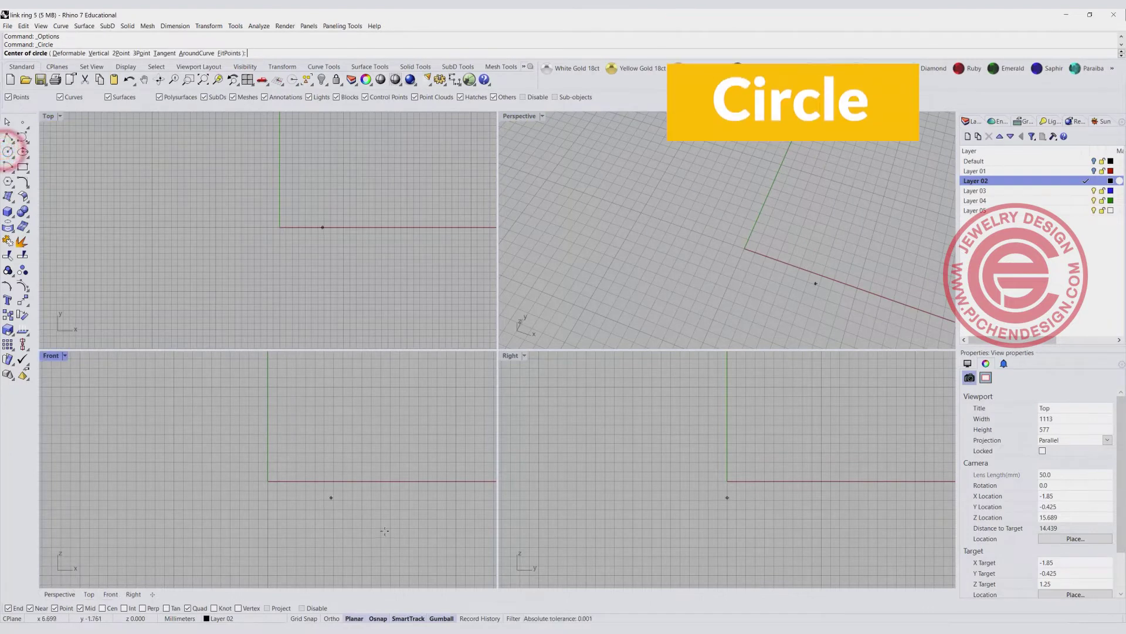
left_click(282, 481)
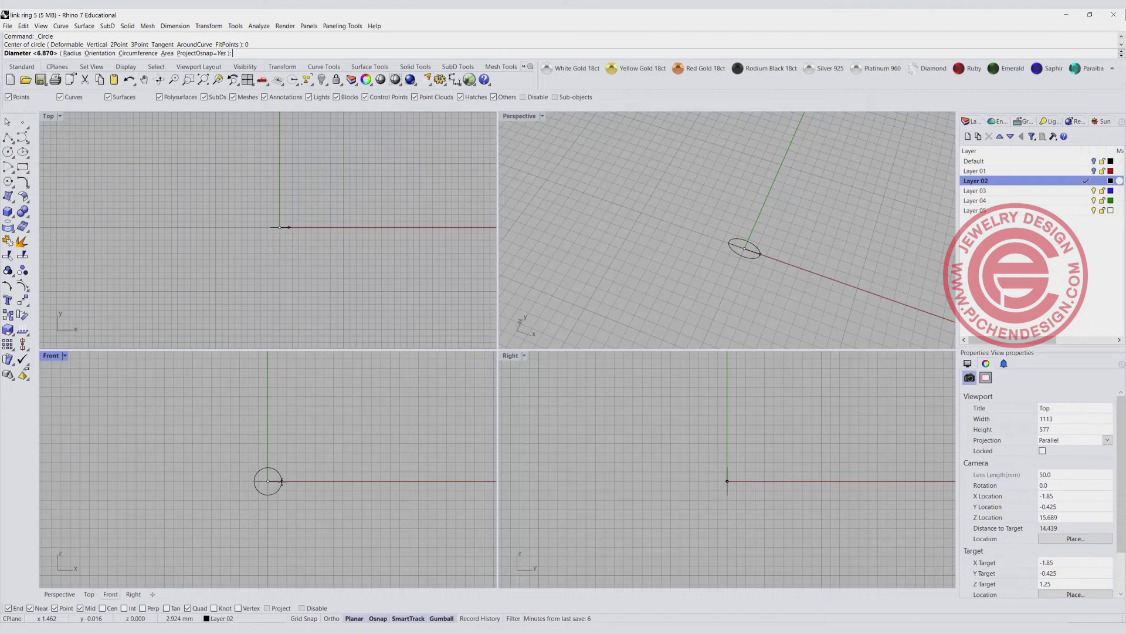
type("16")
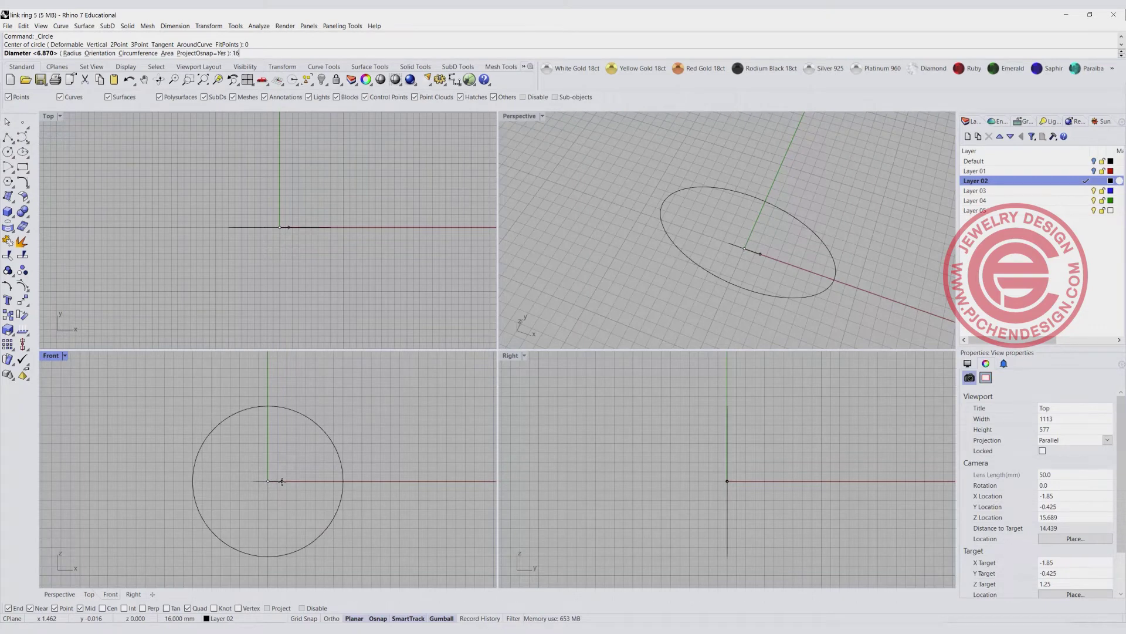
key("Return")
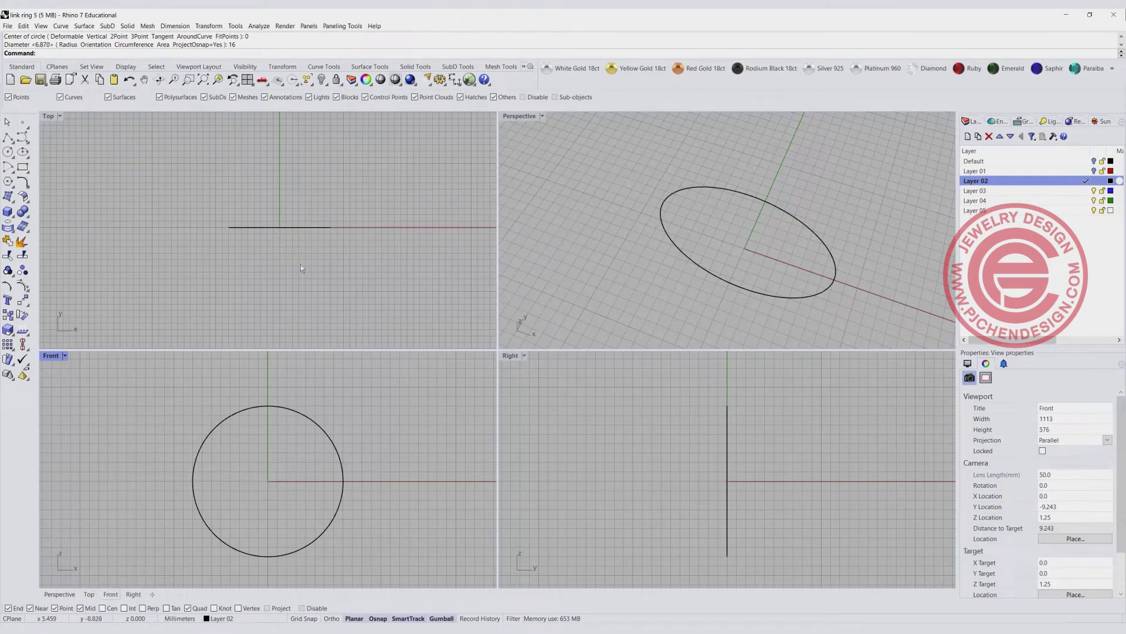
- Draw a half-circle arc of about 4.2 mm radius in the Top view, centred on the circle's line along the X axis
right_click_drag(325, 253, 317, 258)
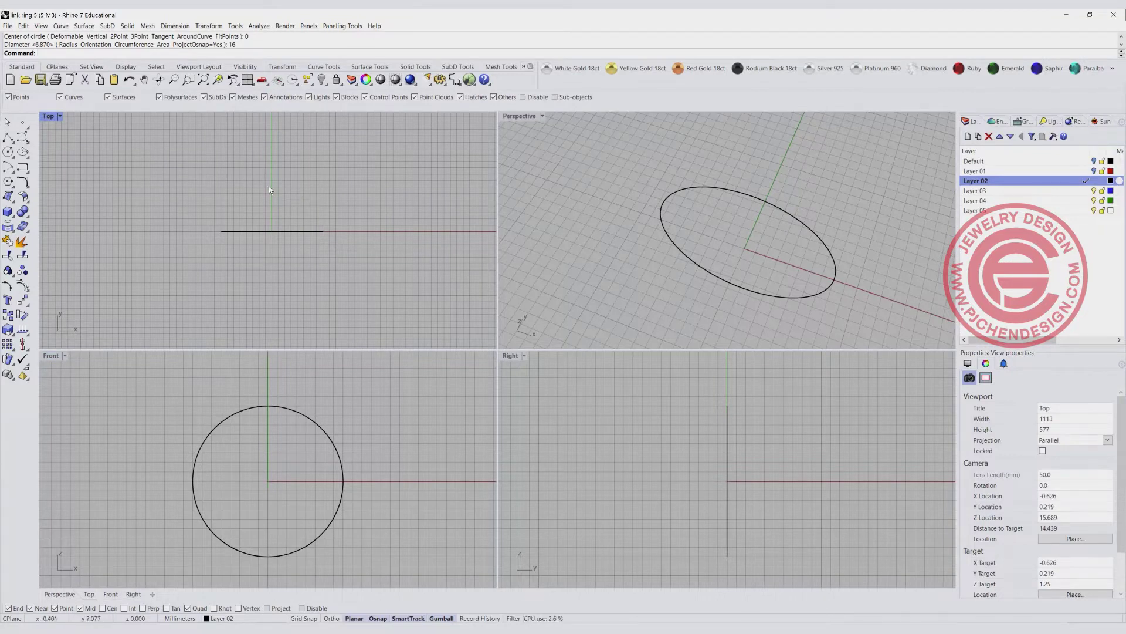
double_click(48, 116)
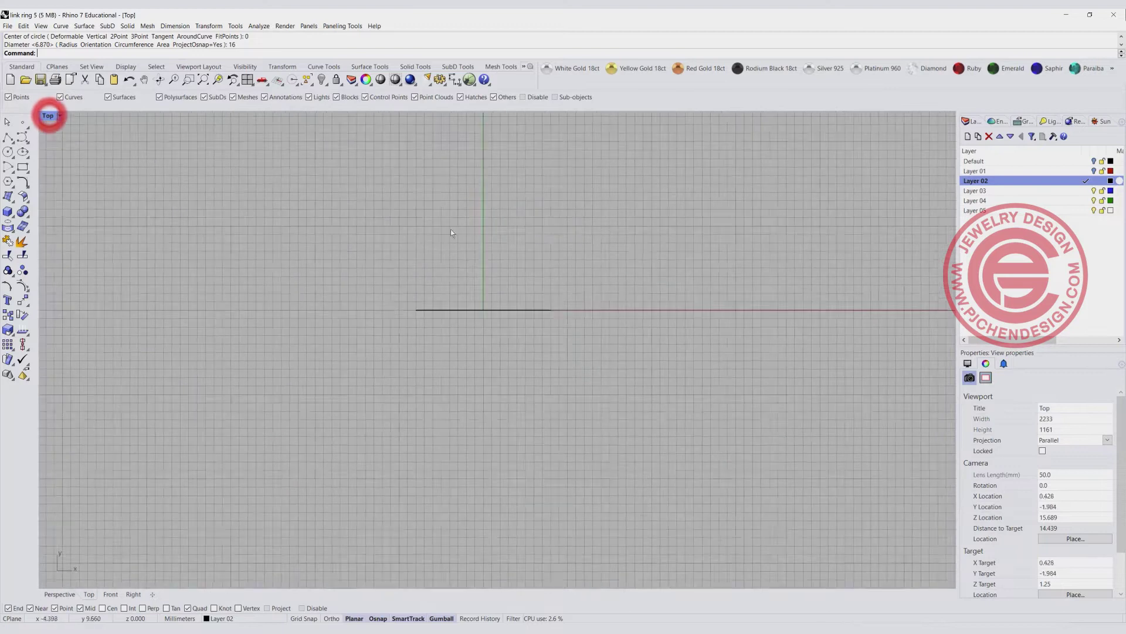
left_click(8, 167)
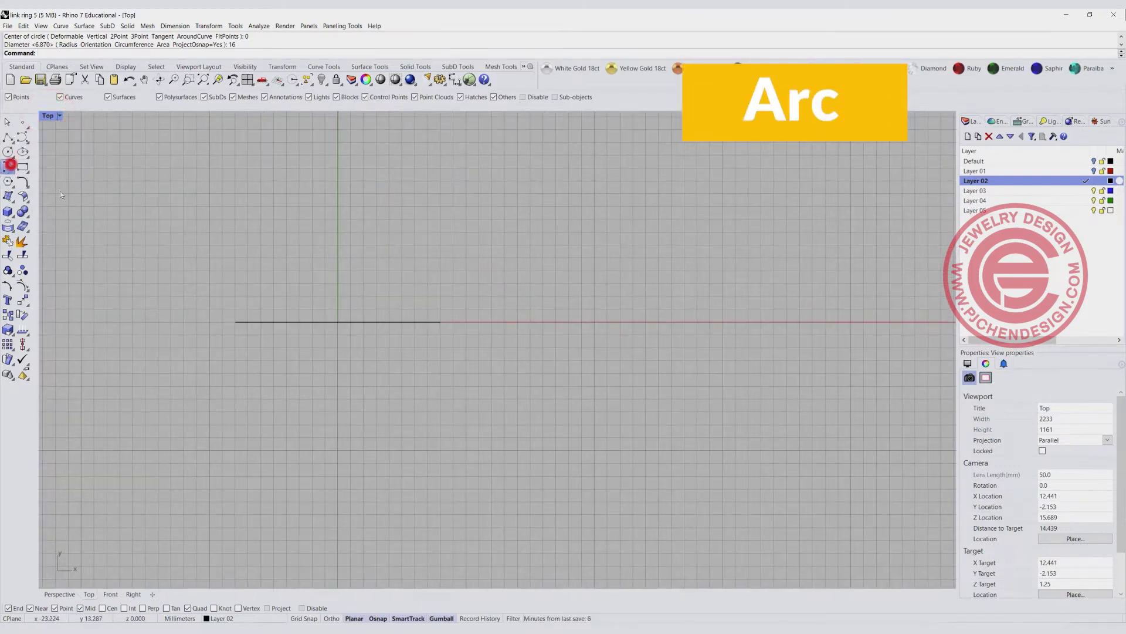
left_click(405, 321)
left_click(404, 269)
left_click(399, 365)
- Move the half-circle arc along the X axis toward the centre of the 16 mm circle
left_click(380, 370)
left_click_drag(410, 321, 359, 326)
left_click(433, 357)
- Try a freehand control-point curve from the arc's upper end toward the circle's positive X side, and delete it
right_click_drag(354, 283, 309, 279)
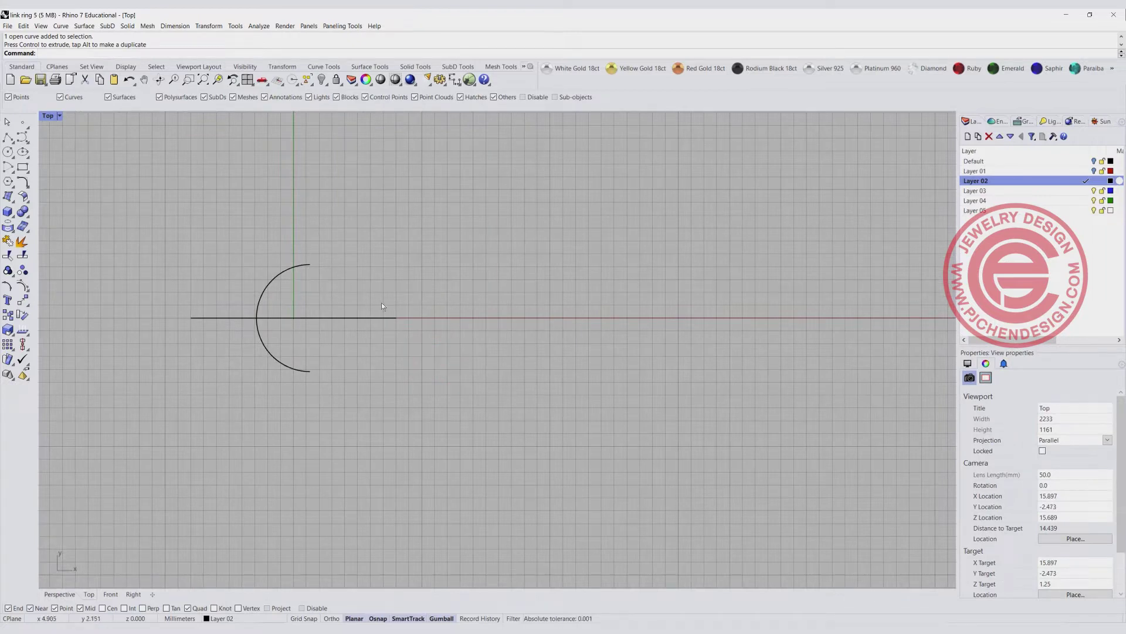
left_click(22, 137)
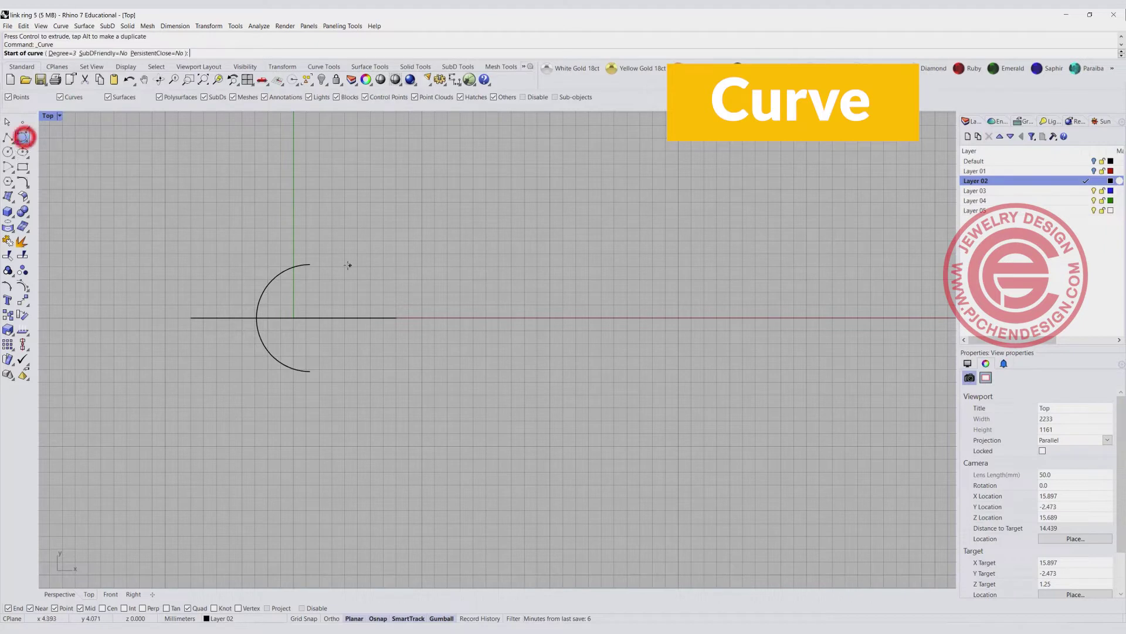
left_click(309, 266)
left_click(334, 264)
left_click(372, 298)
left_click(430, 309)
key("Return")
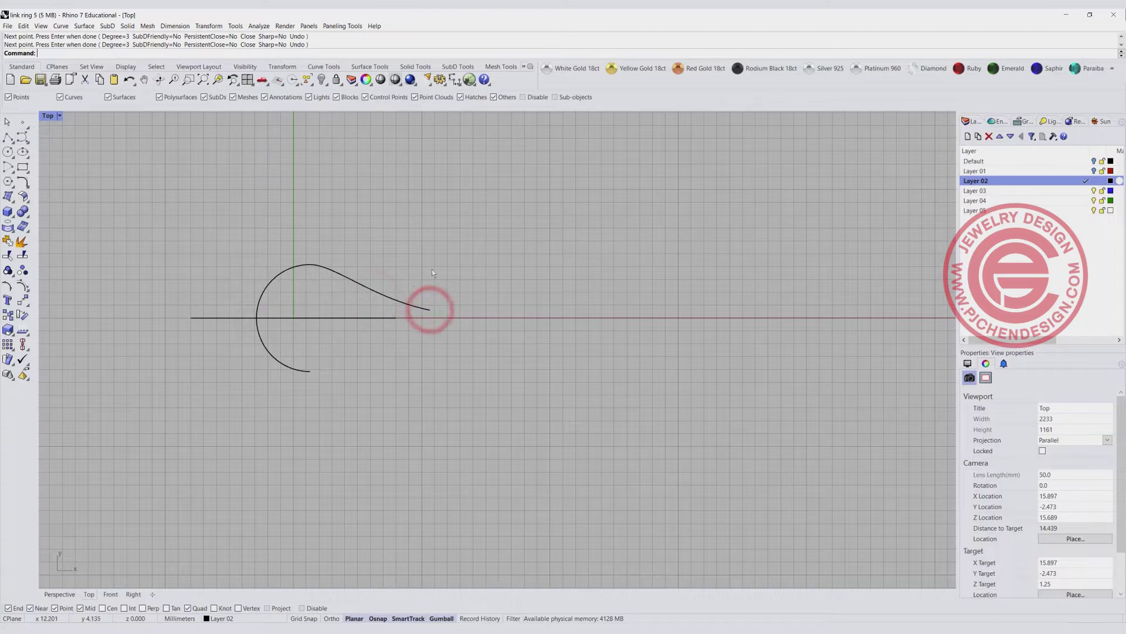
left_click(385, 293)
key("Delete")
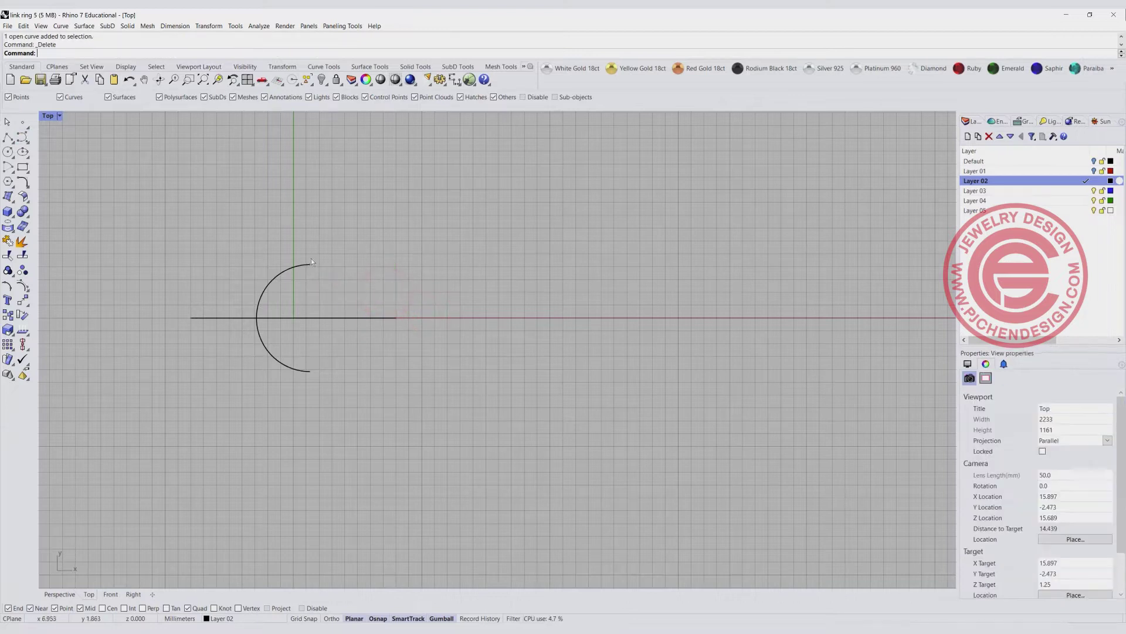
- Draw a horizontal polyline about 2 mm long just beyond the circle's positive X end, about 1 mm above the X axis
left_click(10, 138)
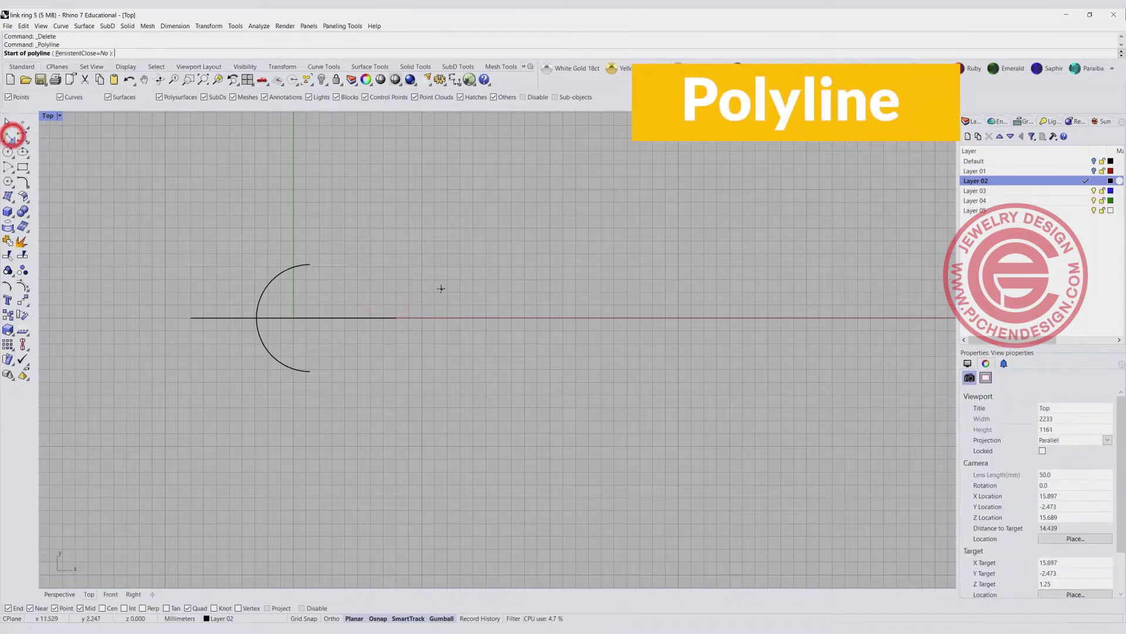
left_click(404, 304)
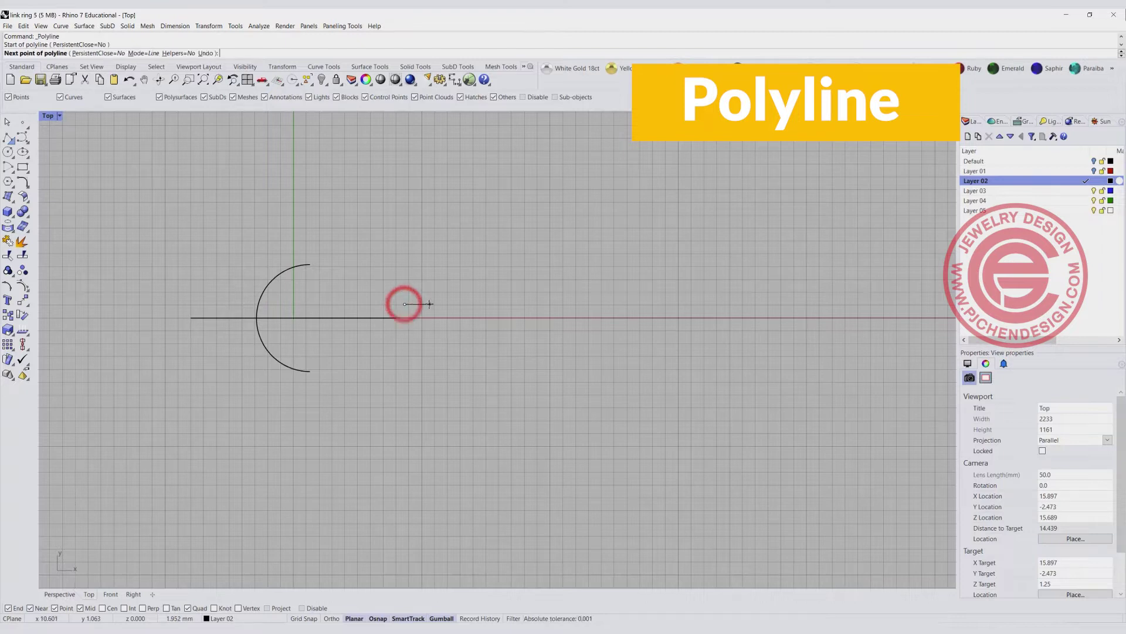
scroll(427, 304, "up", 4)
key("Return")
scroll(516, 346, "down", 5)
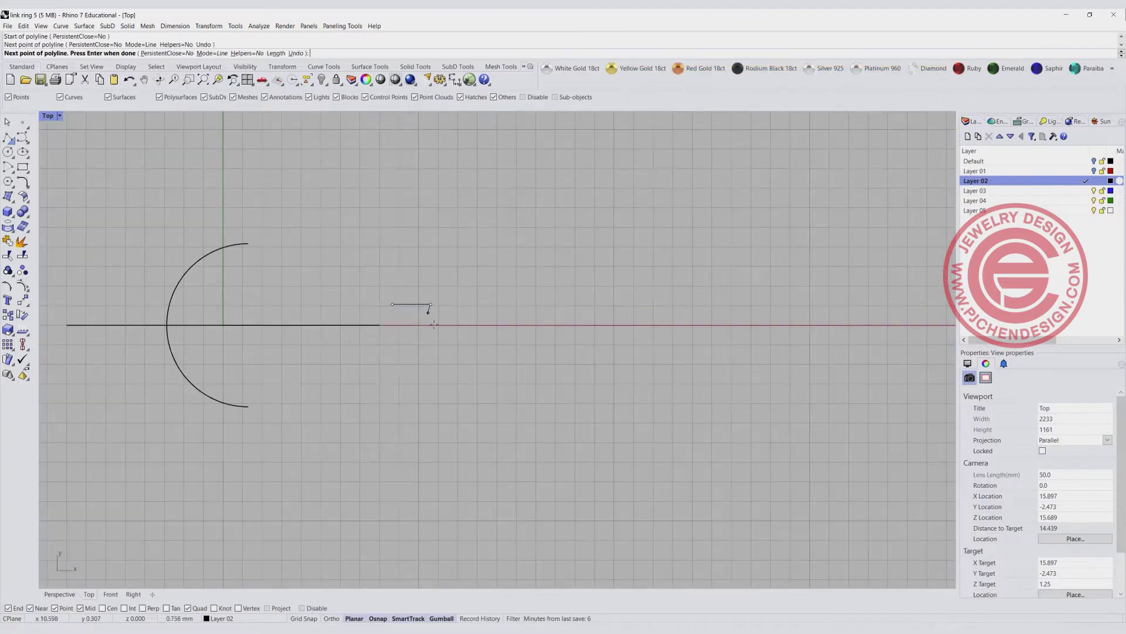
- Try a control-point curve connecting the arc's upper end to the near end of the short line, and delete it
left_click(23, 138)
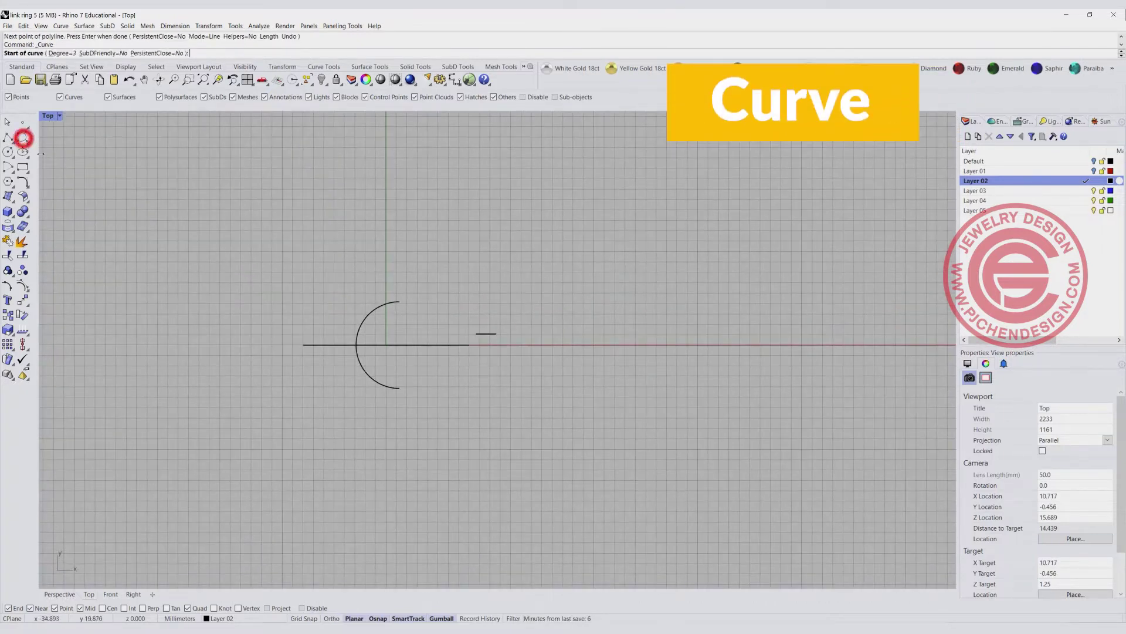
left_click(397, 302)
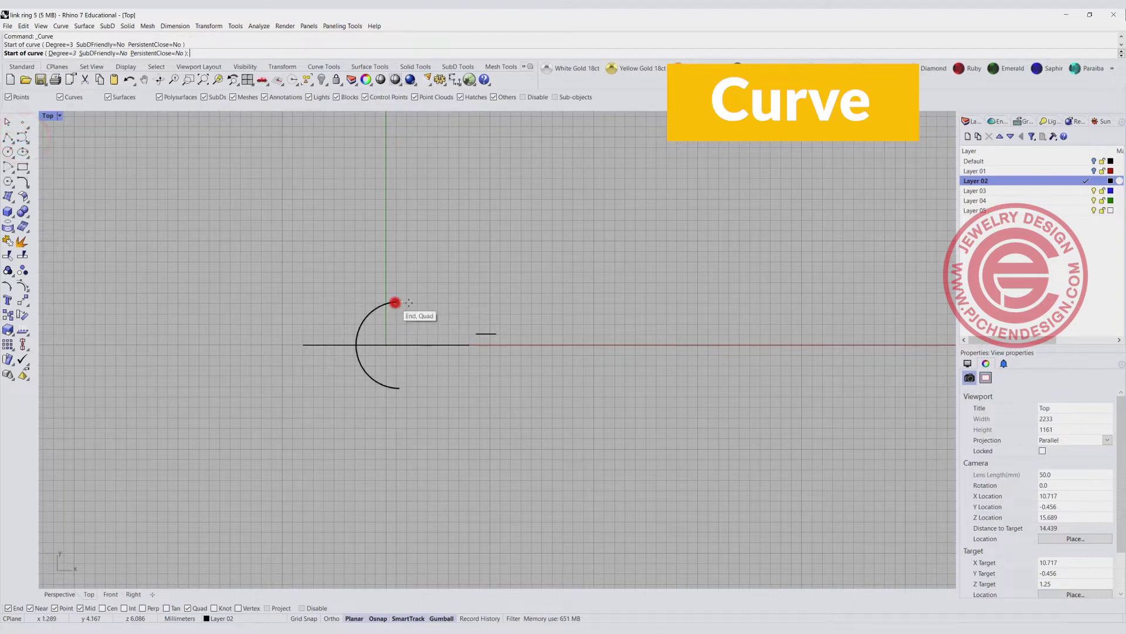
left_click(433, 303)
left_click(465, 335)
left_click(476, 333)
key("Return")
left_click(449, 334)
key("Delete")
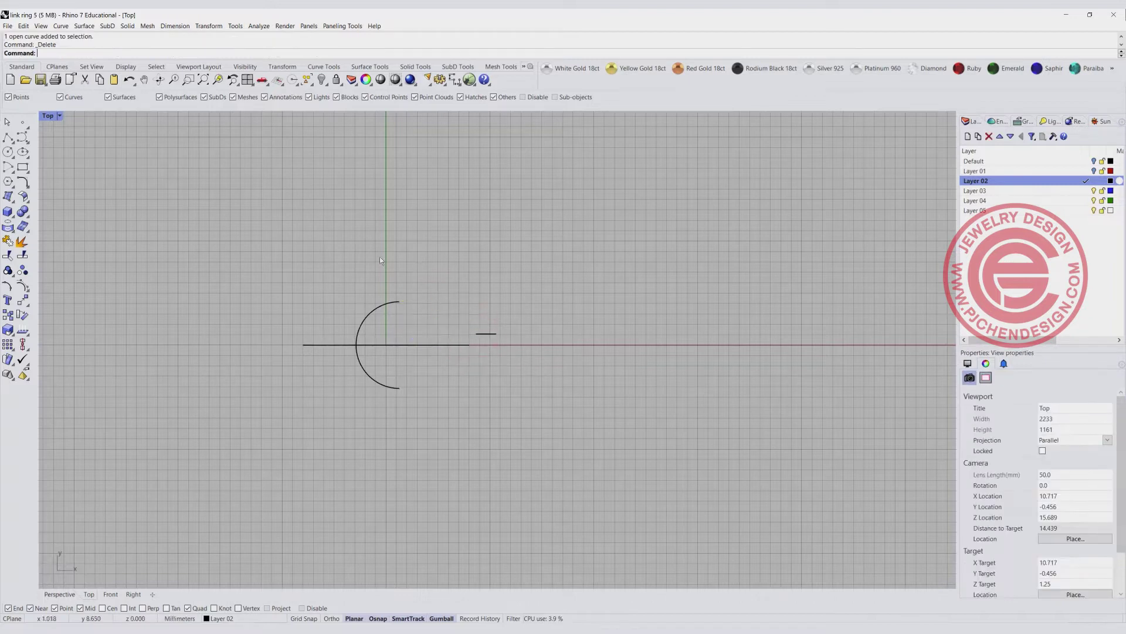
- Create a tangency blend curve between the arc's upper end and the short line's near end, shortening both handles to soften the transition
left_click(24, 185)
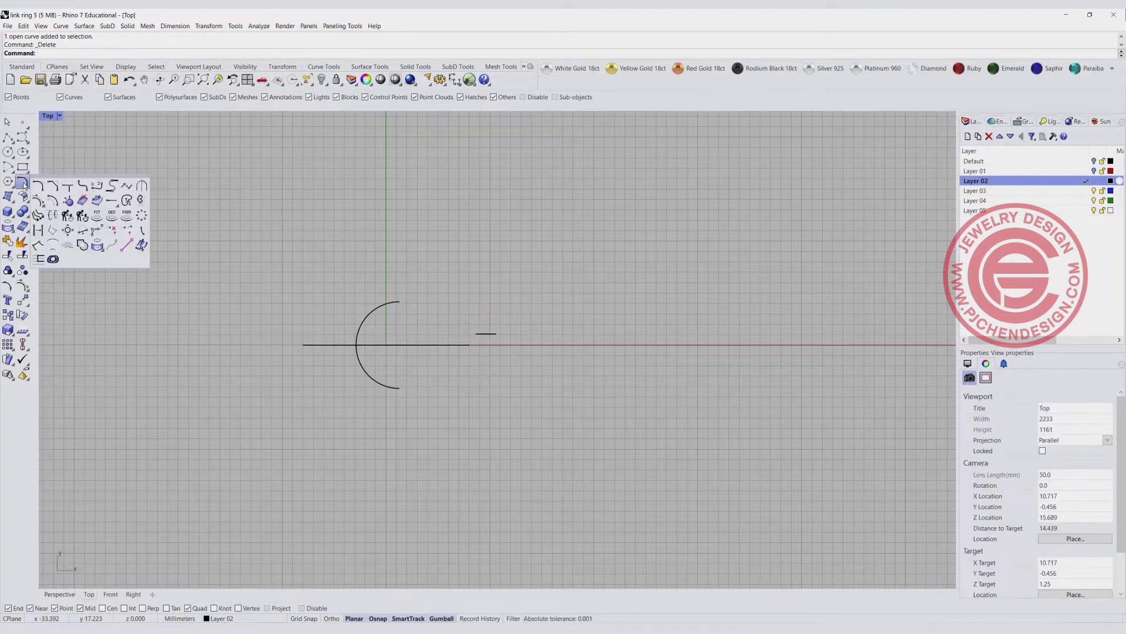
left_click(98, 186)
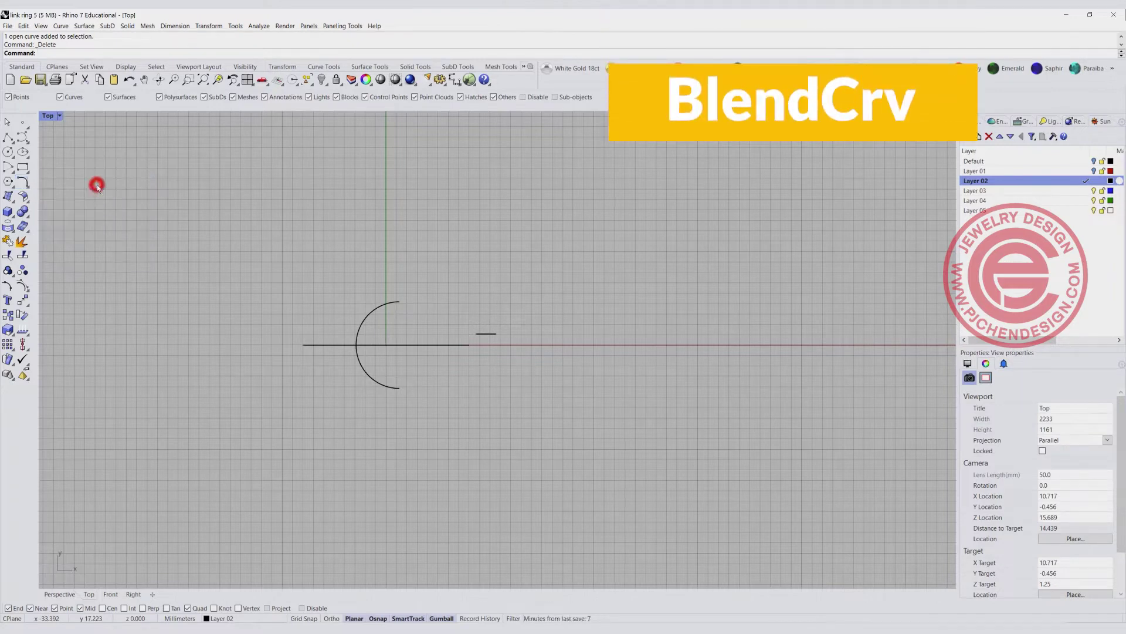
left_click(400, 304)
left_click(475, 333)
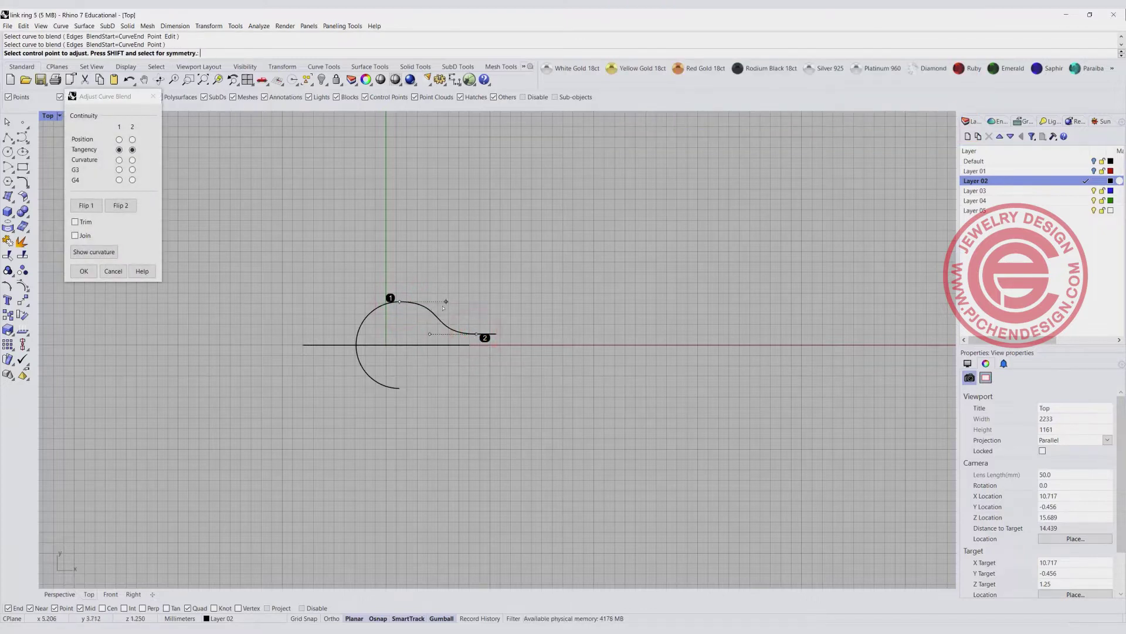
left_click(446, 302)
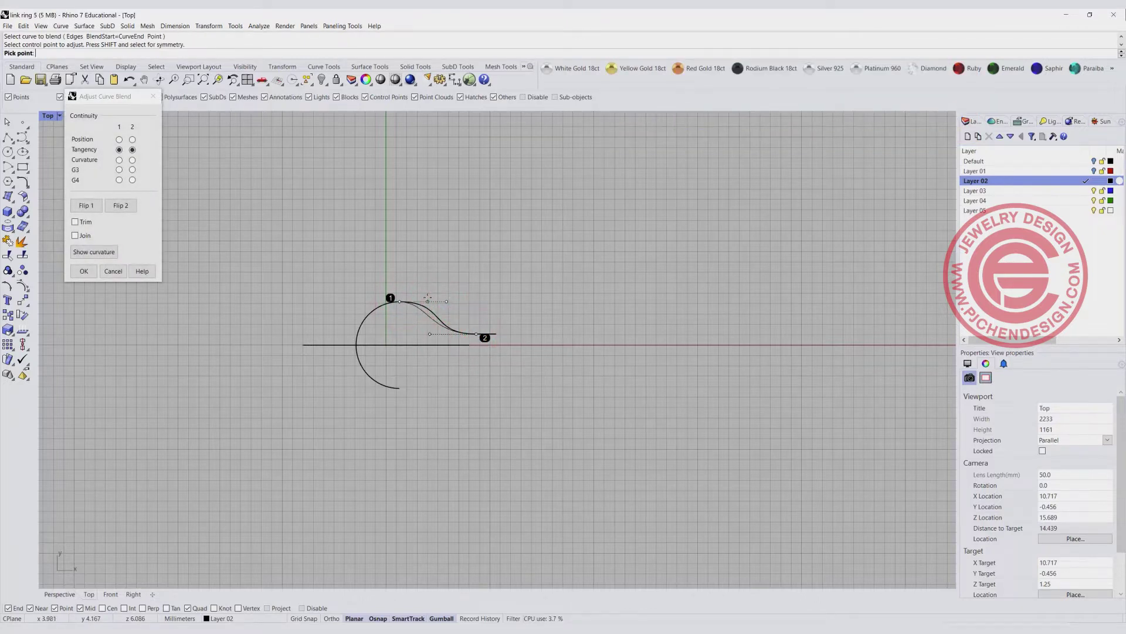
left_click(428, 301)
left_click(430, 334)
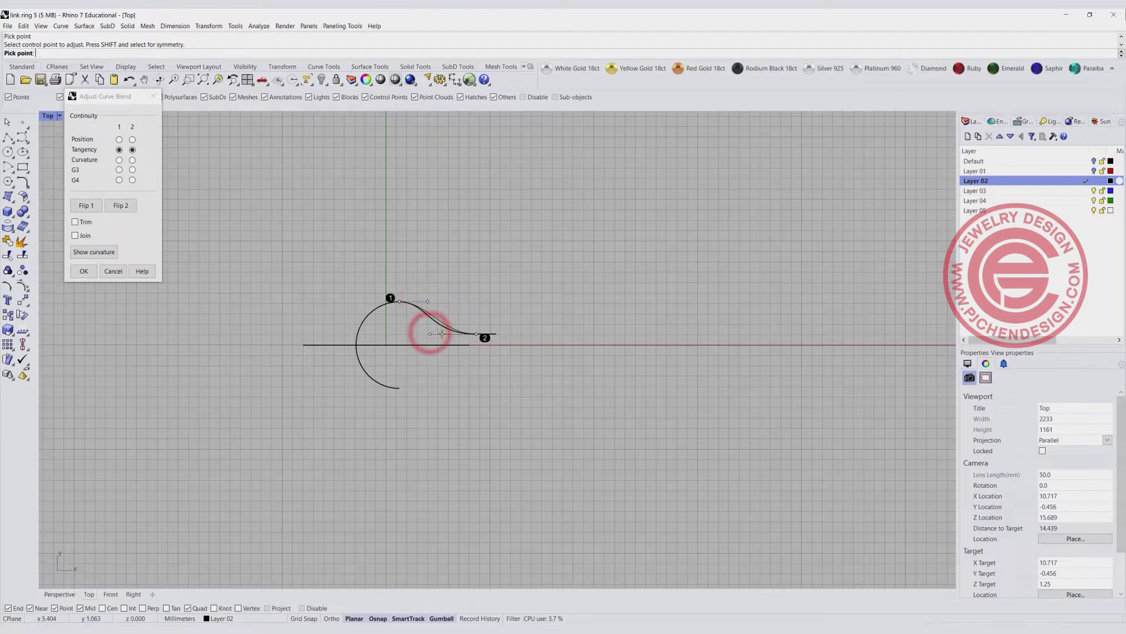
left_click(442, 334)
key("Return")
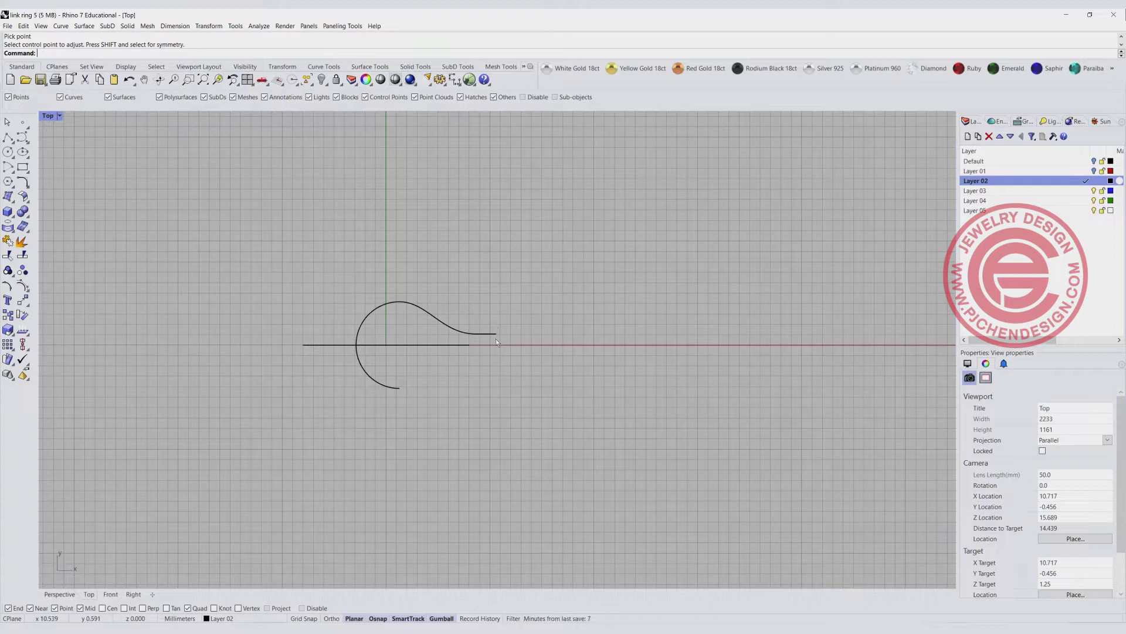
- Mirror a copy of the blend curve across the X axis in the Top view
left_click(457, 330)
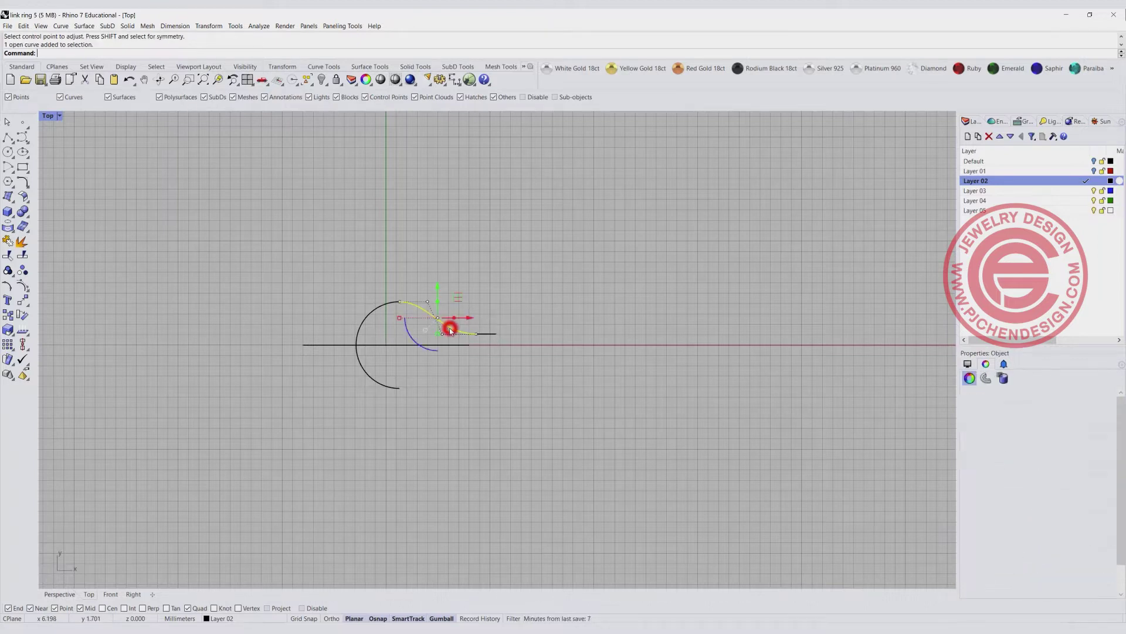
left_click(24, 302)
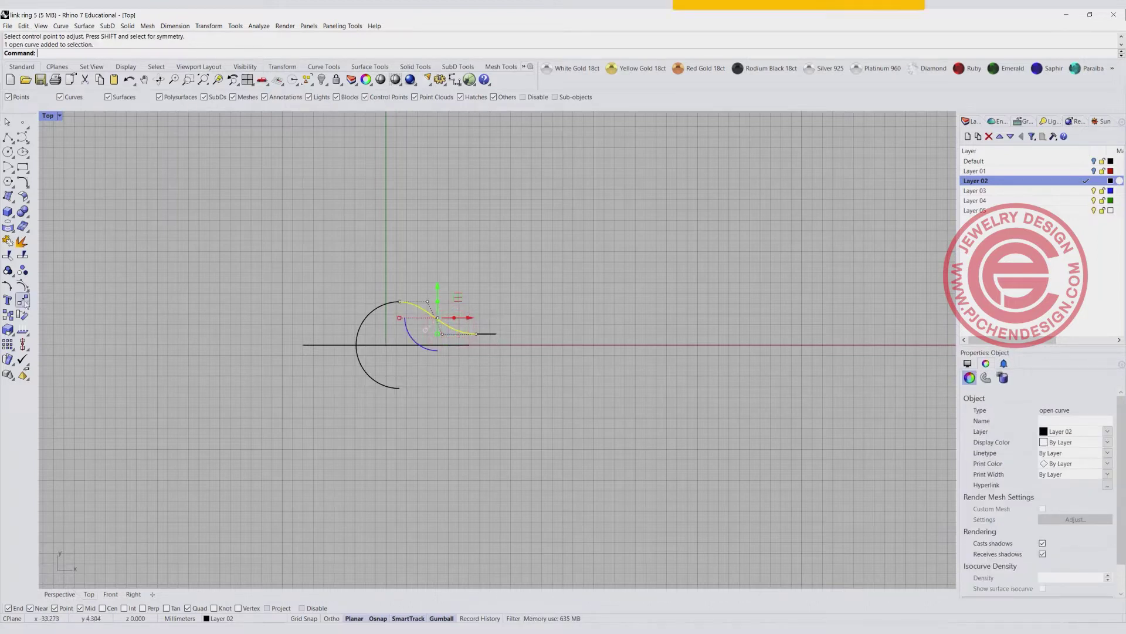
left_click(127, 319)
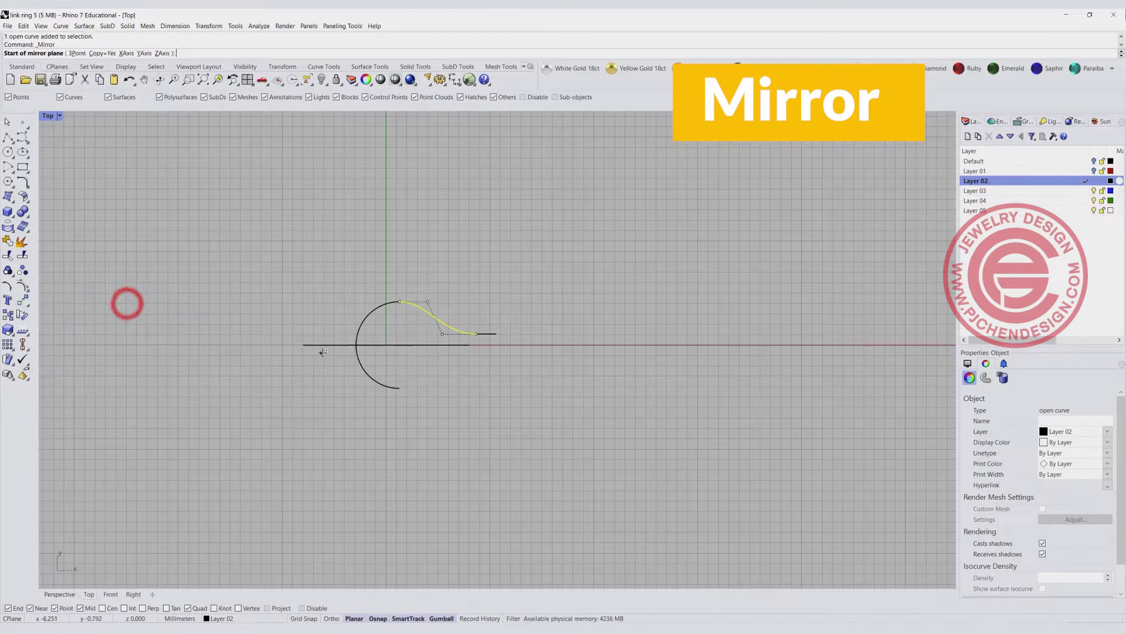
left_click(355, 346)
left_click(550, 367)
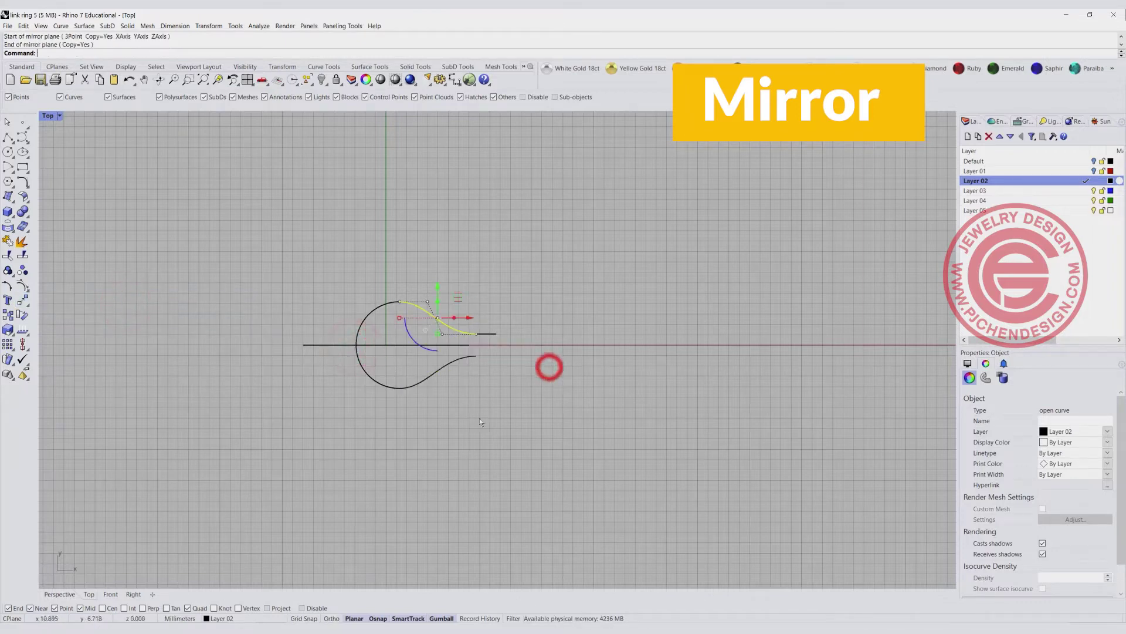
- Join the arc and the two blend curves into one open curve
left_click_drag(453, 406, 356, 388)
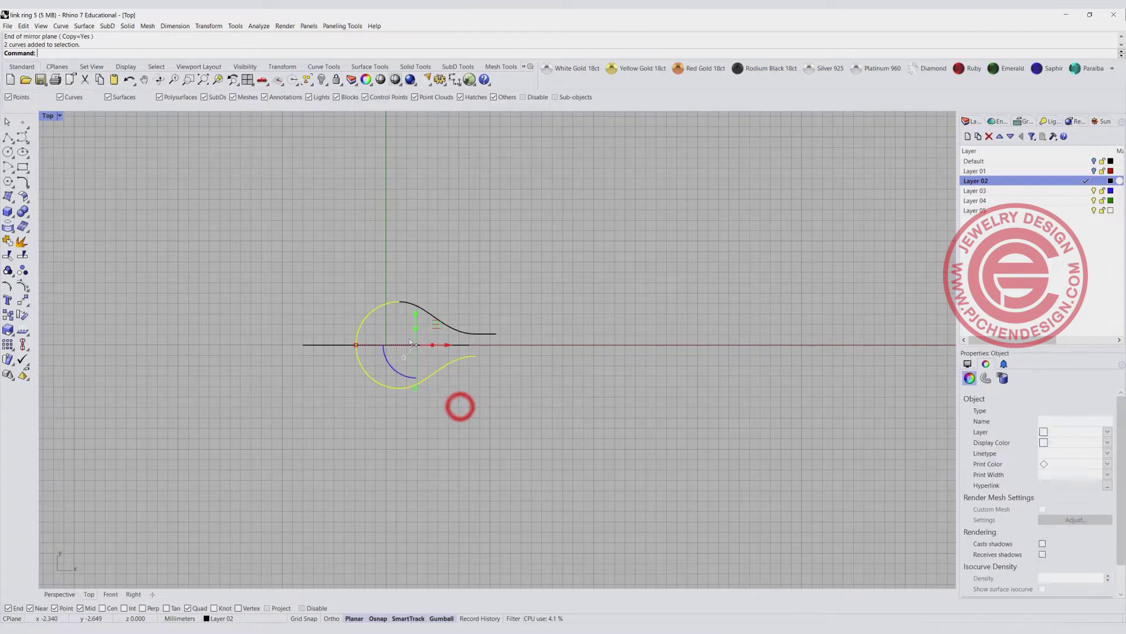
left_click(437, 323, "shift")
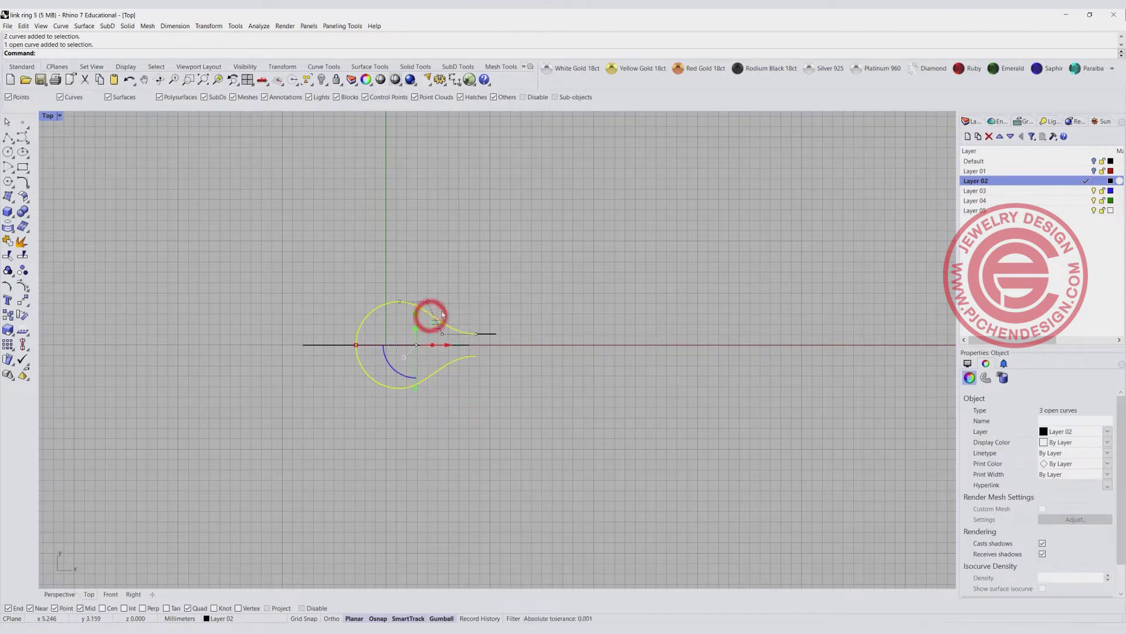
left_click(8, 241)
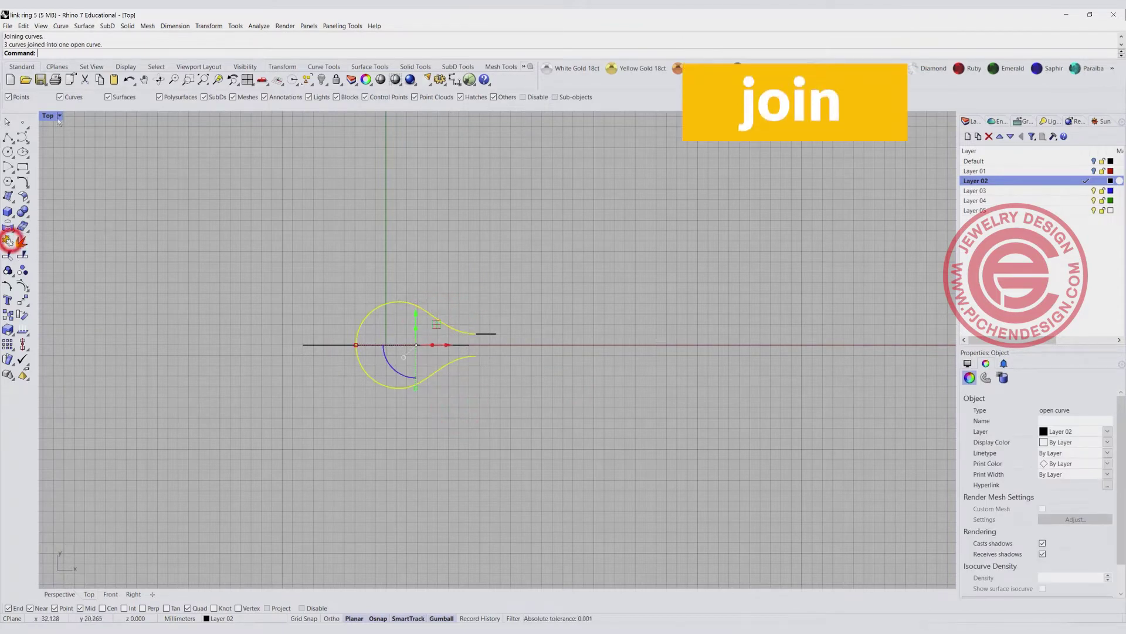
- Project the joined loop curve onto the Top view's construction plane, deleting the input curve
double_click(48, 116)
left_click(638, 226)
right_click_drag(638, 226, 737, 226)
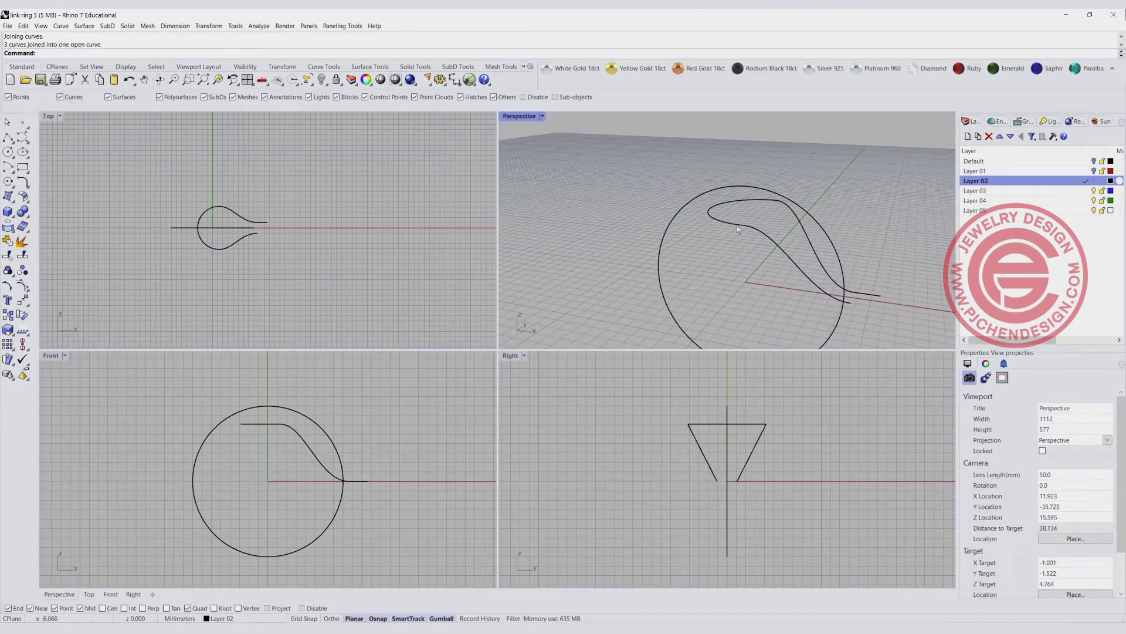
left_click(737, 226)
right_click_drag(739, 290, 754, 253)
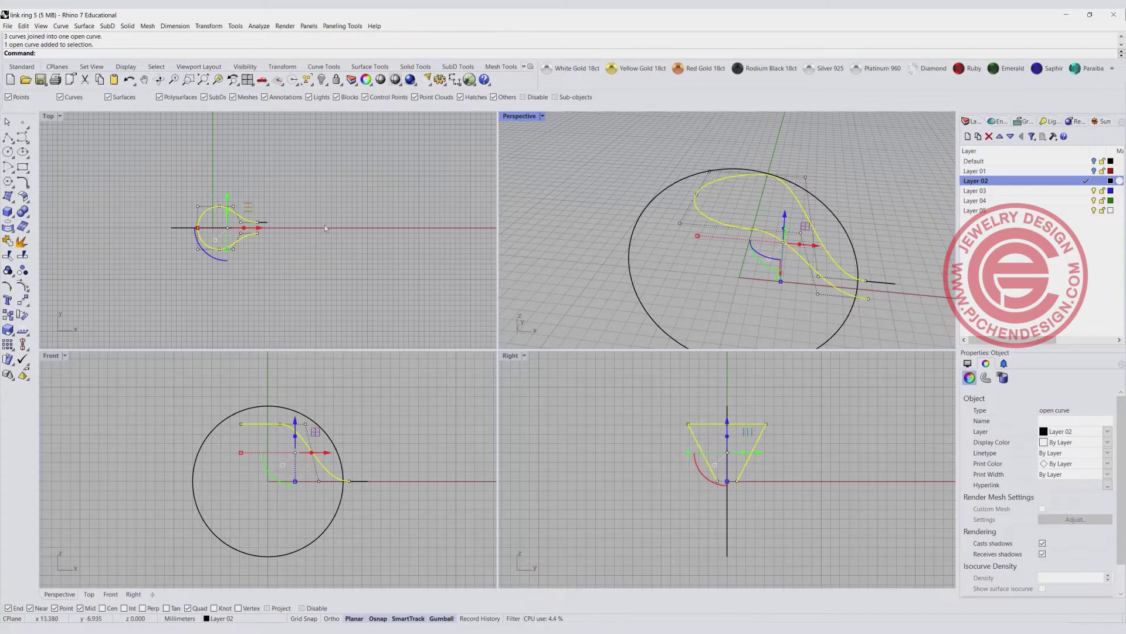
scroll(255, 209, "up", 3)
scroll(223, 248, "up", 3)
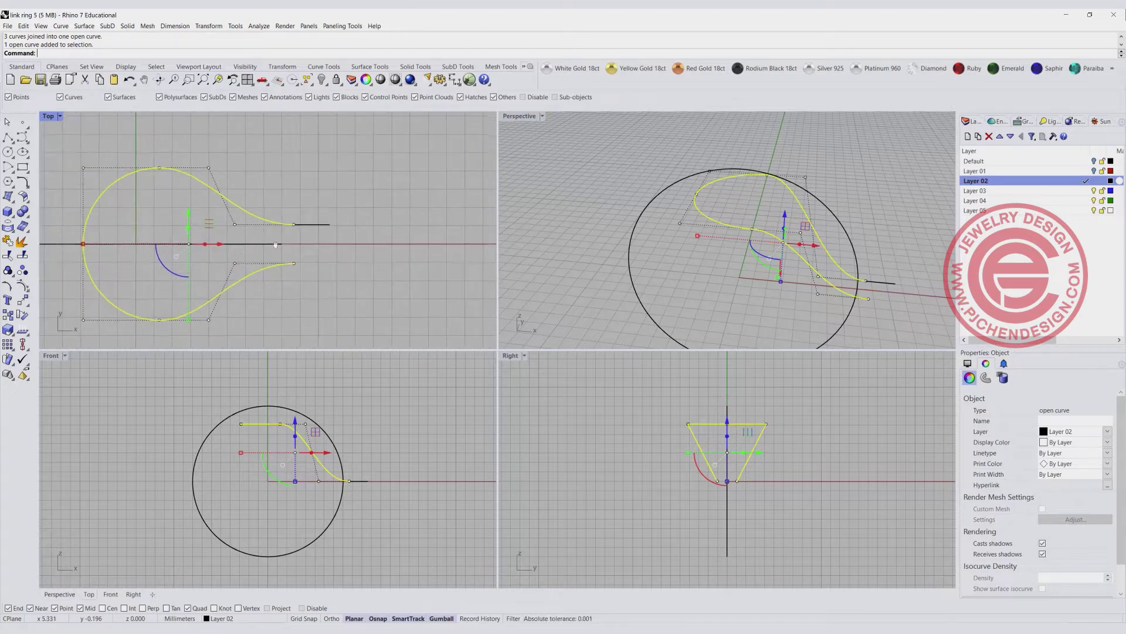
left_click(97, 163)
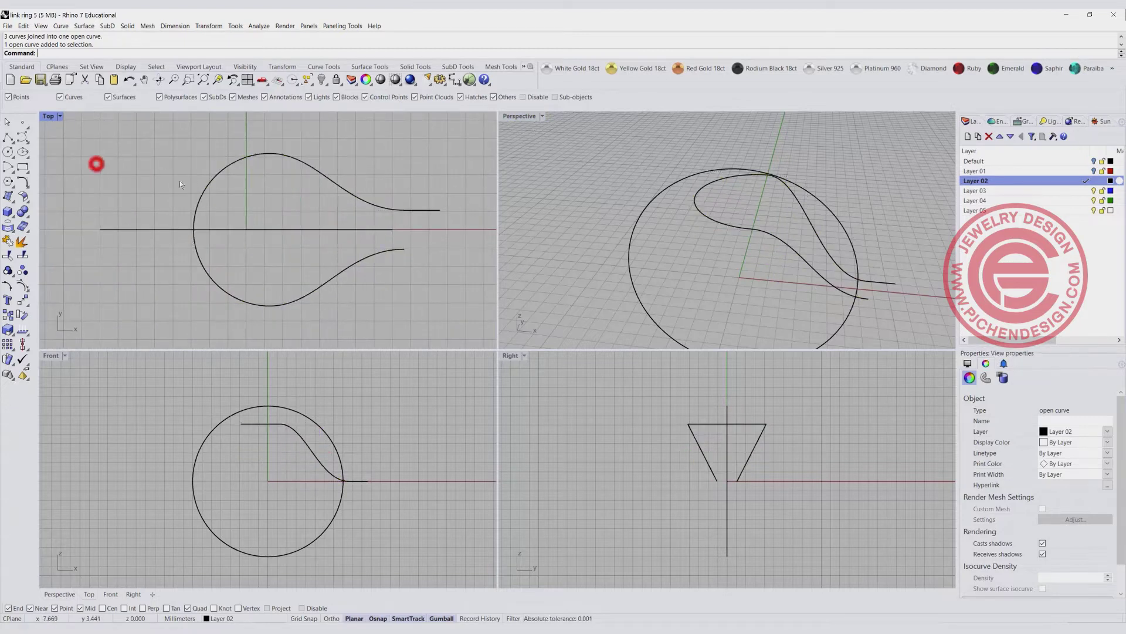
left_click(220, 175)
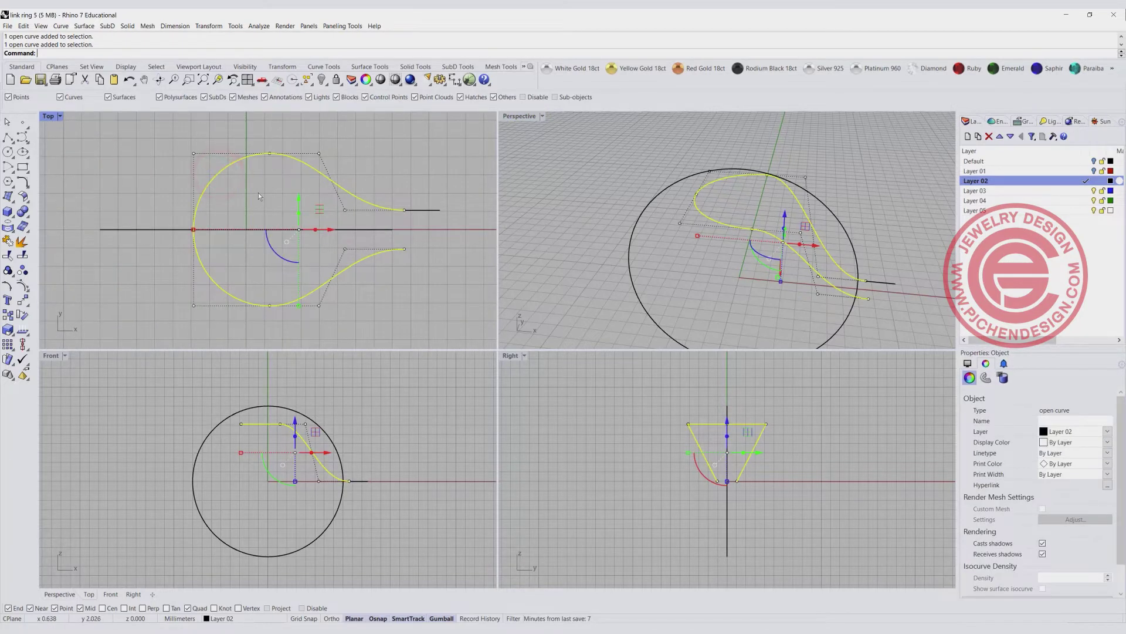
type("ProjectToCPlane")
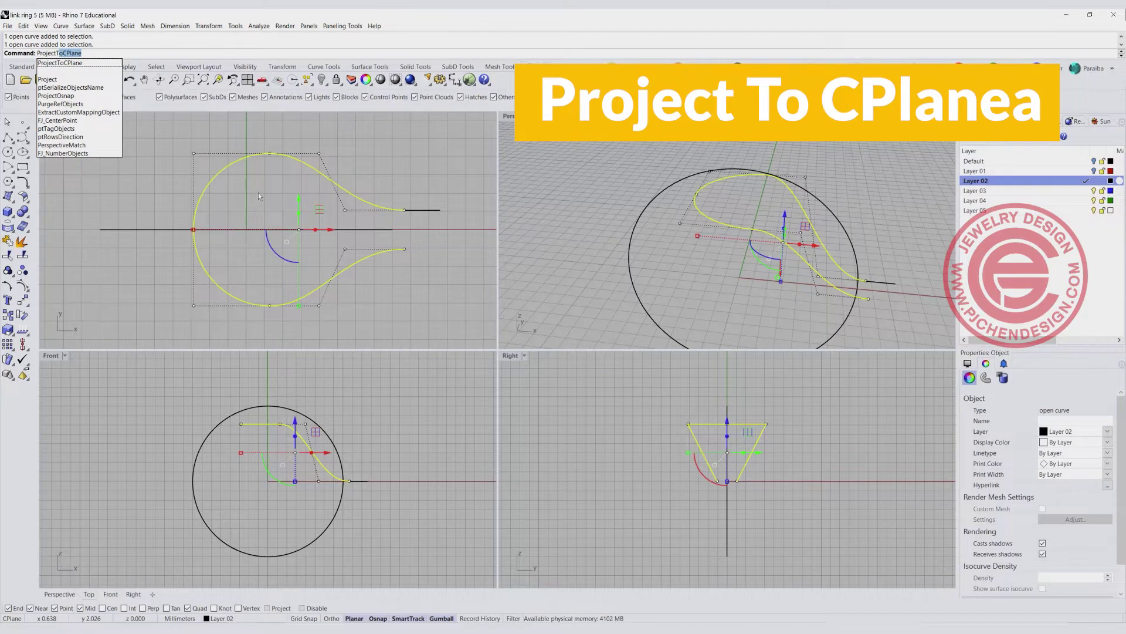
key("Return")
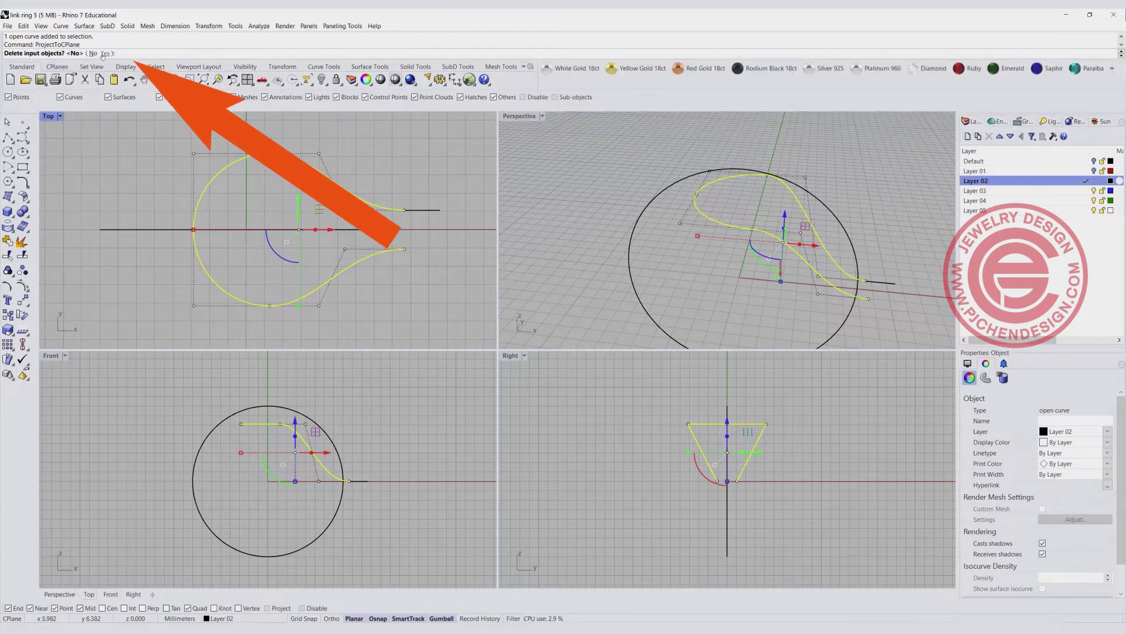
left_click(104, 54)
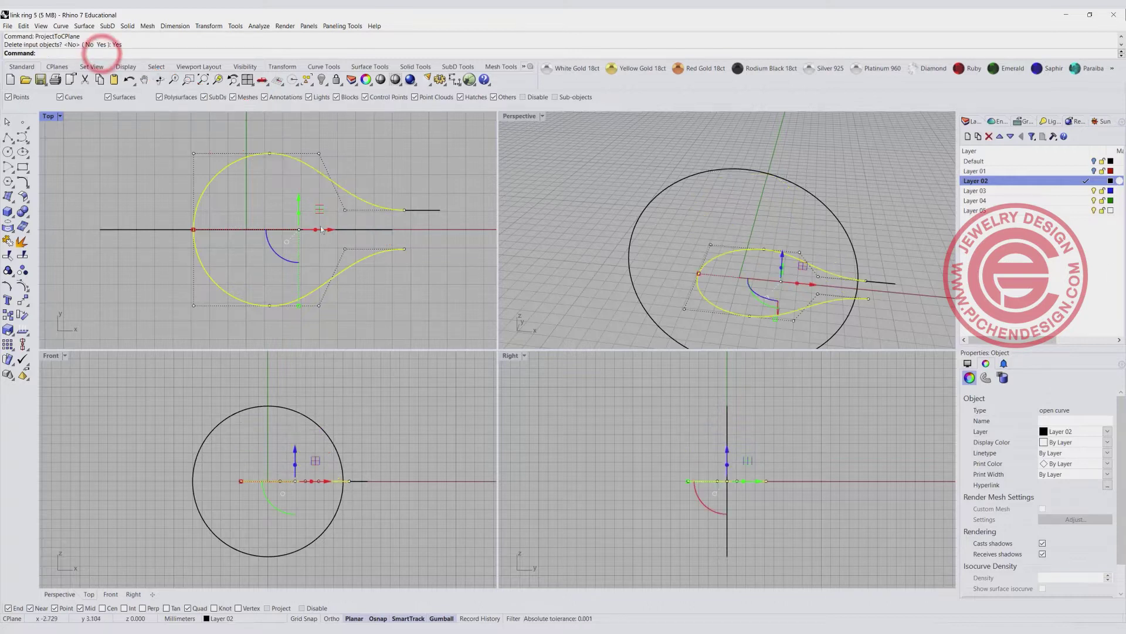
- Delete the short guide line at the open end of the flattened loop curve
left_click(672, 210)
mouse_move(752, 287)
right_mouse_down()
mouse_move(722, 267)
mouse_move(750, 280)
right_mouse_up()
left_click(415, 210)
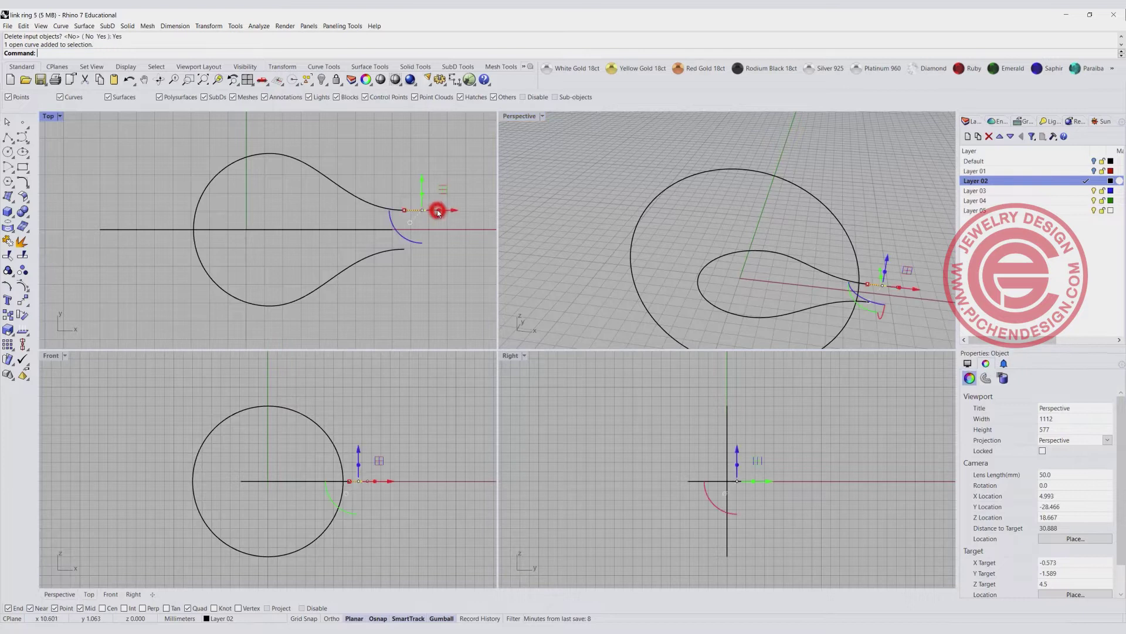
key("Delete")
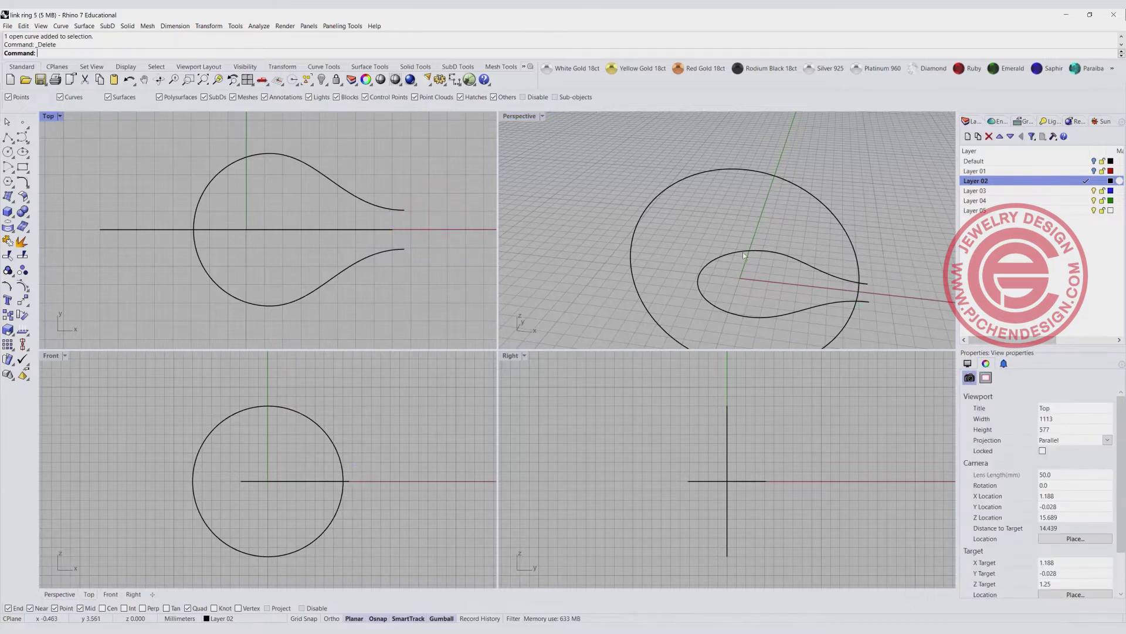
- Create a curve from two views using the flattened loop curve and the finger circle, and inspect it from several angles
left_click(743, 252)
double_click(521, 116)
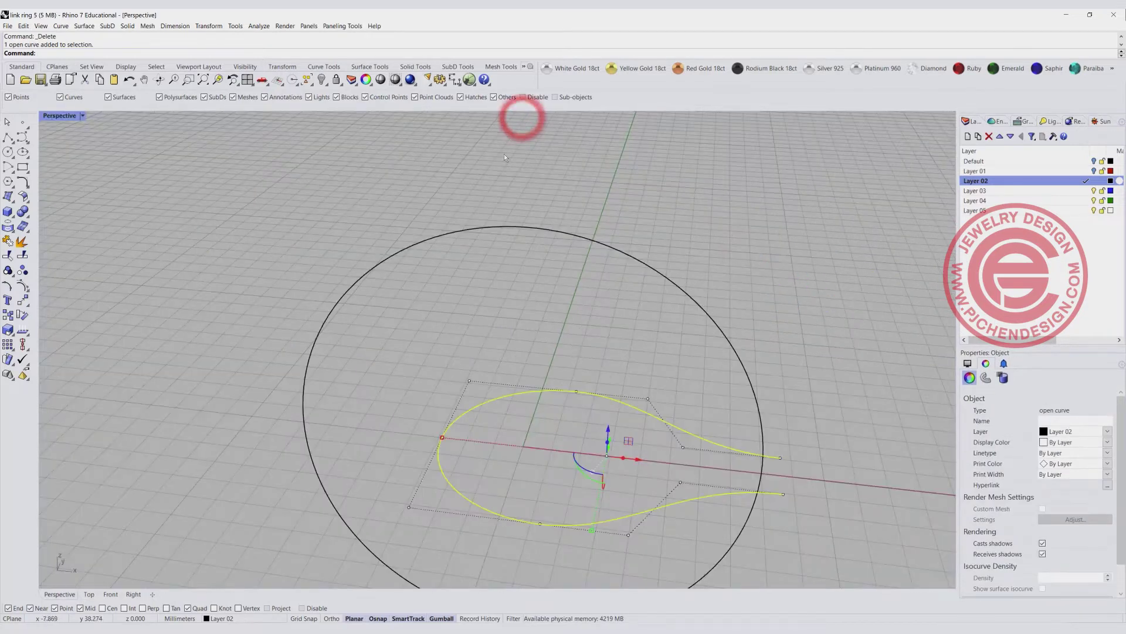
right_click_drag(505, 153, 554, 189)
left_click(552, 189)
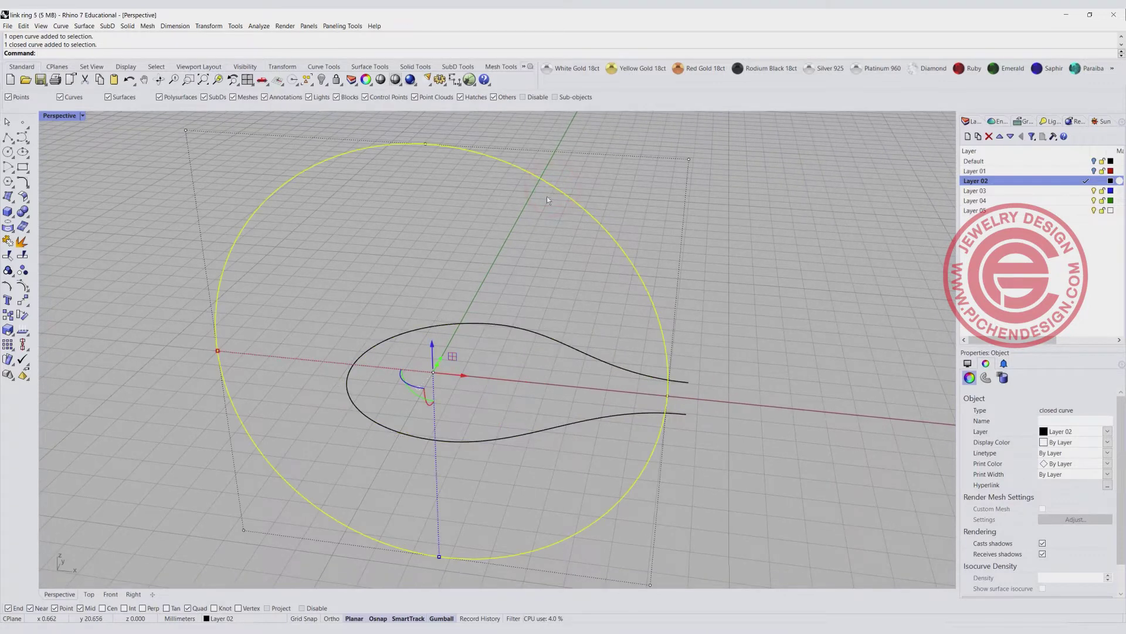
left_click(535, 239)
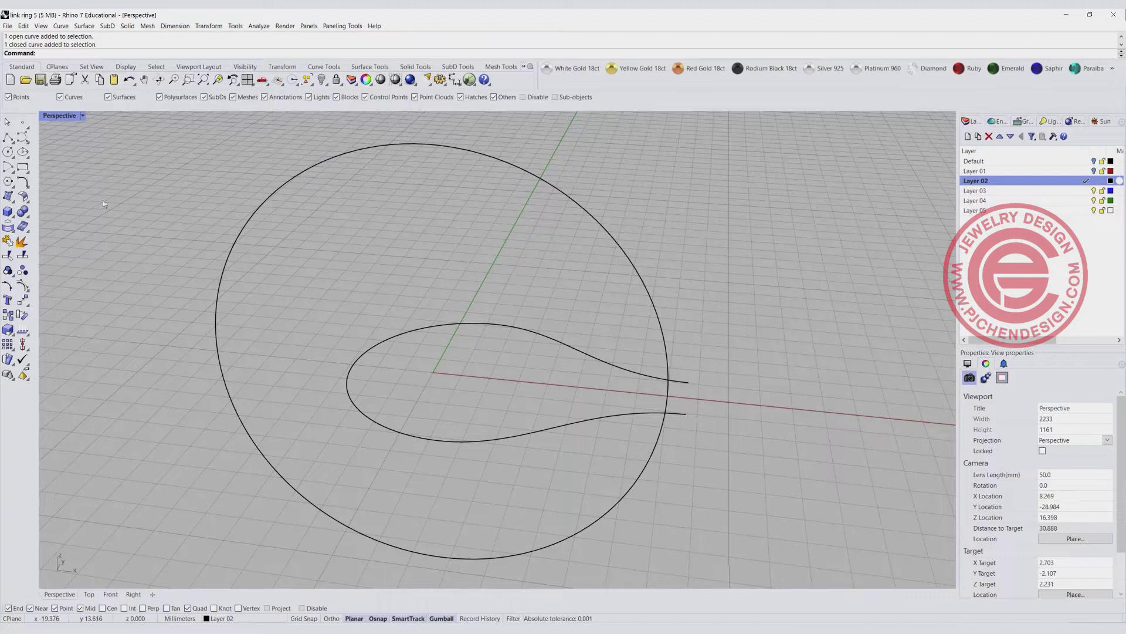
left_click(23, 183)
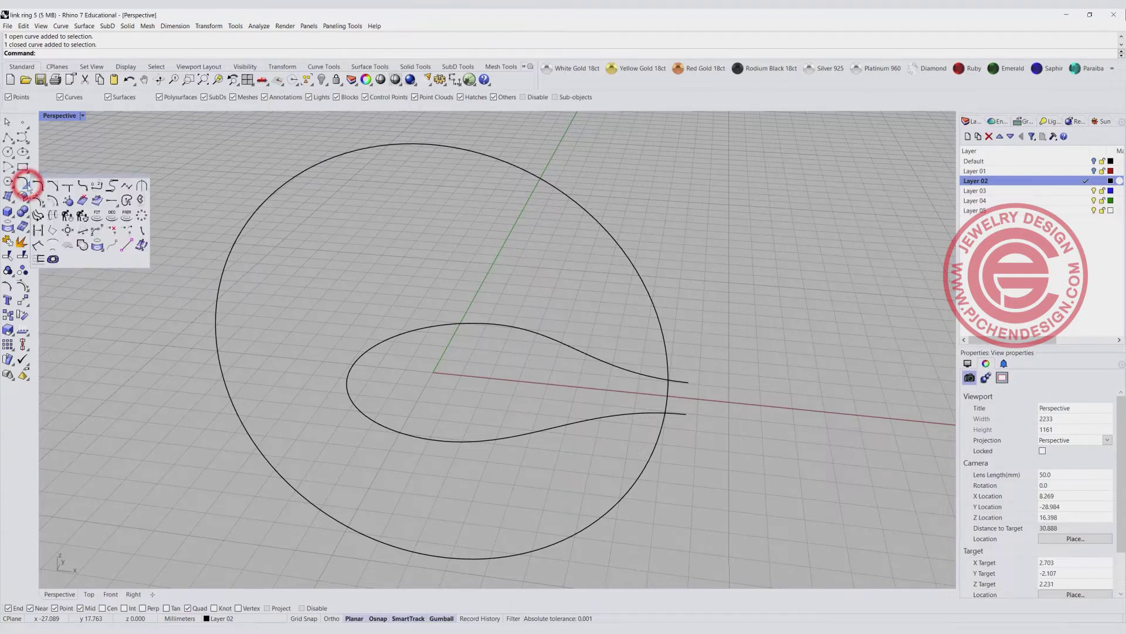
left_click(141, 201)
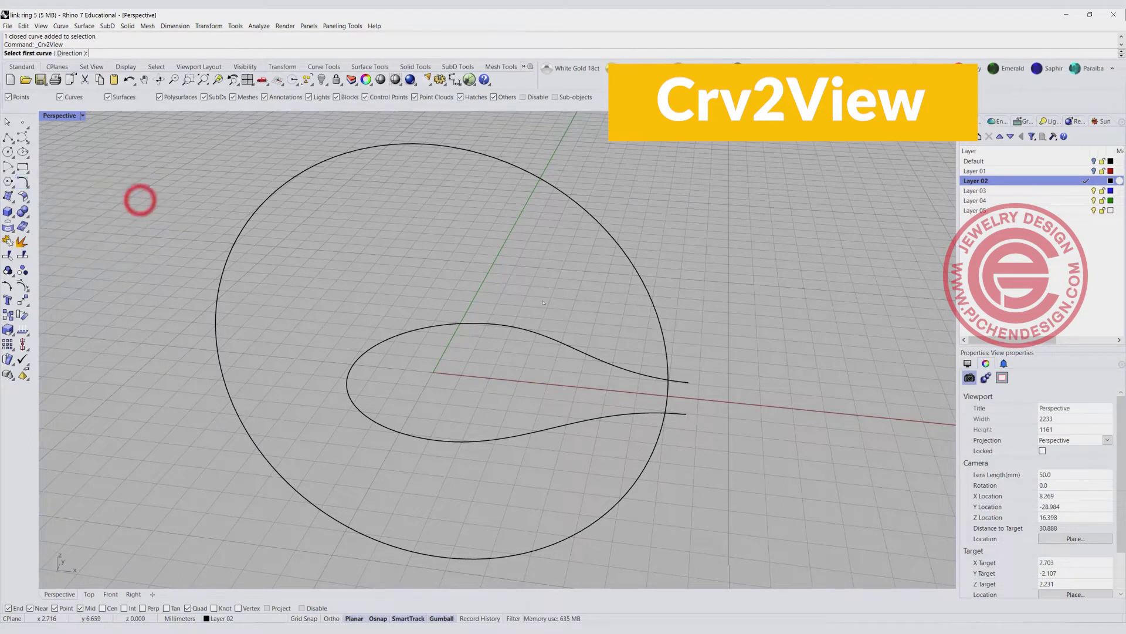
left_click(532, 333)
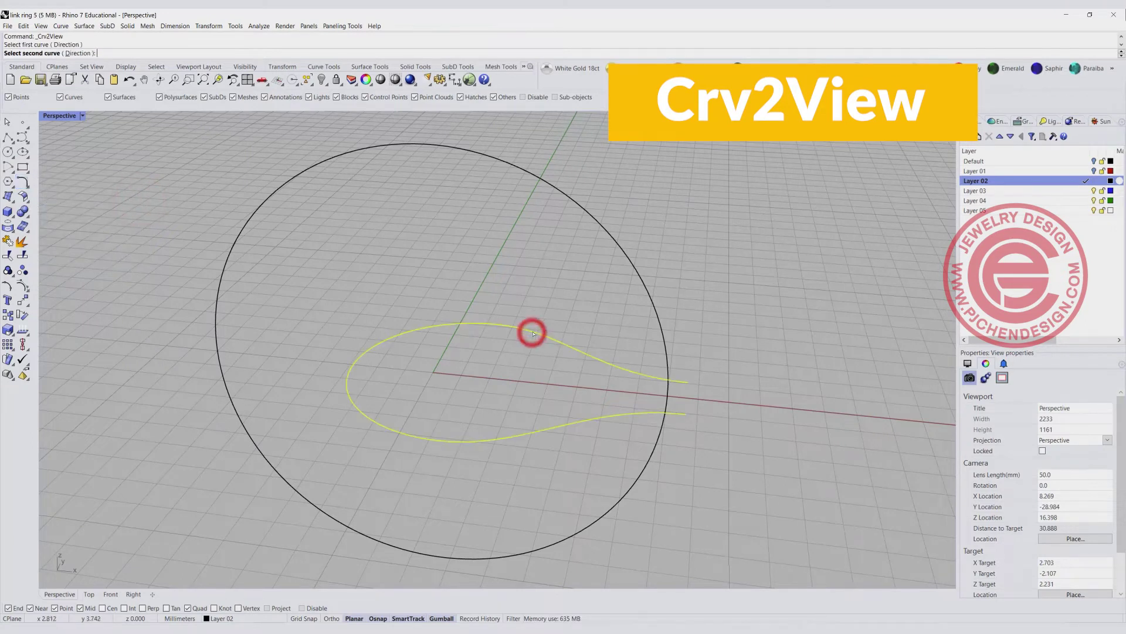
left_click(568, 195)
right_click_drag(661, 332, 629, 259)
left_click(642, 251)
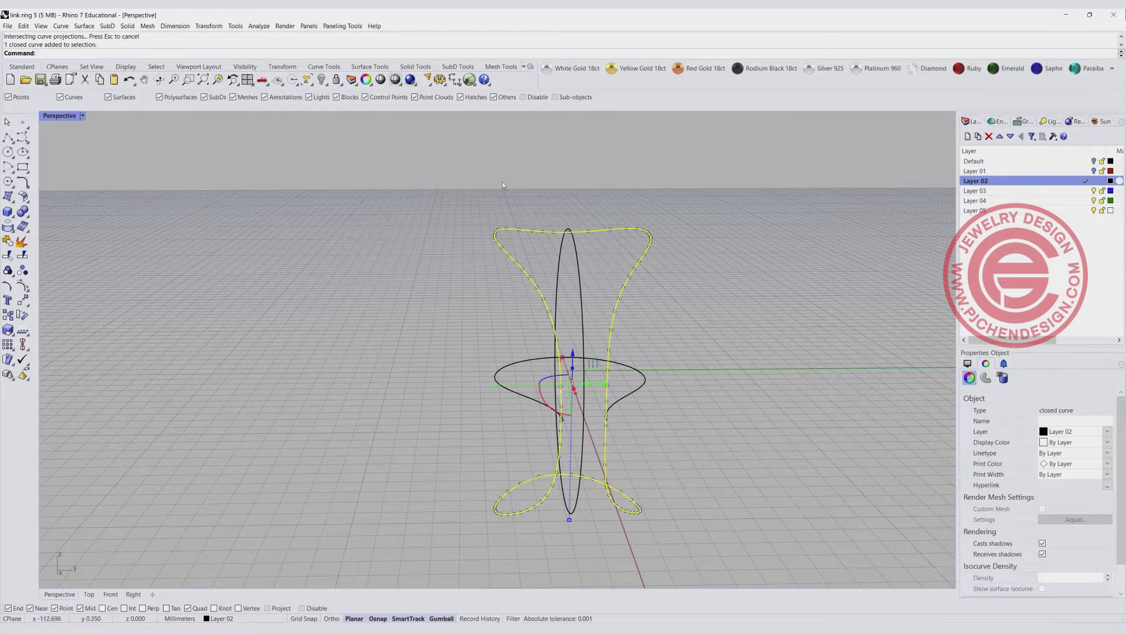
right_click_drag(614, 236, 737, 289)
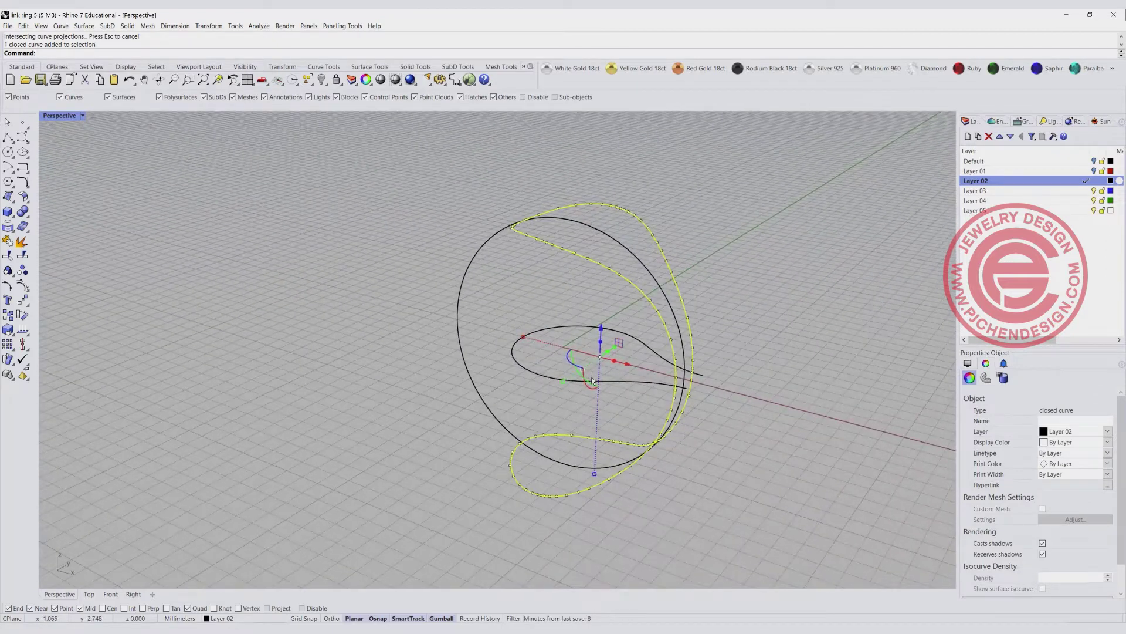
- Trim away the lower half of the new 3D curve, using the flattened loop curve as the cutting object
left_click(788, 424)
right_click_drag(750, 417, 631, 407)
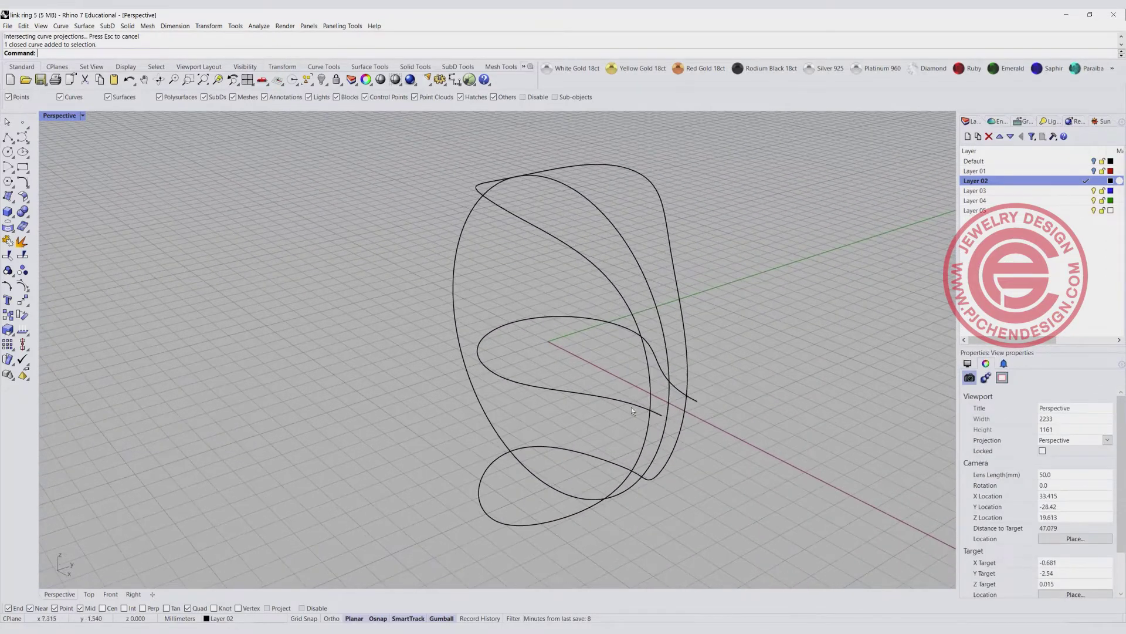
left_click(633, 403)
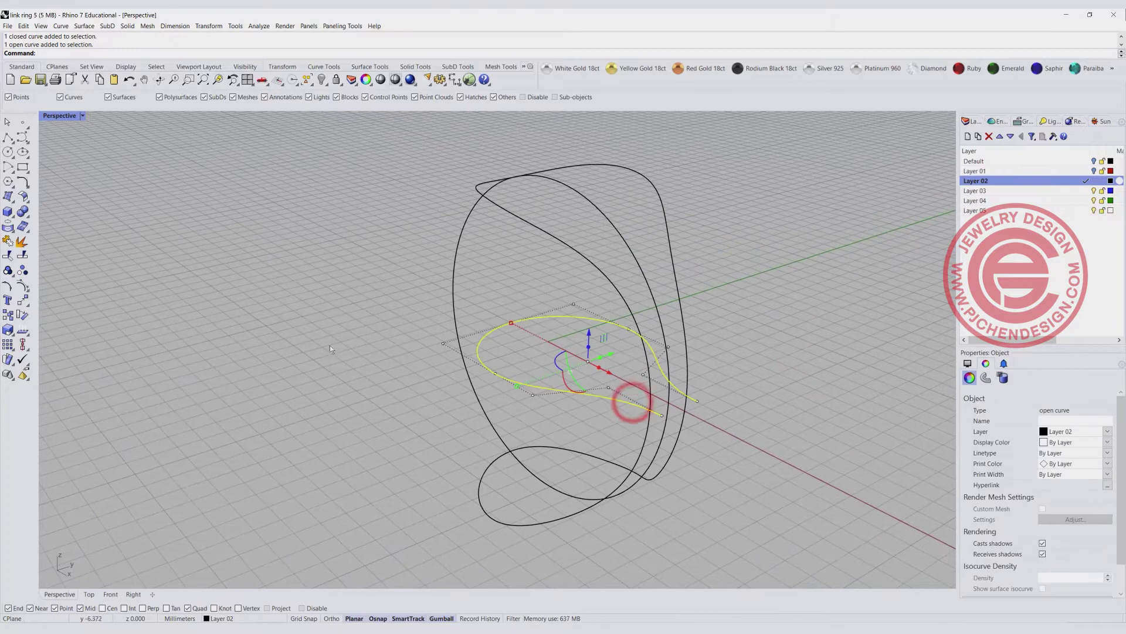
left_click(8, 256)
left_click(648, 422)
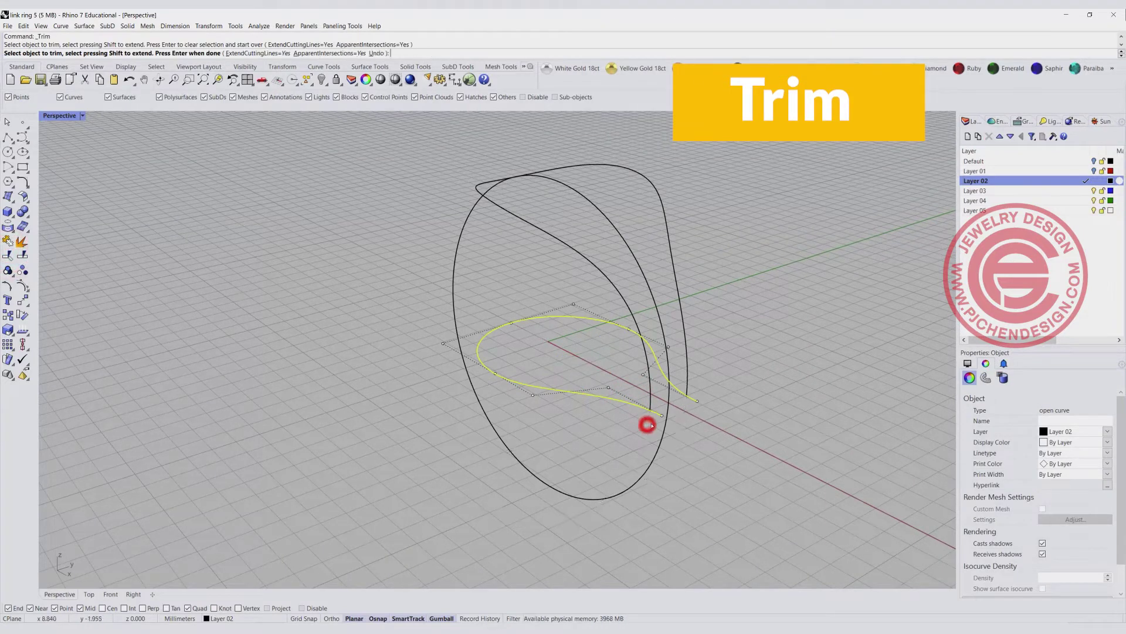
right_click_drag(648, 422, 736, 450)
key("Return")
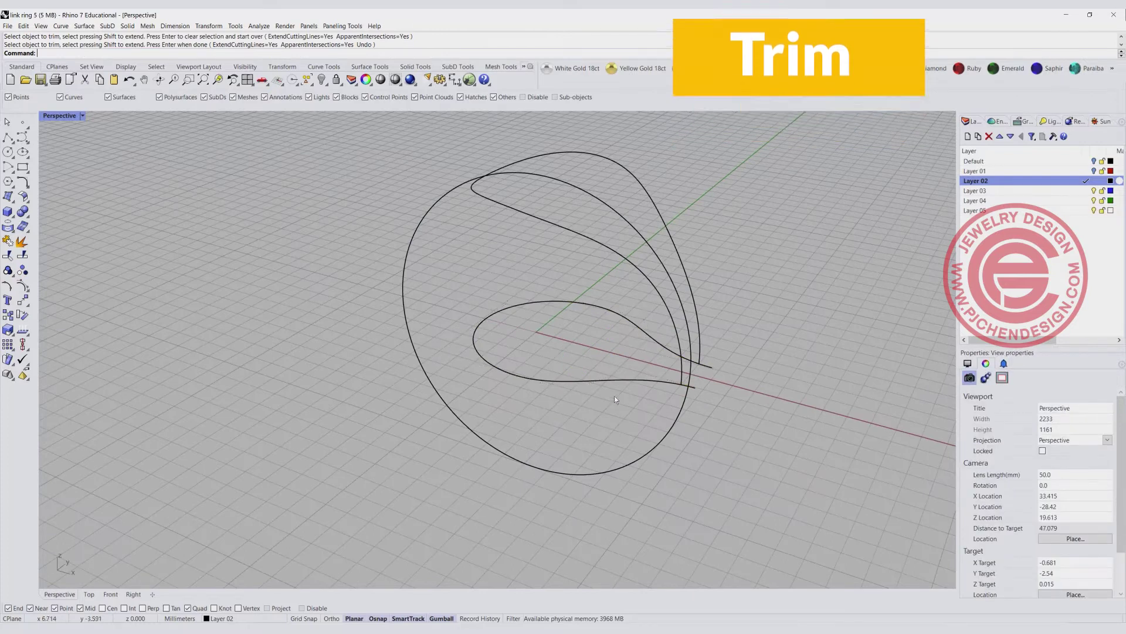
- Hide the flattened loop curve and view the trimmed curve with the finger circle end-on
left_click(612, 383)
left_click(322, 79)
right_click_drag(581, 282, 625, 269)
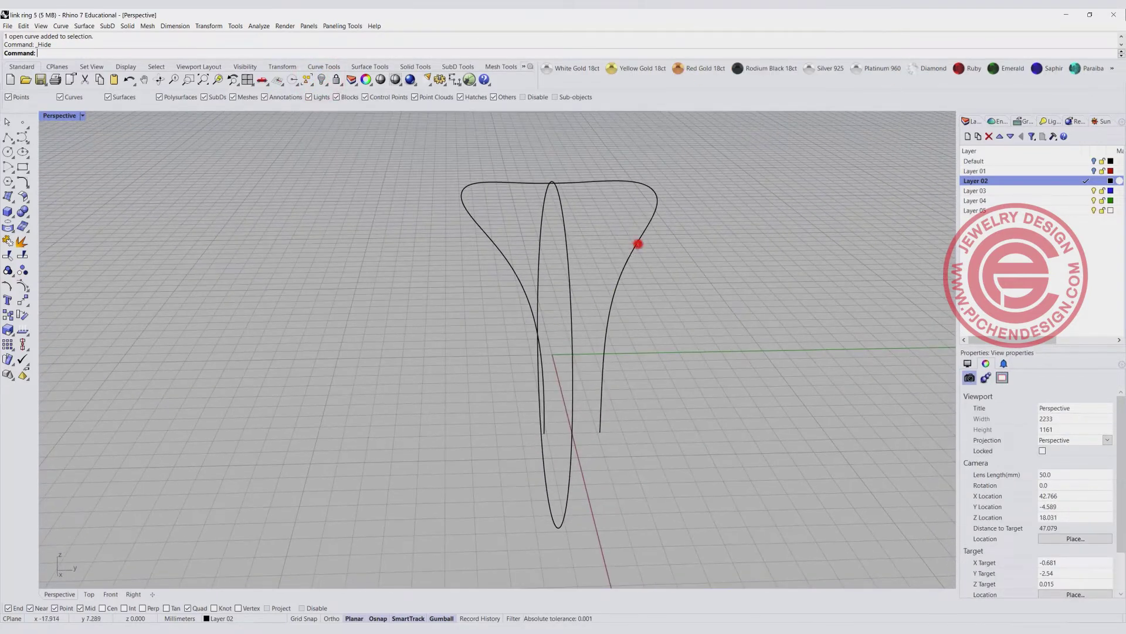
- Try reshaping one side of the trimmed 3D curve by moving five of its control points, and undo the move
left_click(639, 243)
right_click_drag(336, 263, 331, 285)
scroll(430, 217, "up", 5)
left_click_drag(442, 213, 495, 270)
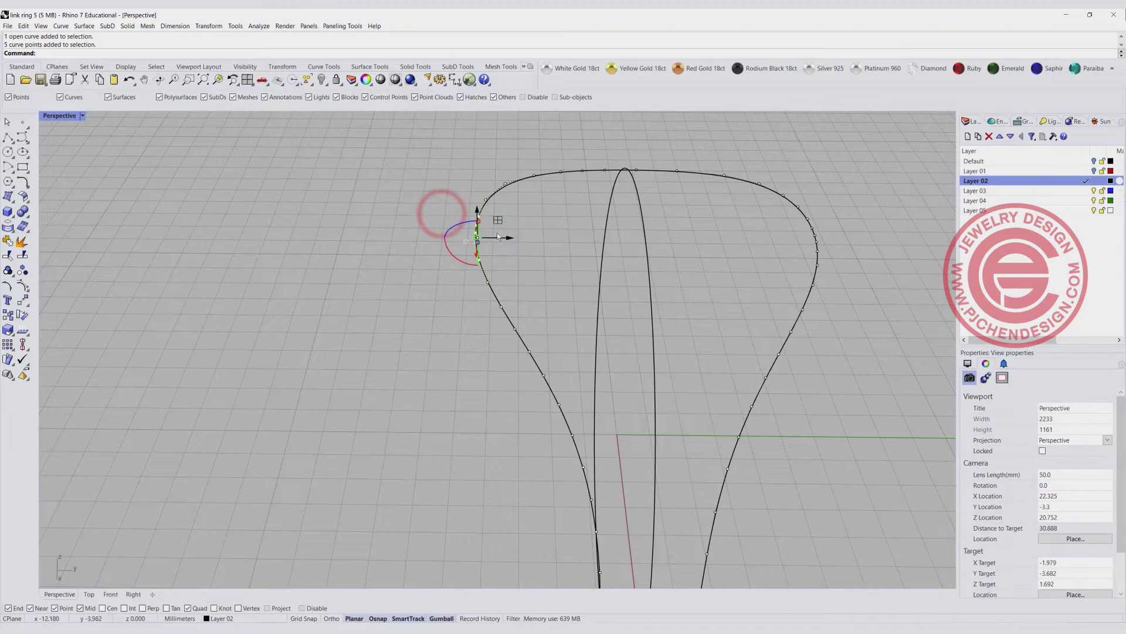
right_click_drag(498, 237, 566, 208)
left_click_drag(545, 185, 546, 162)
right_click_drag(526, 236, 590, 233)
scroll(593, 215, "down", 4)
scroll(594, 214, "up", 3)
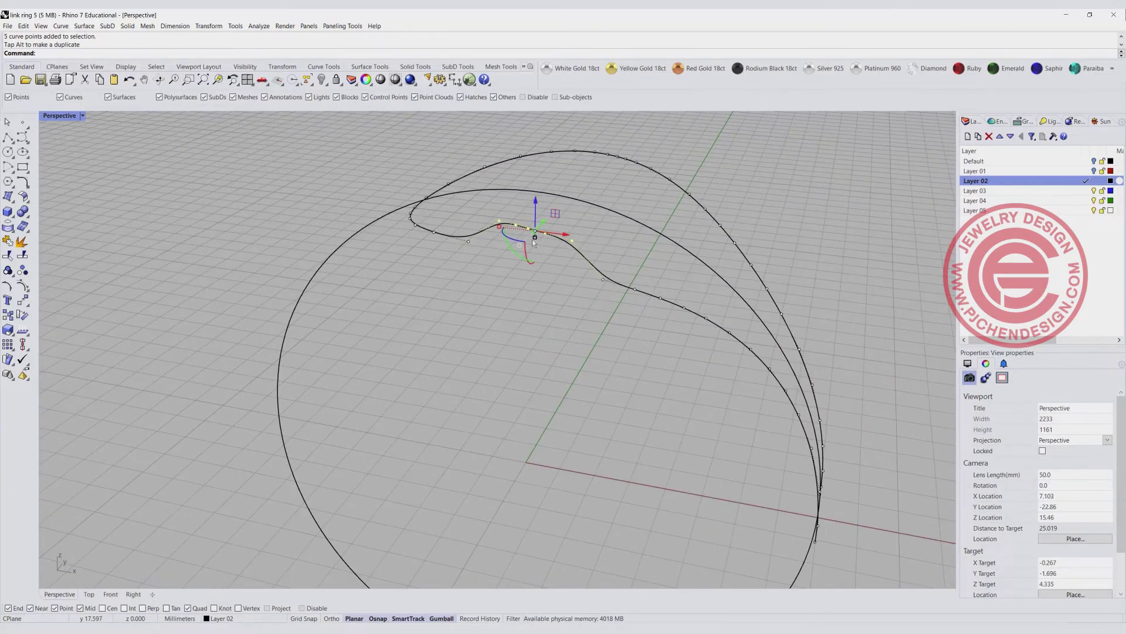
key("ctrl+z")
- Rebuild the trimmed 3D curve with 14 points at degree 3, deleting the input and preserving the end tangent directions
left_click(567, 270)
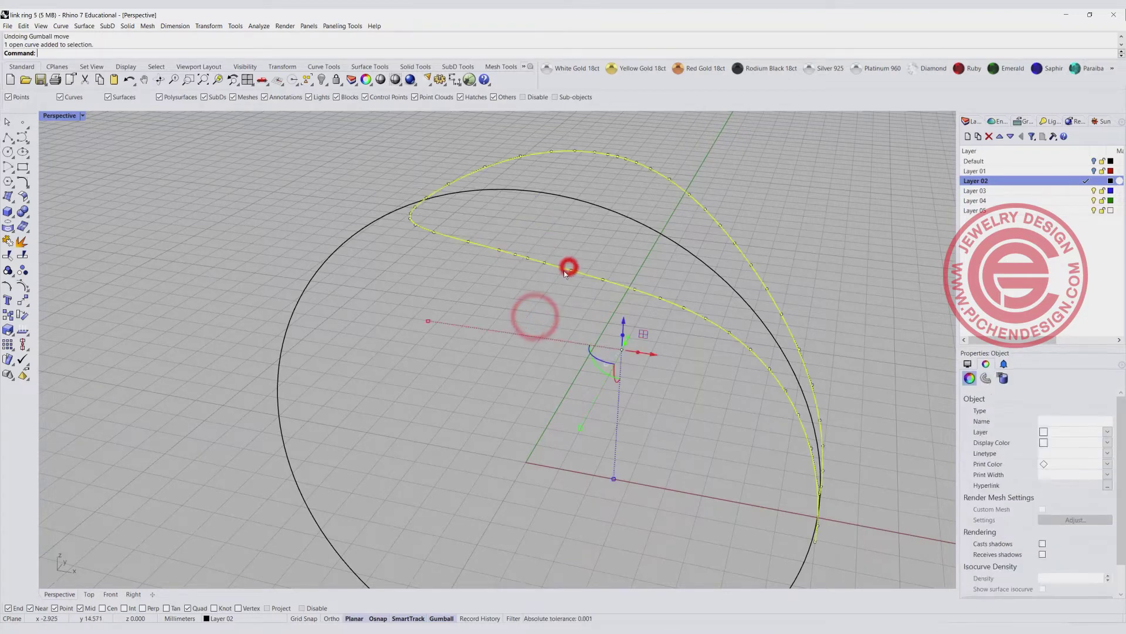
key("Return")
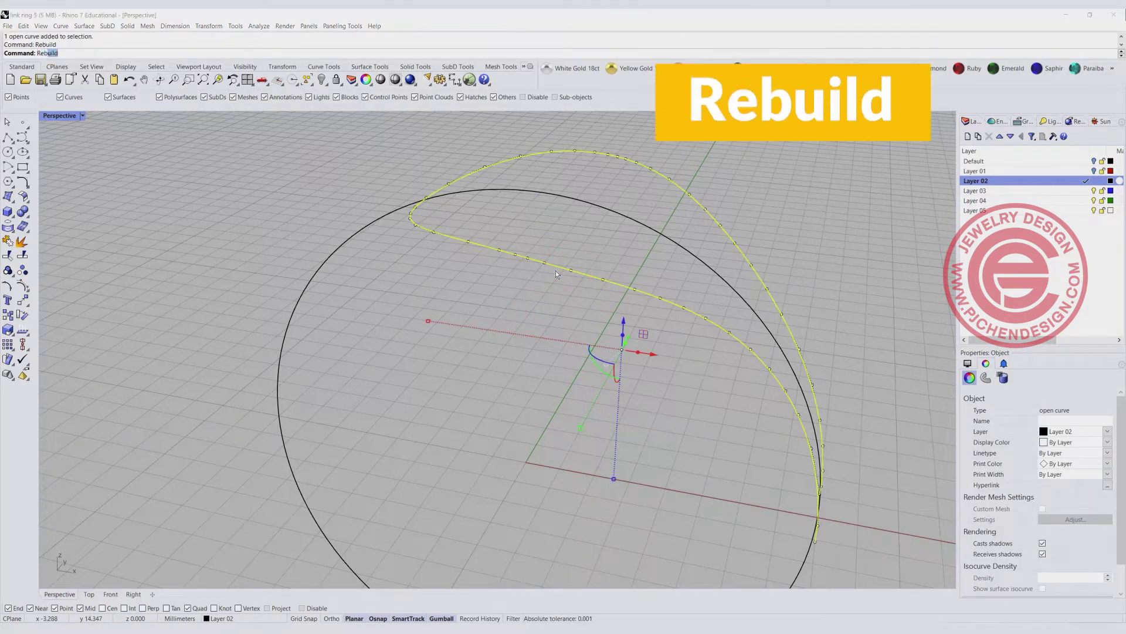
left_click_drag(337, 131, 230, 122)
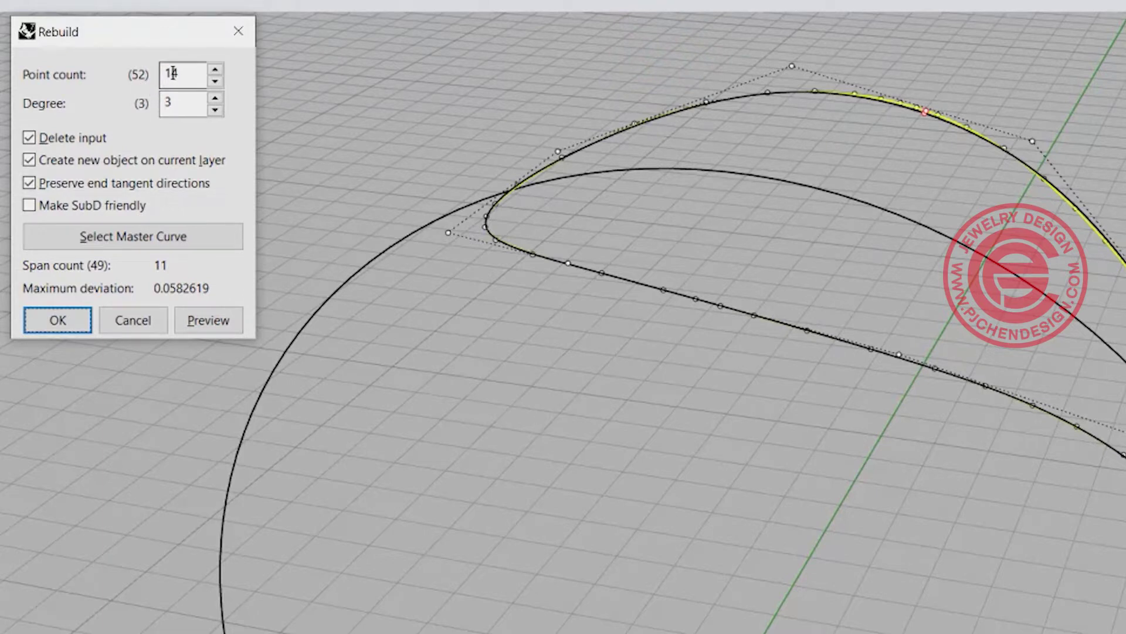
left_click(58, 320)
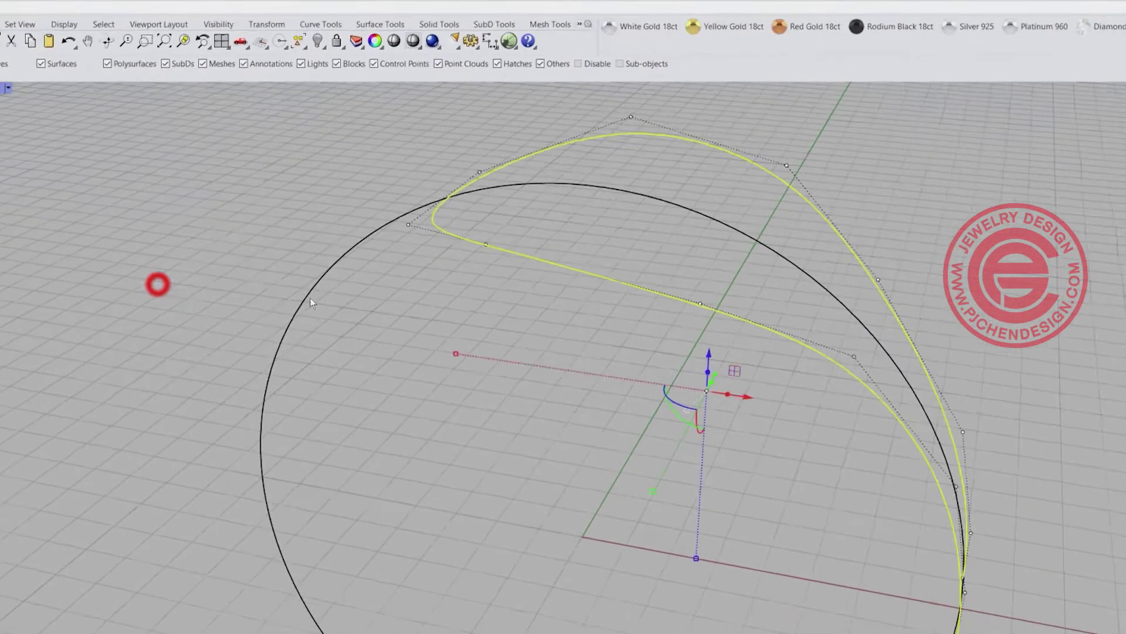
right_click_drag(632, 324, 488, 244)
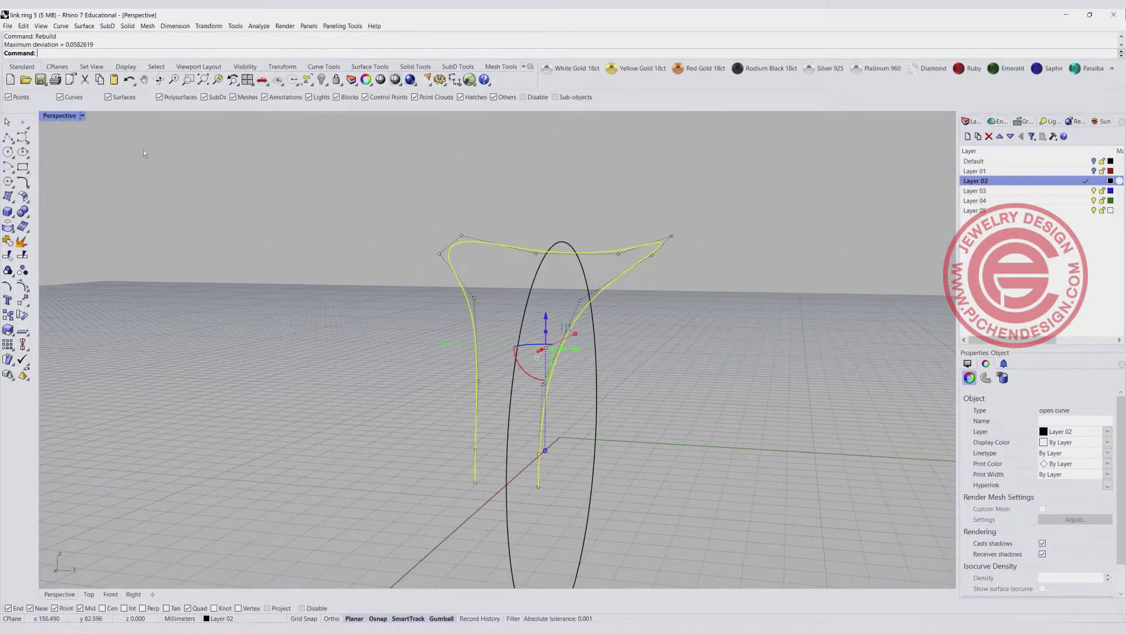
- Raise control points on one side of the rebuilt curve so that side arches above the top of the finger circle
double_click(65, 116)
scroll(266, 417, "up", 2)
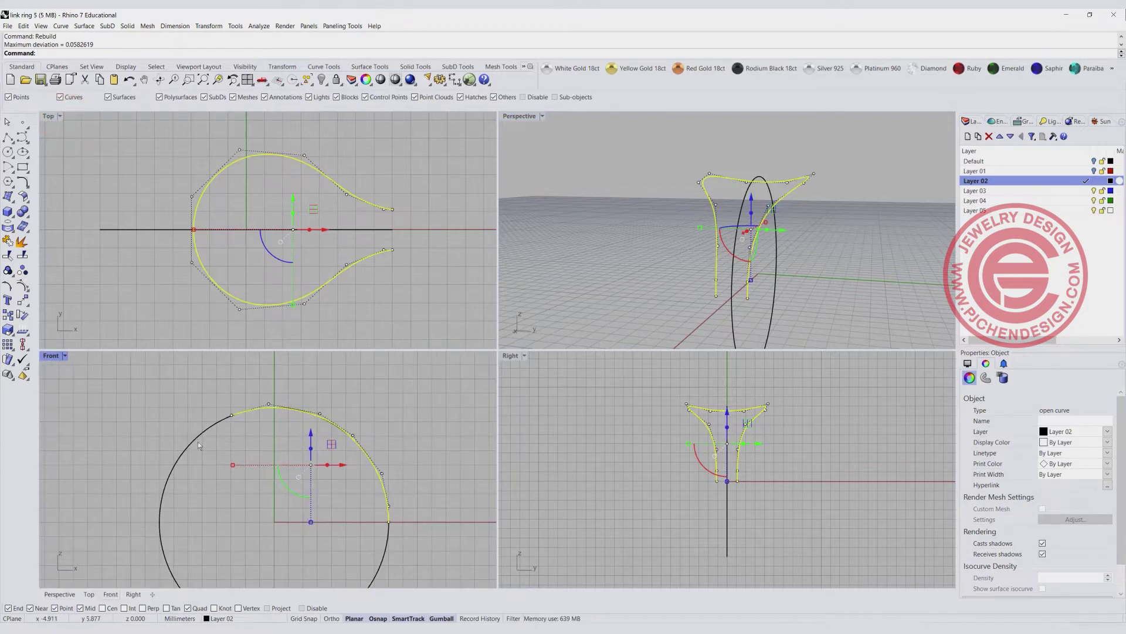
scroll(344, 412, "up", 1)
scroll(344, 412, "up", 1)
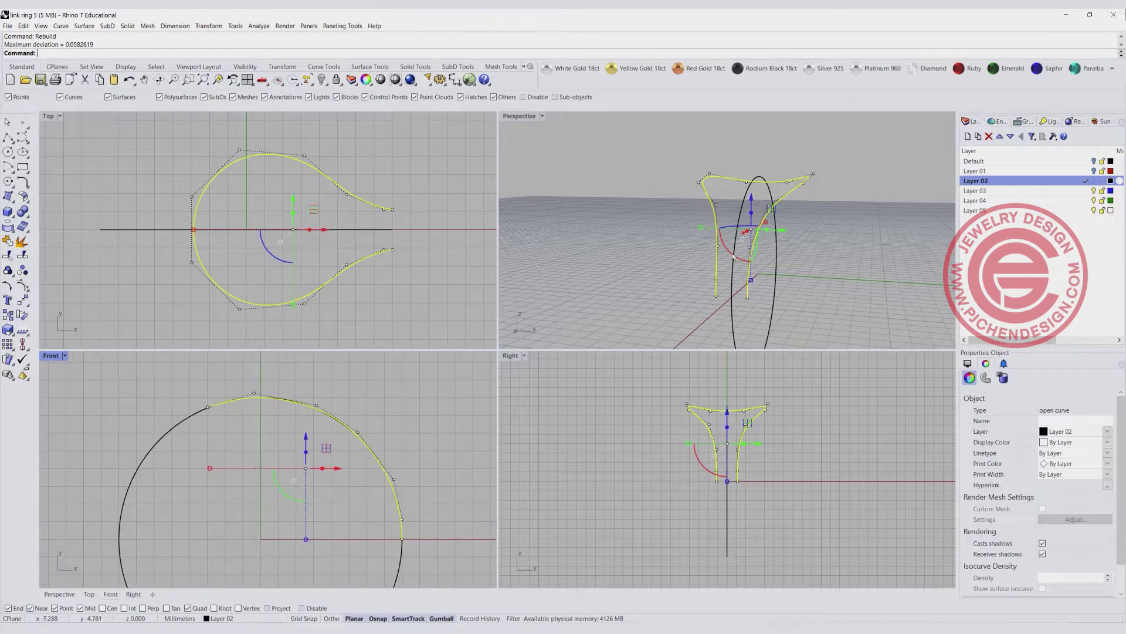
right_click_drag(672, 222, 681, 181)
left_click_drag(687, 182, 720, 239)
left_click(746, 202, "shift")
scroll(674, 422, "up", 3)
left_click_drag(672, 421, 654, 399)
left_click(629, 403)
left_click(779, 415)
left_click(605, 177)
double_click(509, 116)
scroll(453, 260, "down", 6)
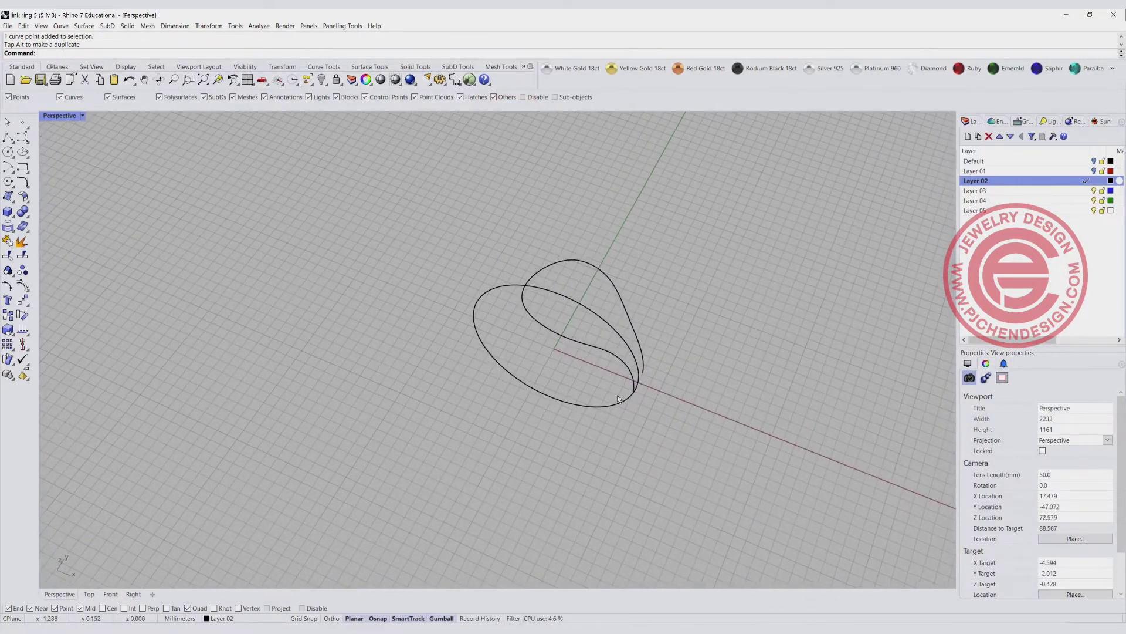
- Draw a conic-cornered rectangle about 1.7 mm square in the Top view, starting at the guide curve's upper open end
double_click(61, 115)
right_click_drag(393, 229, 325, 221)
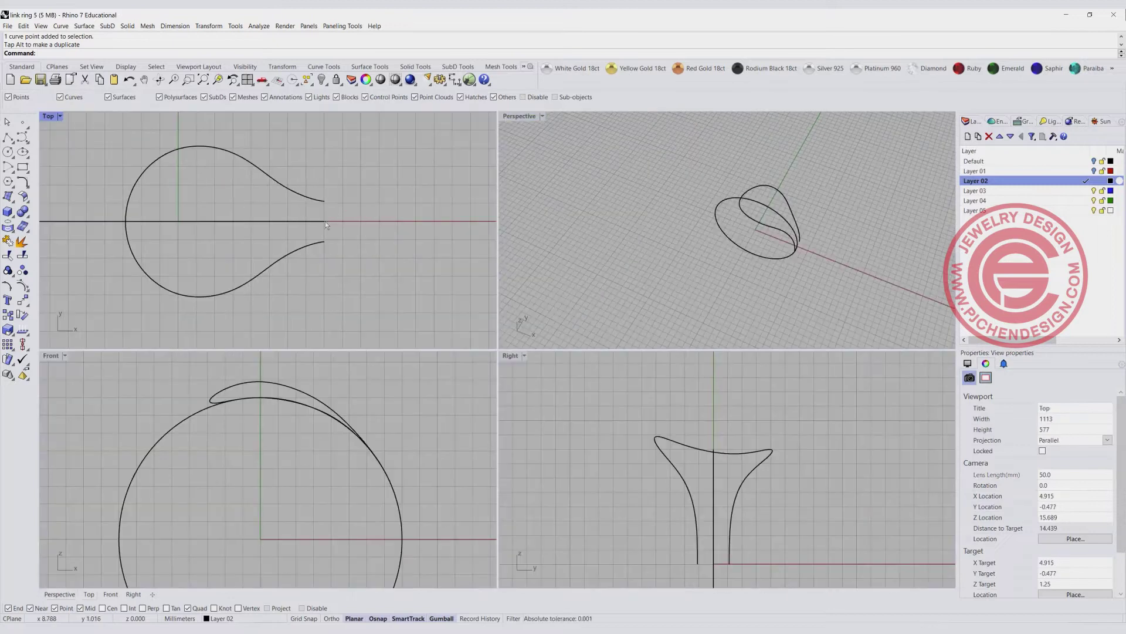
left_click(24, 168)
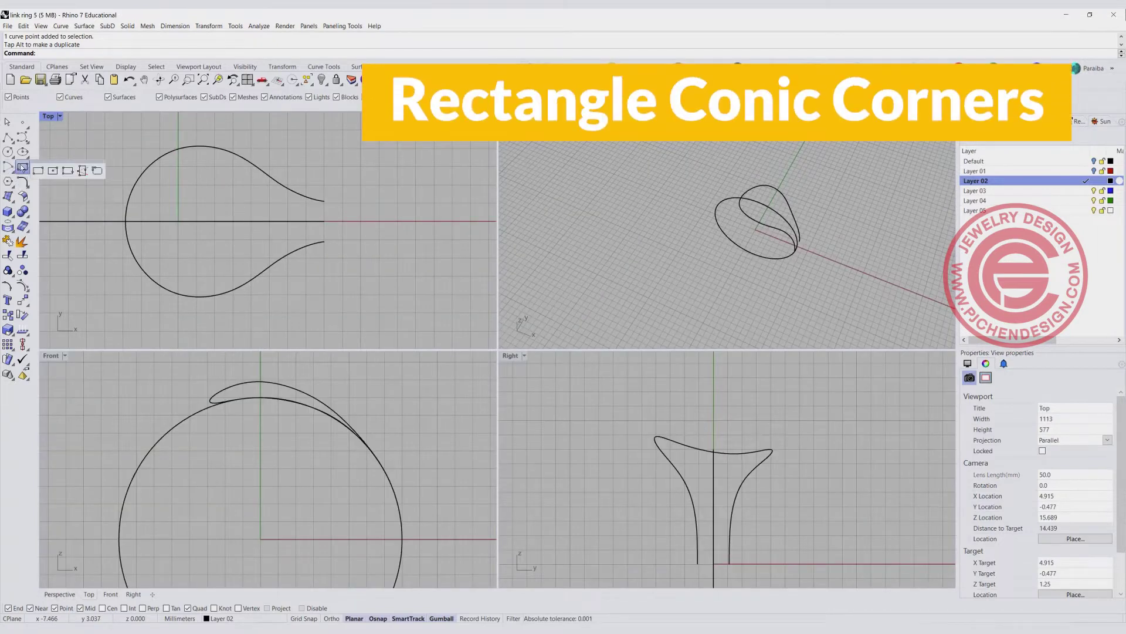
left_click(95, 171)
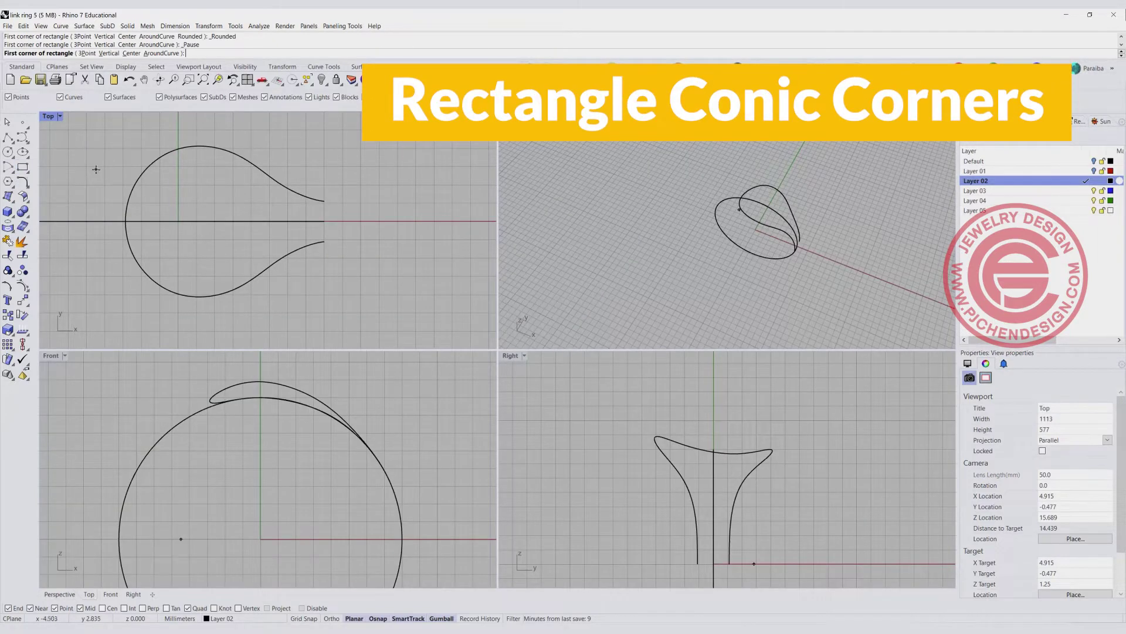
left_click(325, 201)
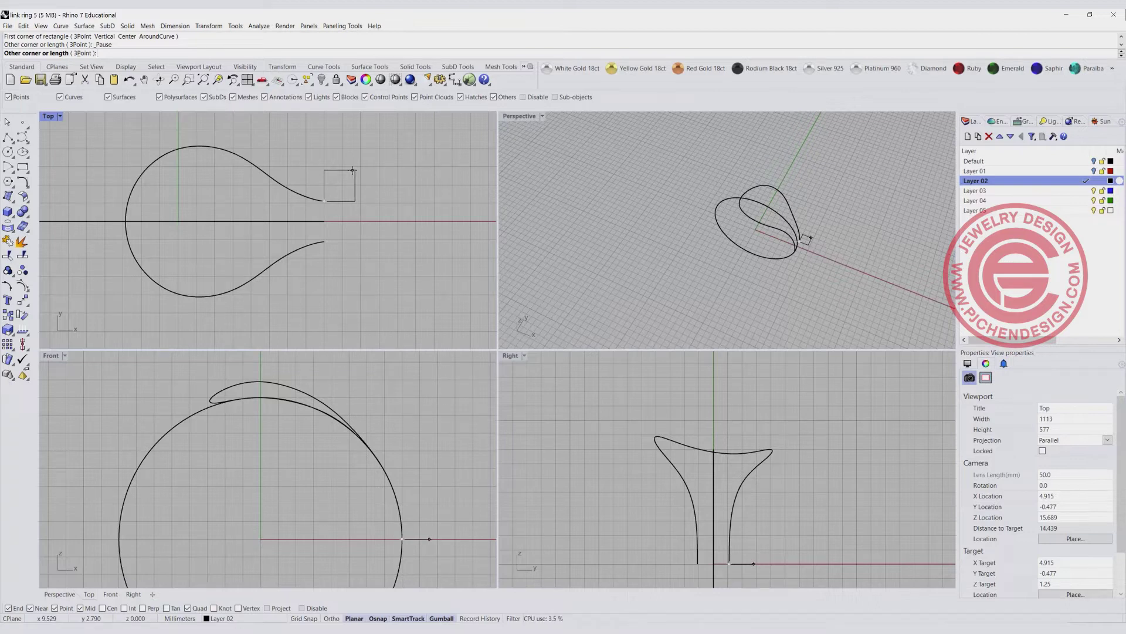
left_click(353, 170)
left_click(352, 171)
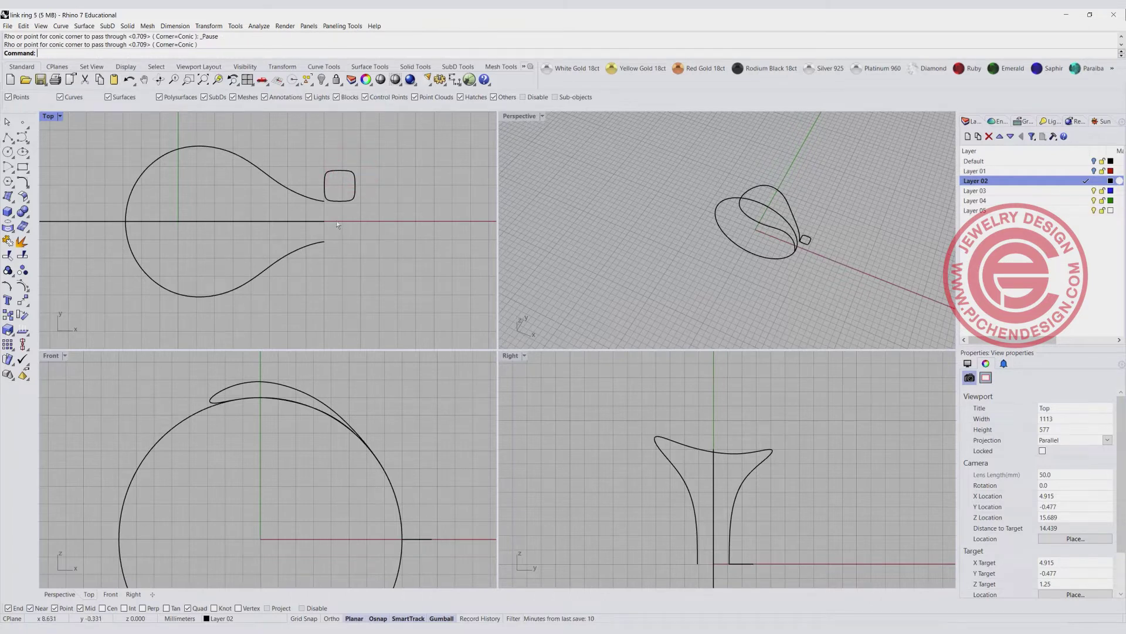
- Shift the conic rectangle slightly toward the X axis and mirror a copy across that axis to the guide curve's other open end
left_click(341, 201)
left_click(340, 154)
left_click_drag(340, 155, 339, 159)
left_click(23, 300)
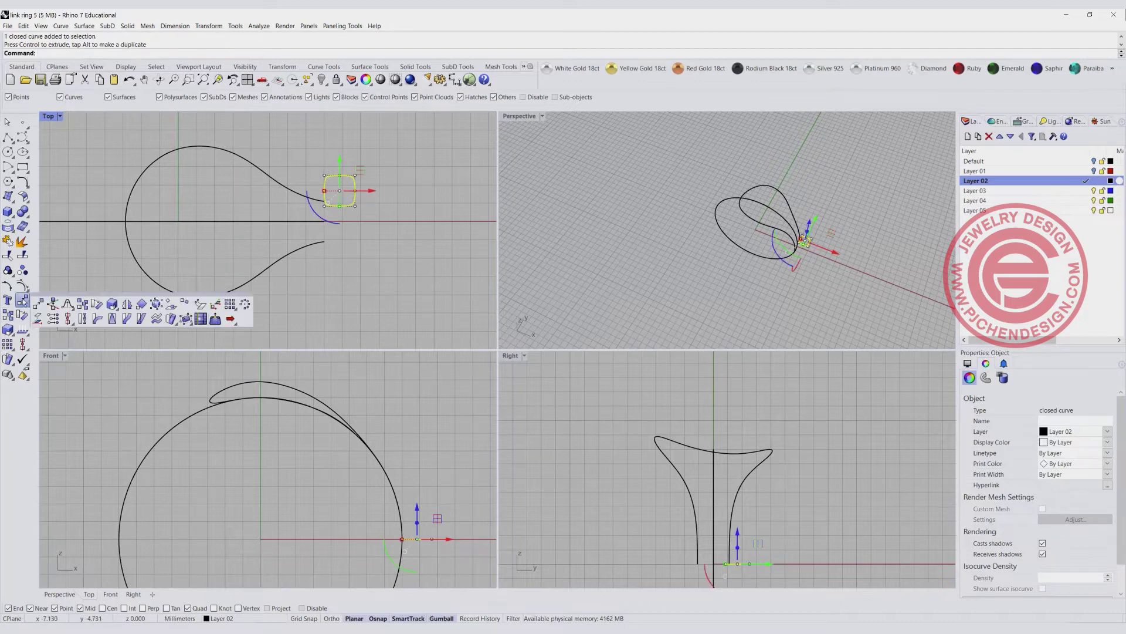
left_click(127, 304)
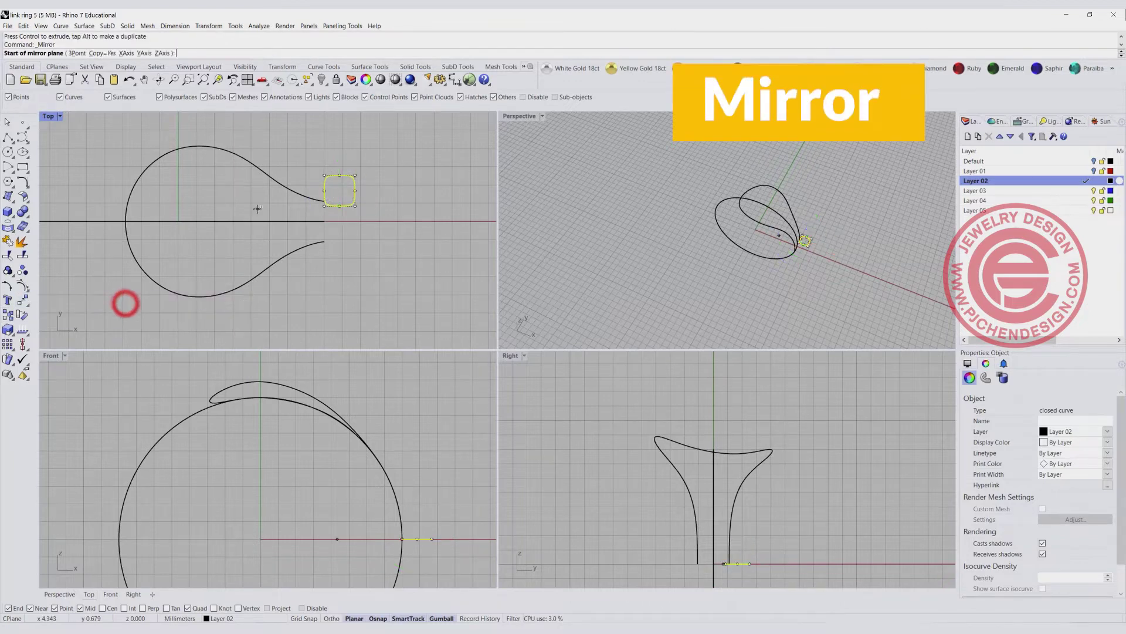
left_click(246, 221)
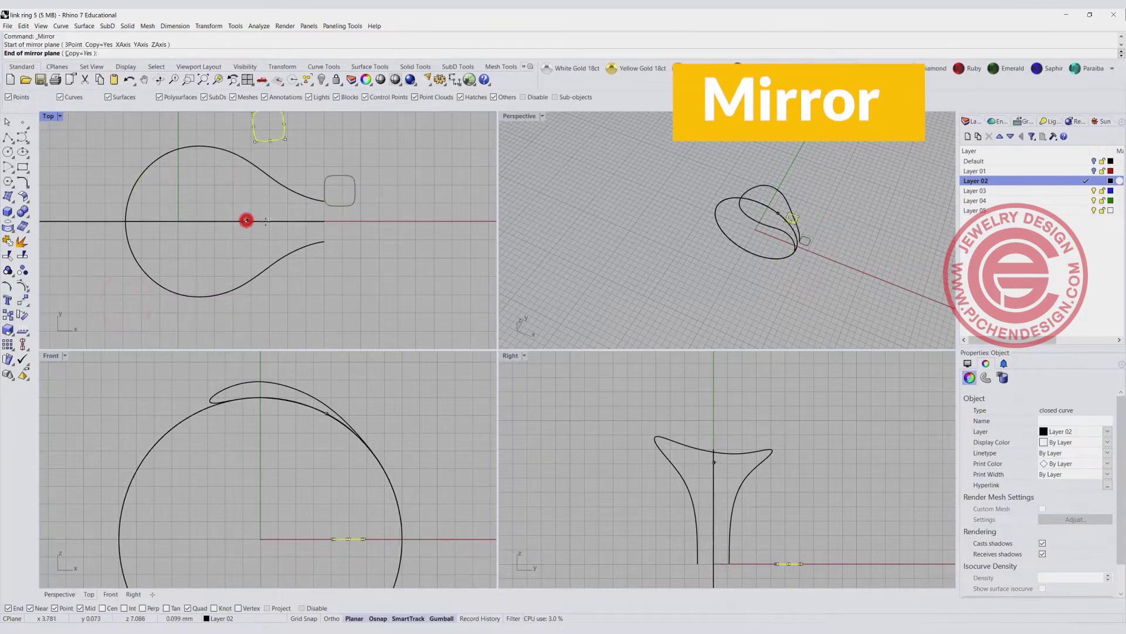
left_click(397, 233)
left_click(393, 279)
- Try shifting the upper conic rectangle slightly further toward the X axis, and undo the move
scroll(332, 206, "up", 2)
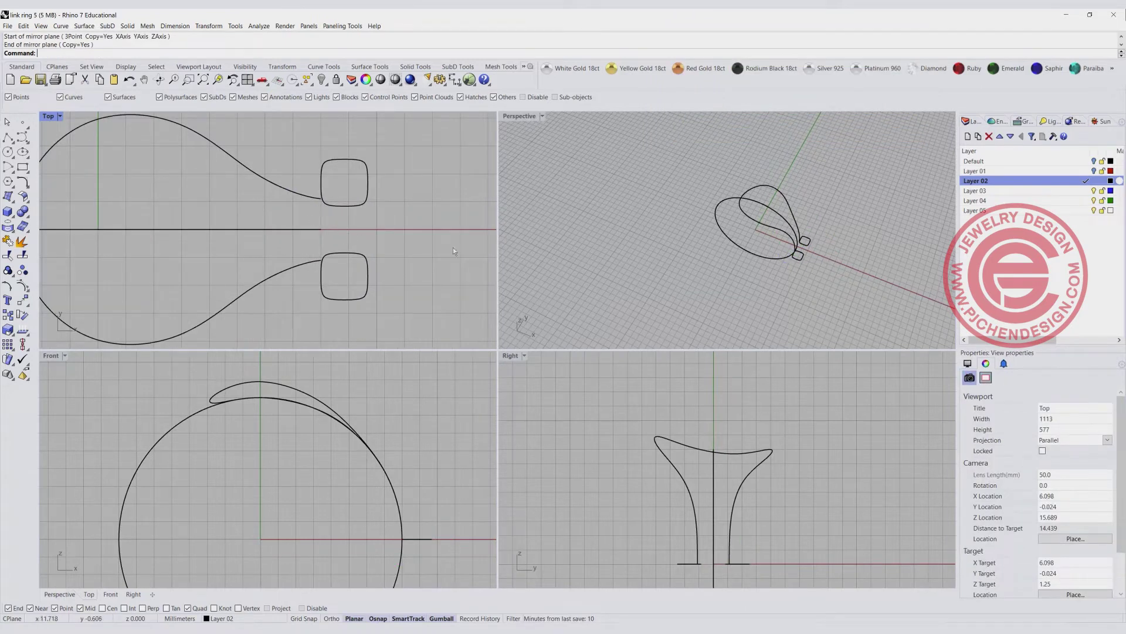
scroll(357, 222, "down", 2)
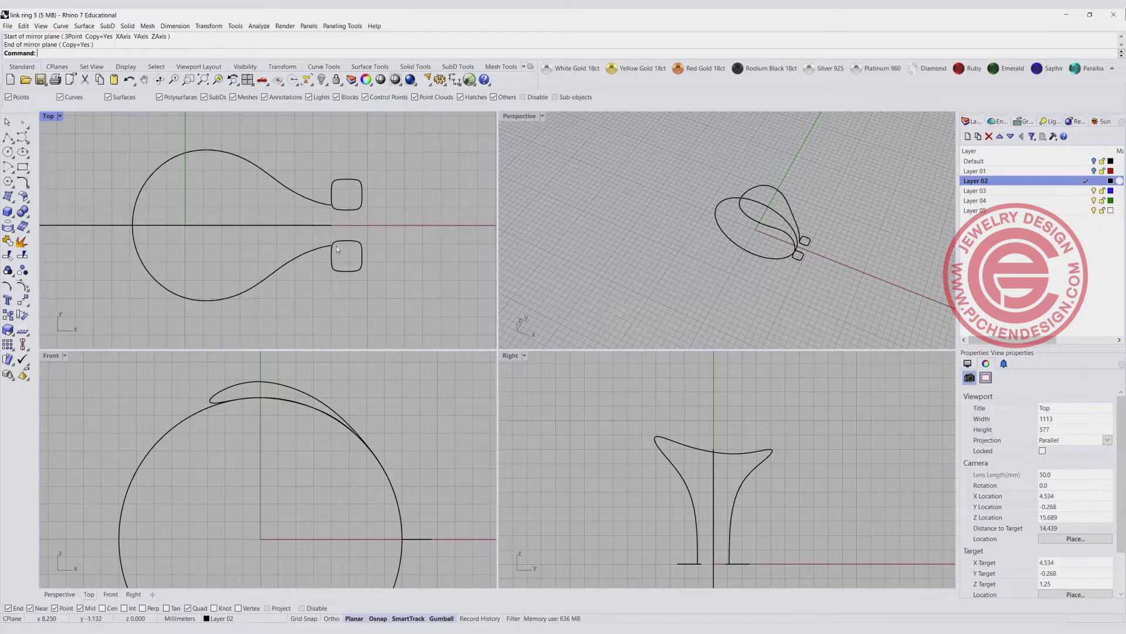
left_click(352, 209)
left_click_drag(347, 170, 346, 173)
key("ctrl+z")
left_click(412, 216)
- Sweep both rectangles along the guide curve with Sweep 1 Rail, using the Freeform frame style and unchanged cross sections
double_click(520, 116)
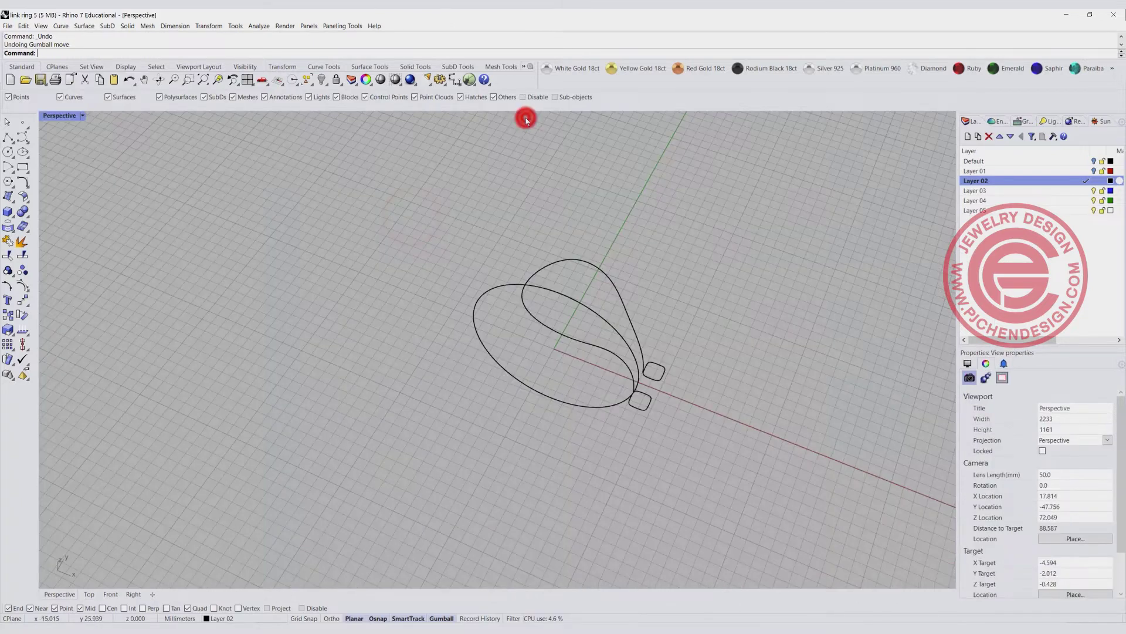
right_click_drag(533, 348, 497, 261)
left_click(84, 26)
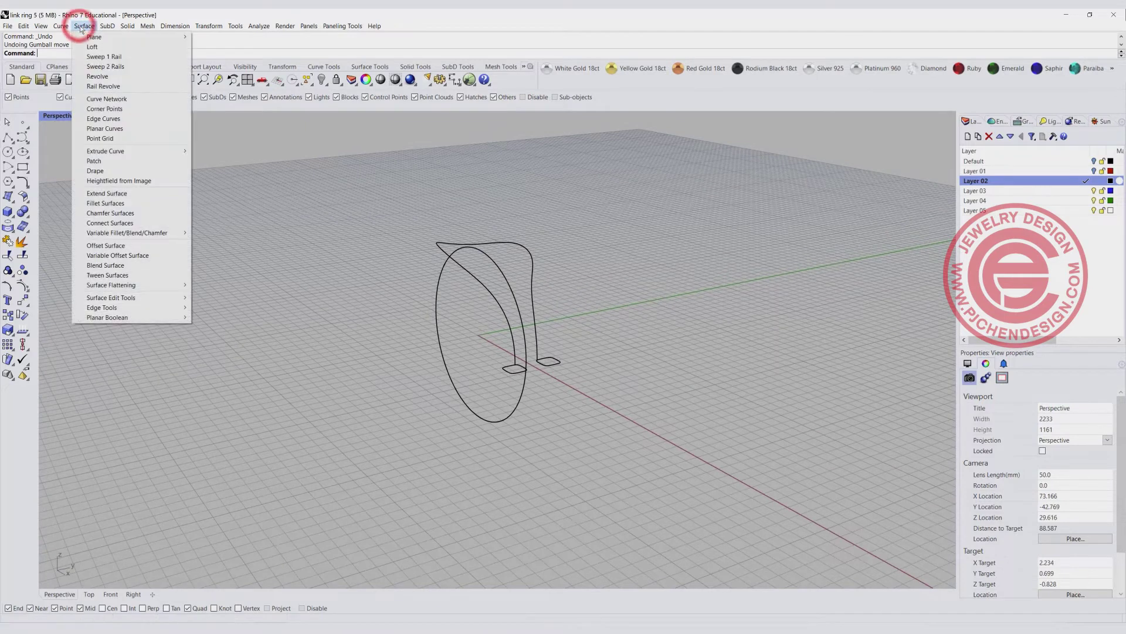
left_click(91, 57)
left_click(535, 324)
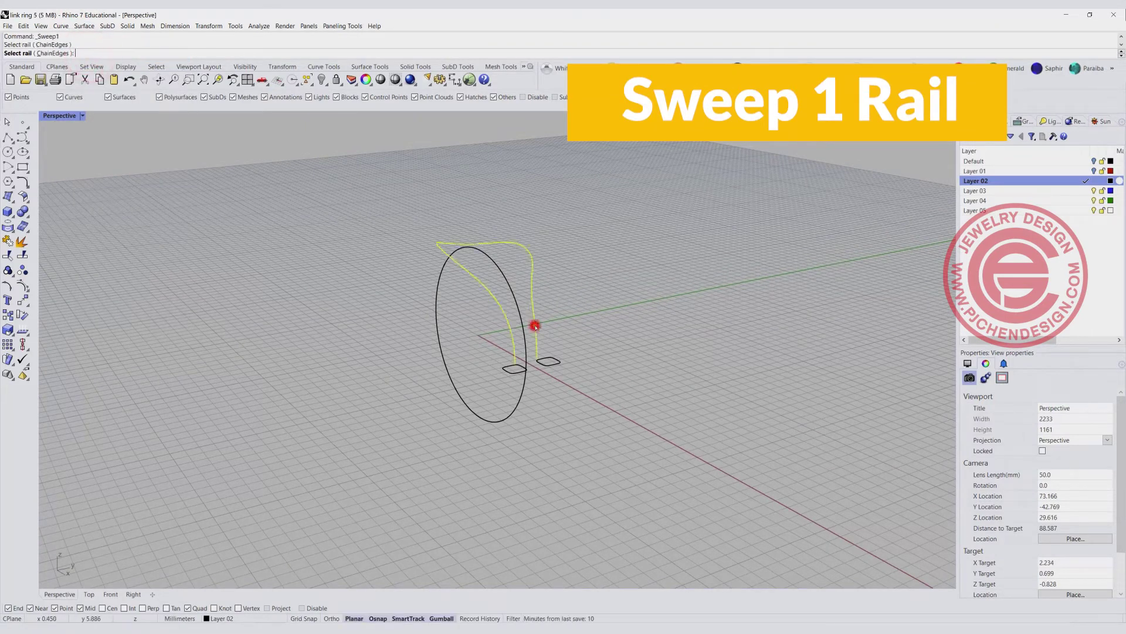
left_click(550, 361)
left_click(520, 374)
key("Return")
right_click_drag(519, 375, 607, 383)
scroll(607, 382, "up", 4)
scroll(607, 383, "down", 2)
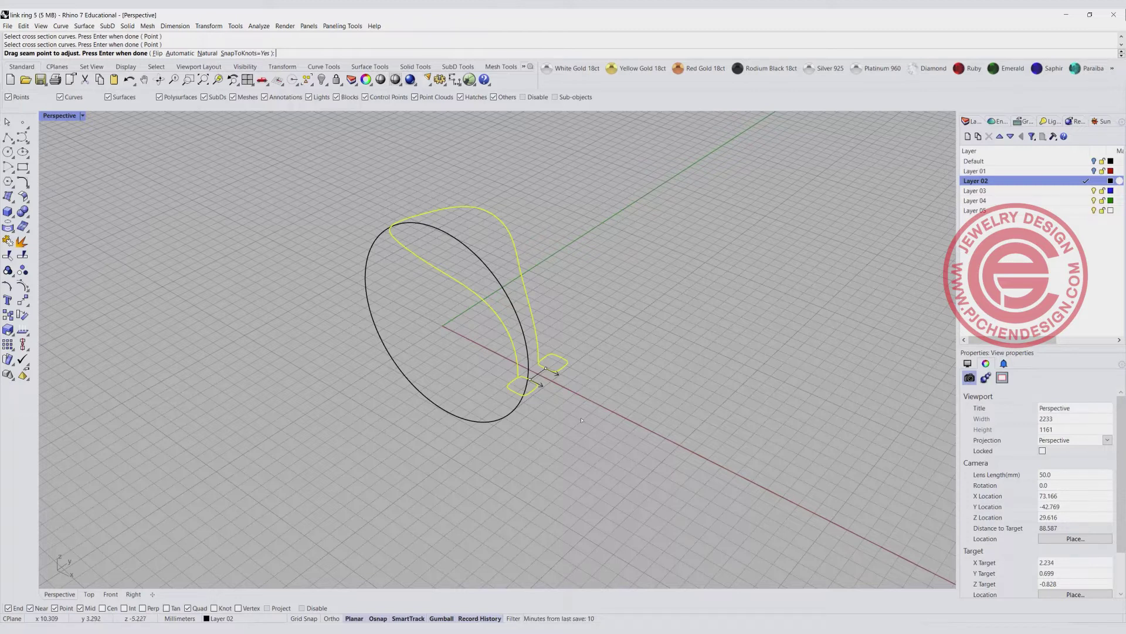
key("Return")
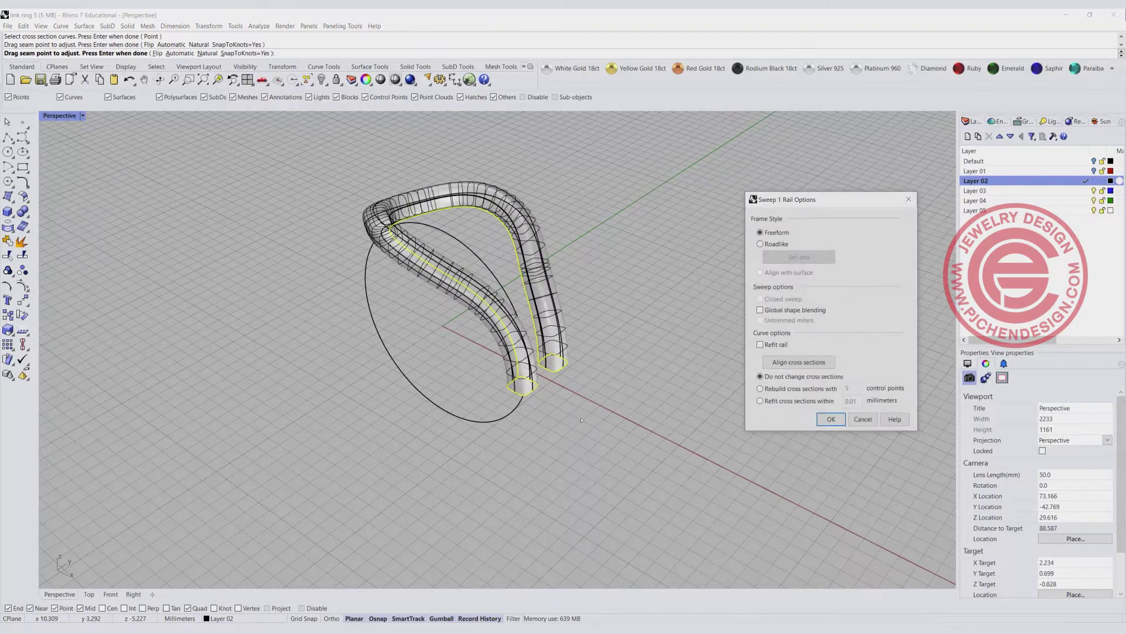
right_click_drag(581, 420, 549, 364)
left_click(836, 422)
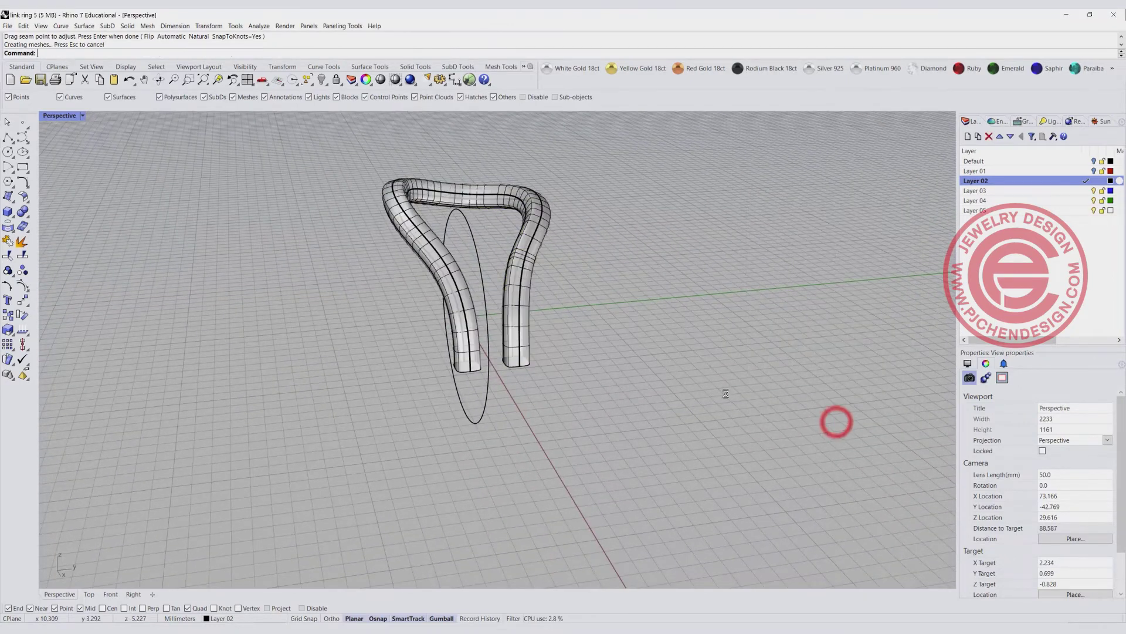
right_click_drag(724, 392, 552, 288)
- Try mirroring the swept band across the Y axis through the origin 0, and delete the mirrored copy
double_click(70, 120)
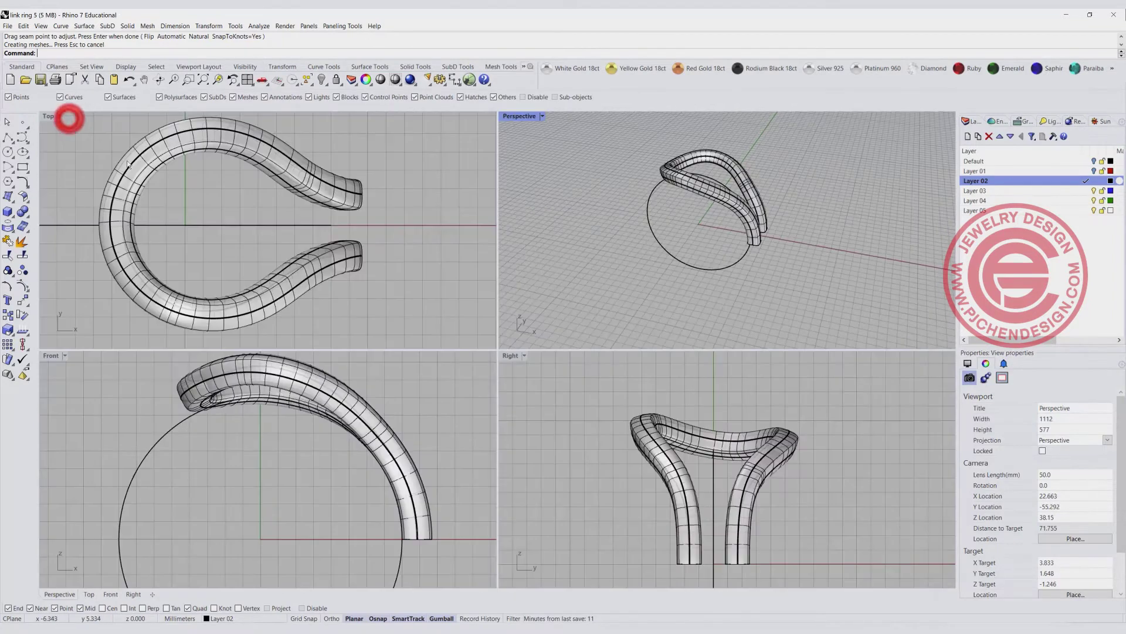
left_click(24, 302)
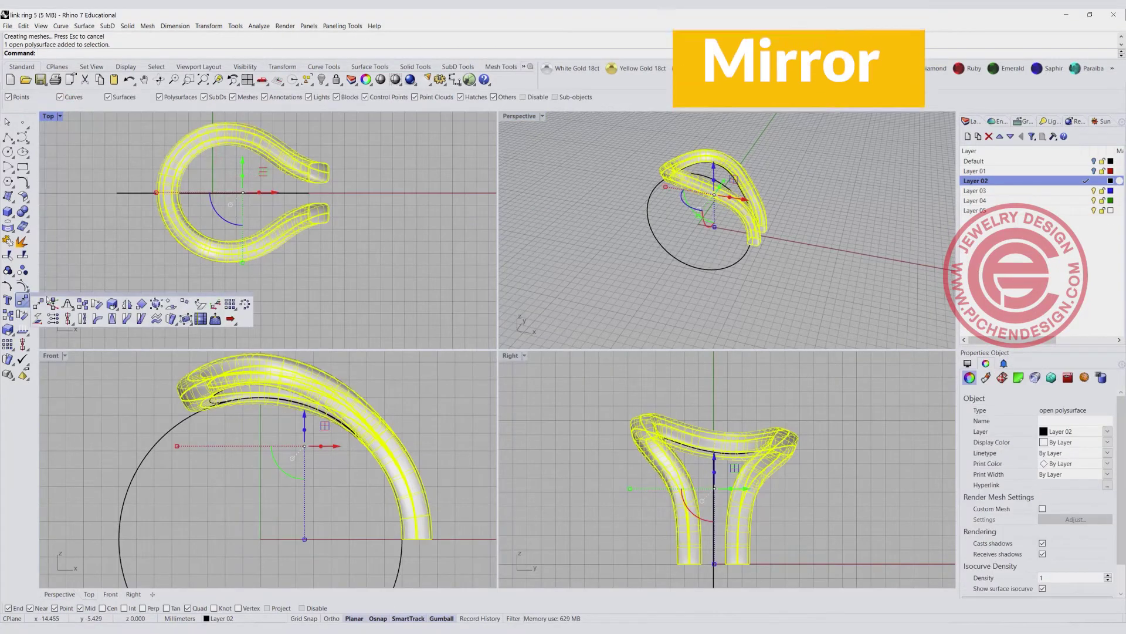
left_click(127, 305)
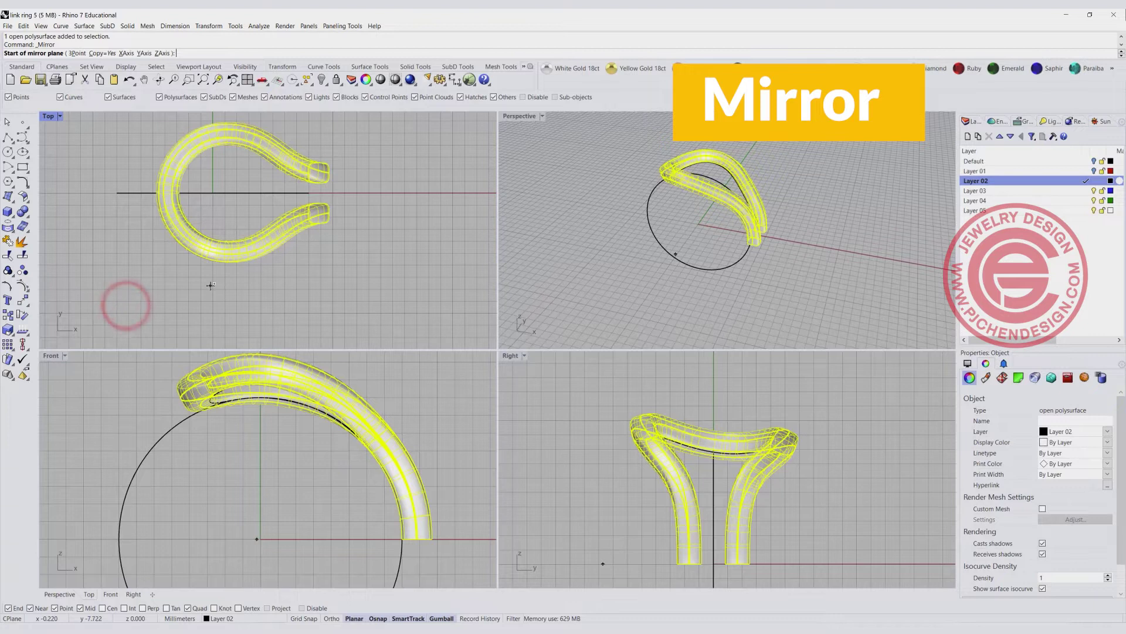
type("0")
key("Return")
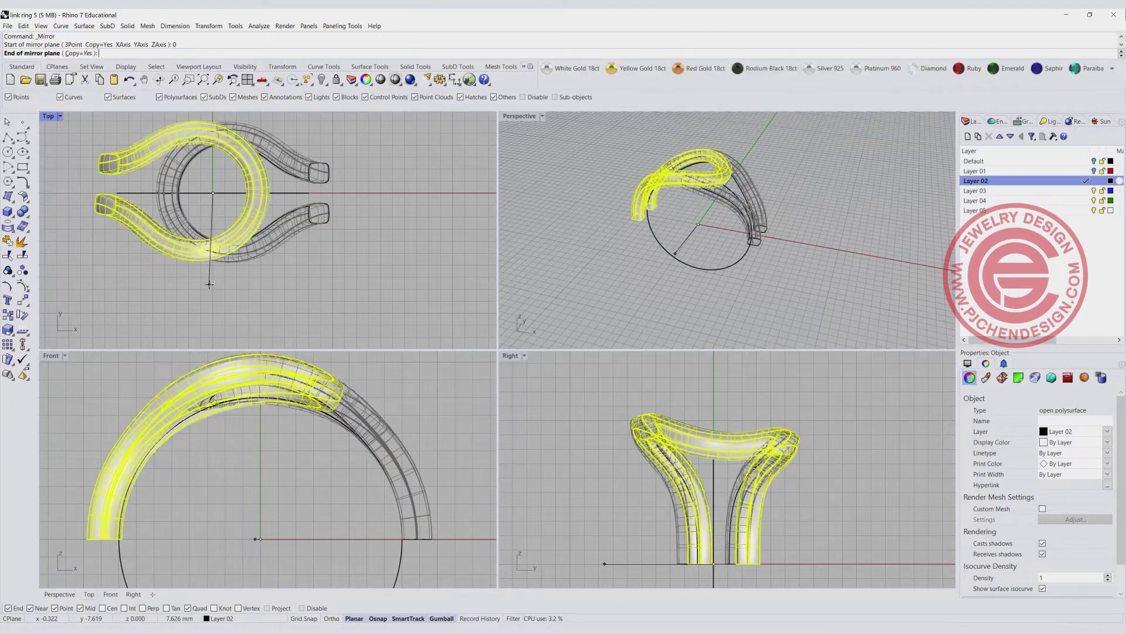
left_click(215, 289)
left_click(368, 298)
right_click_drag(693, 269, 706, 145)
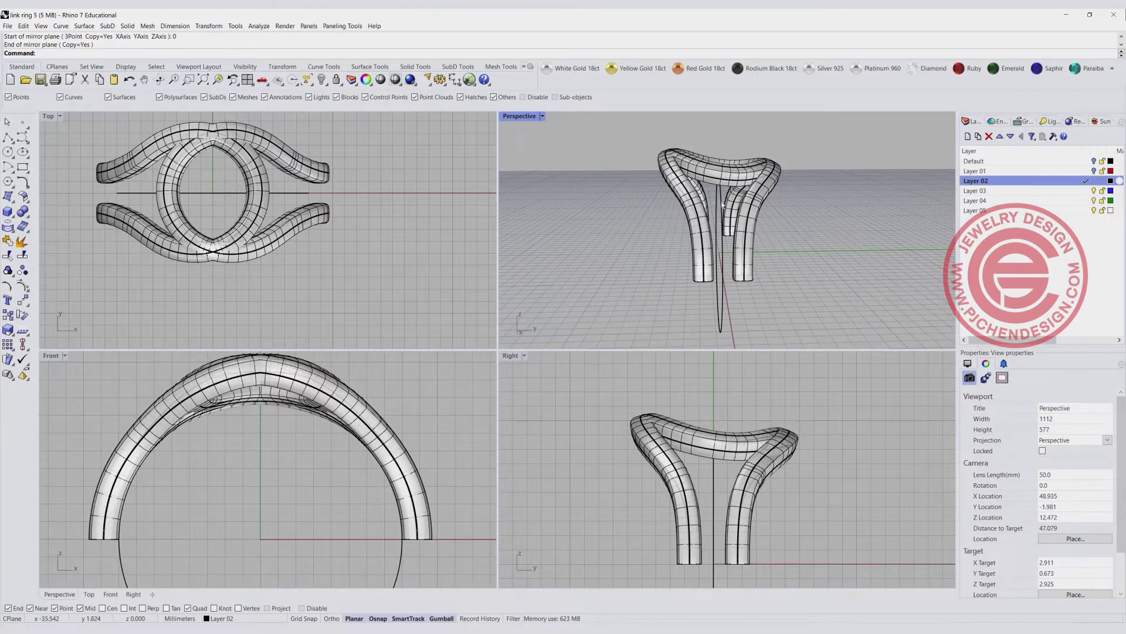
left_click(144, 171)
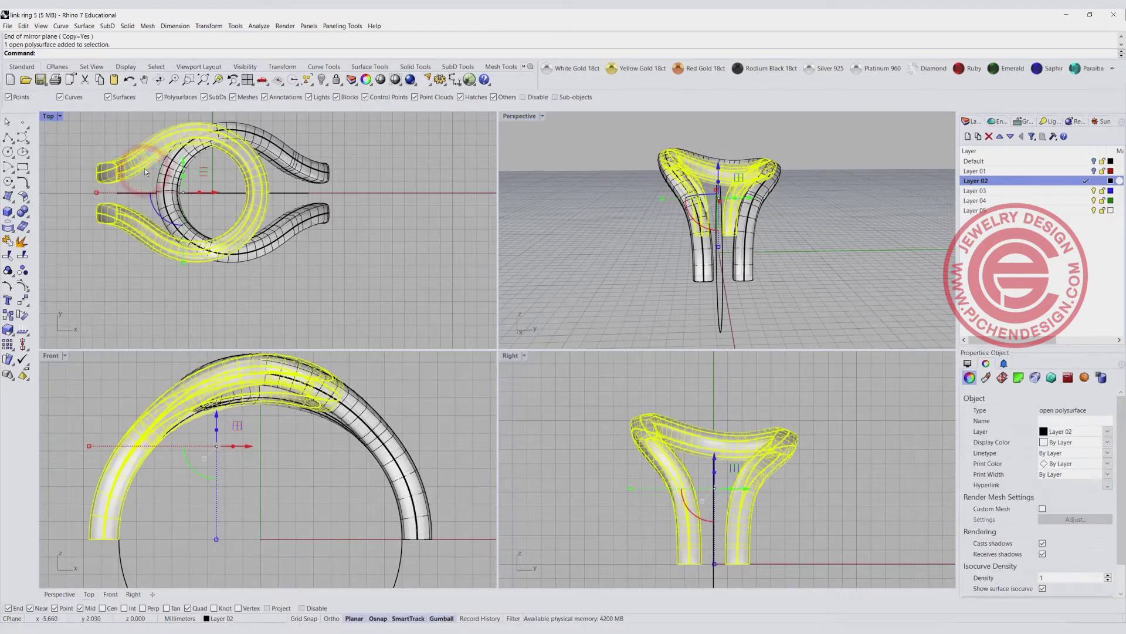
key("Delete")
- Rotate a copy of the swept band 180 degrees about the origin in the Top view, with Copy set to Yes
left_click(171, 150)
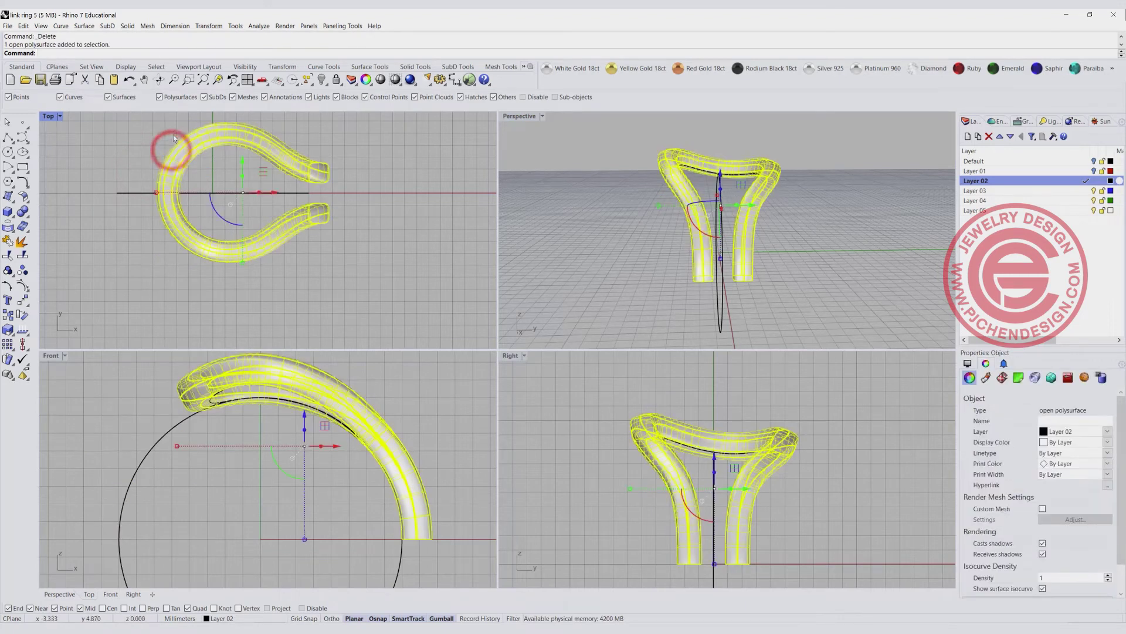
left_click(20, 313)
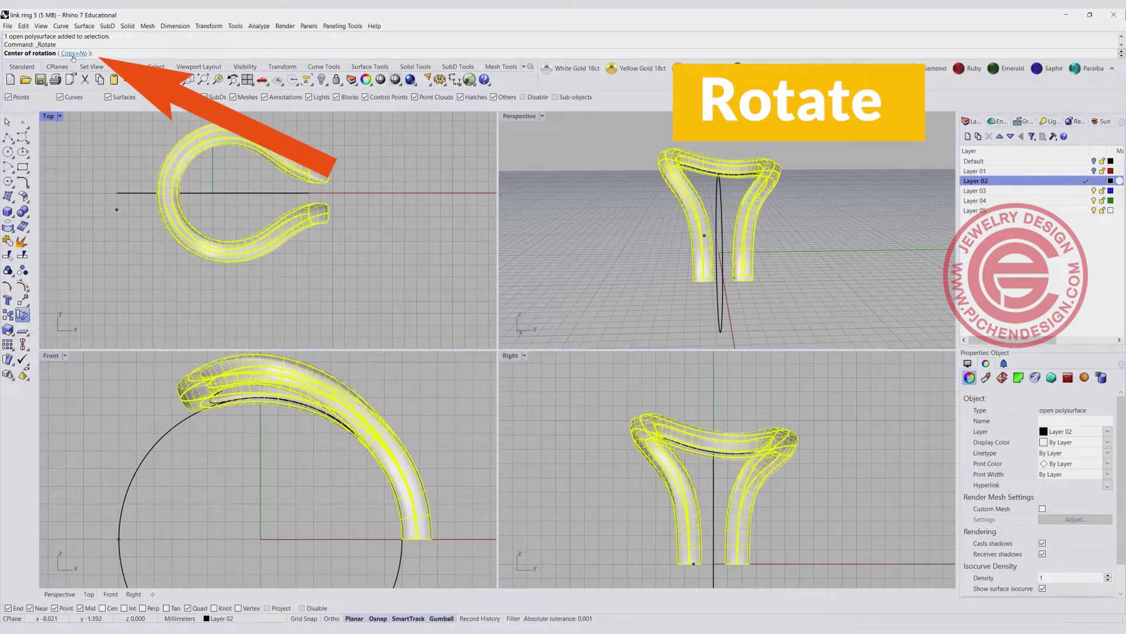
left_click(81, 53)
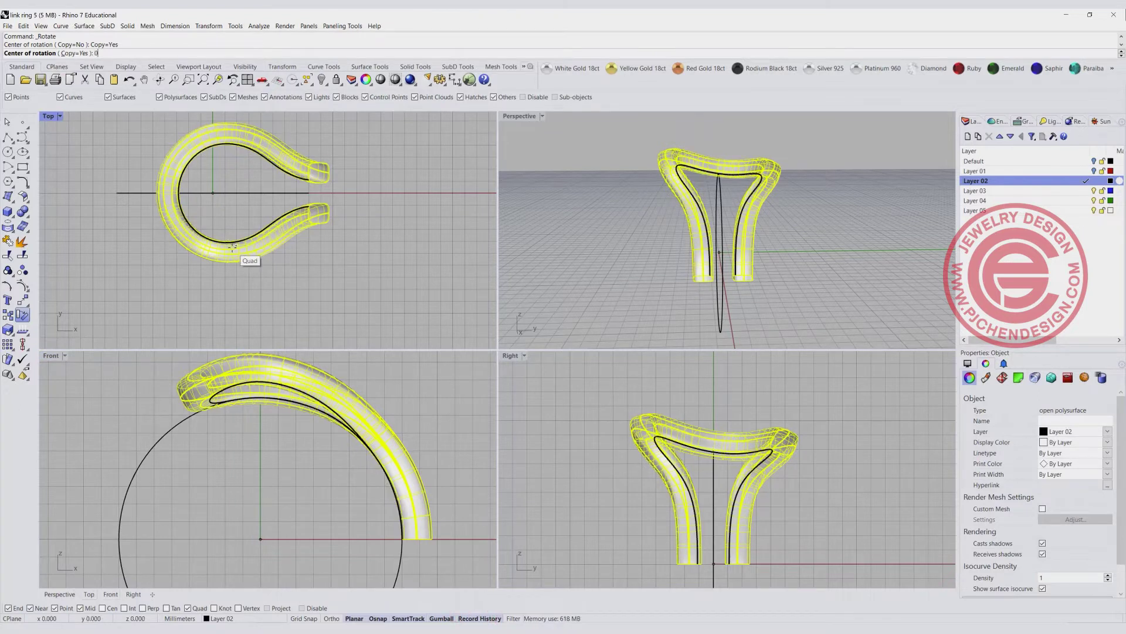
key("Return")
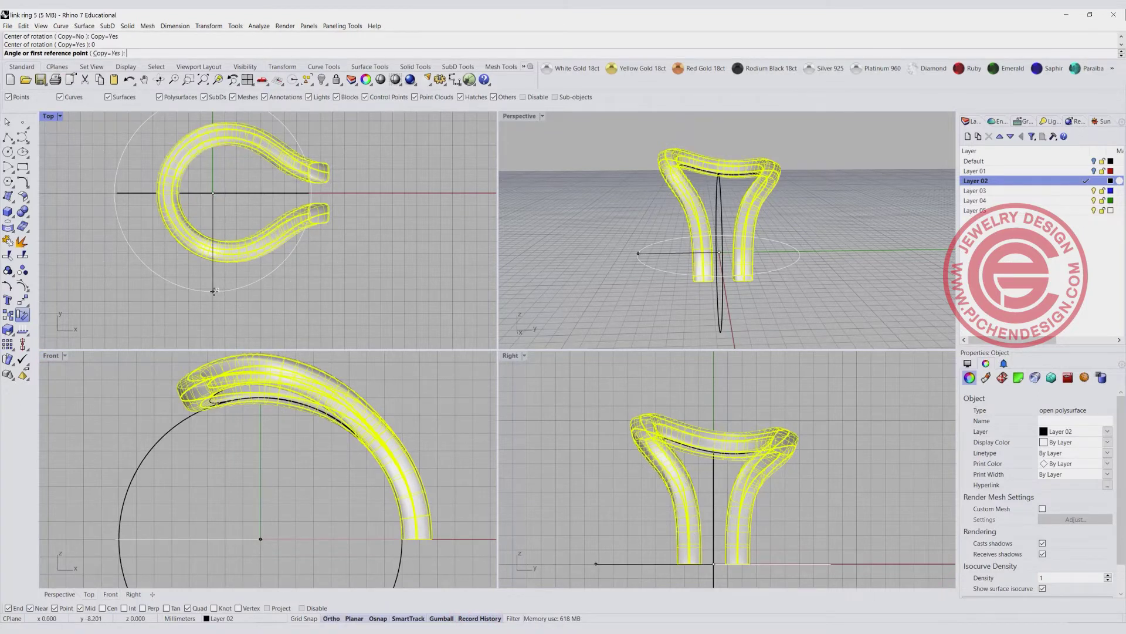
left_click(216, 292)
right_click_drag(274, 179, 290, 214)
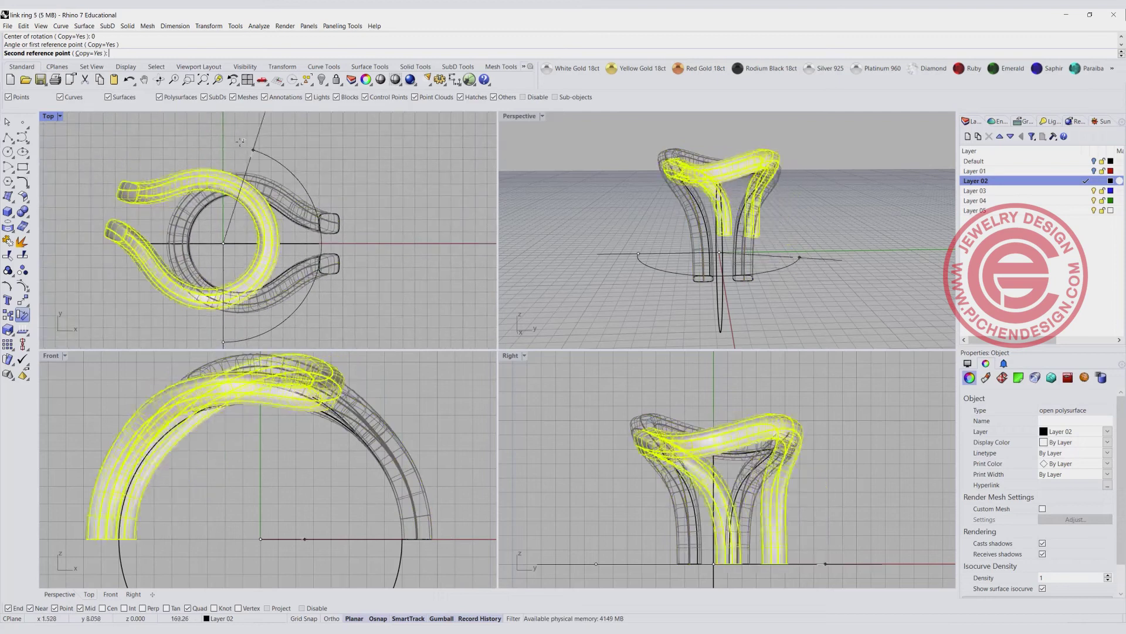
left_click(226, 132)
key("Return")
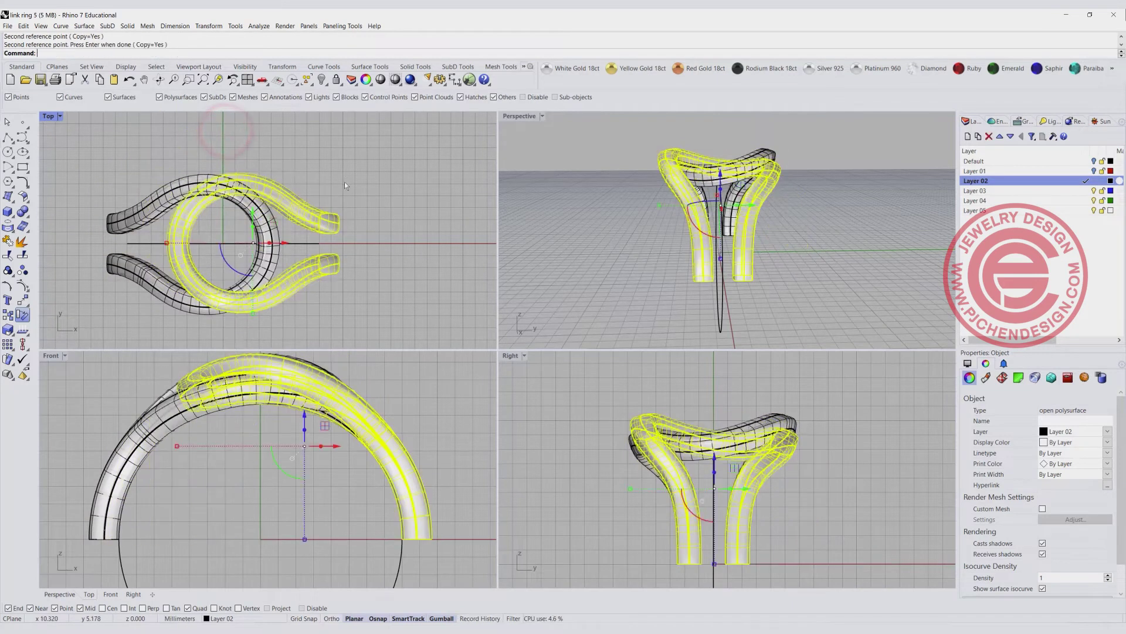
left_click(649, 217)
right_click_drag(649, 217, 805, 183)
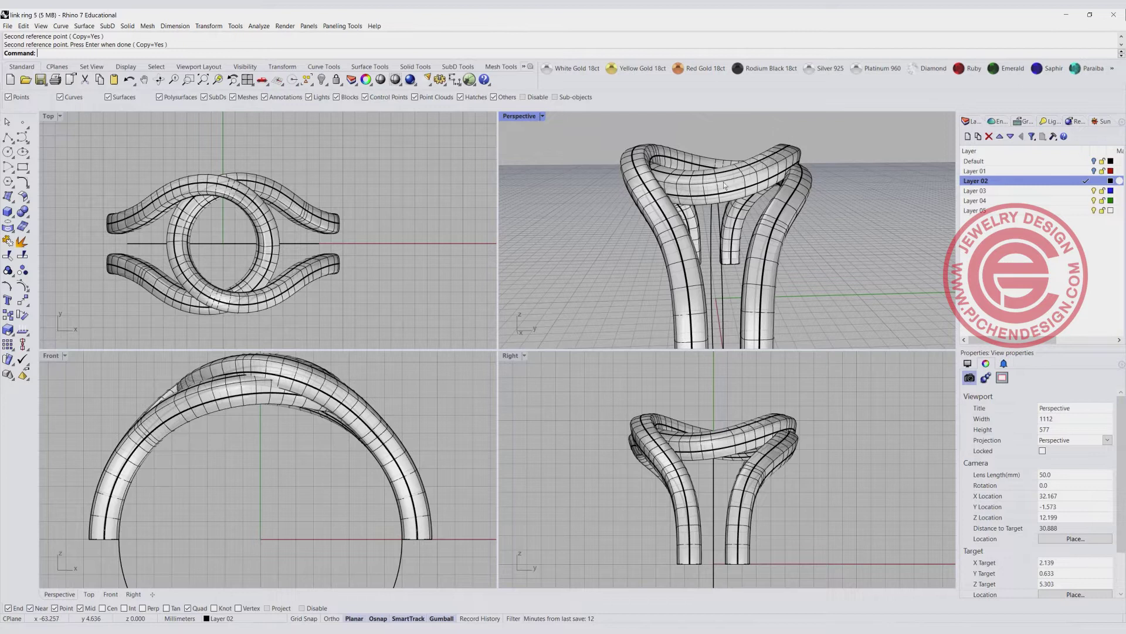
scroll(723, 182, "down", 2)
right_click_drag(738, 233, 770, 281)
scroll(336, 229, "up", 2)
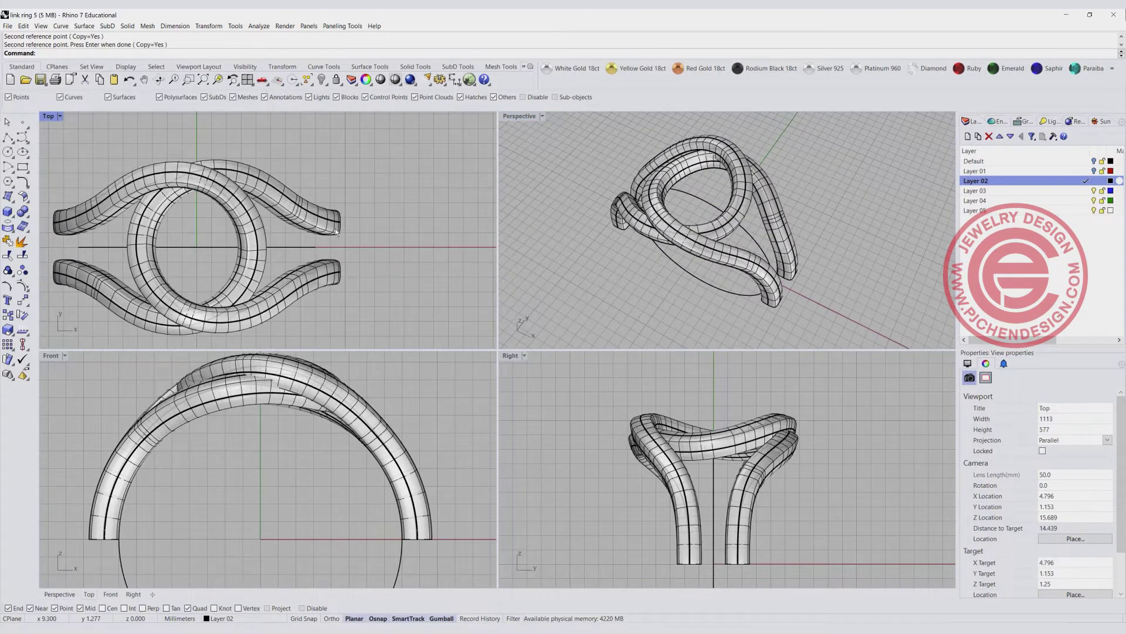
scroll(339, 231, "up", 2)
left_click(340, 231)
left_click(368, 257)
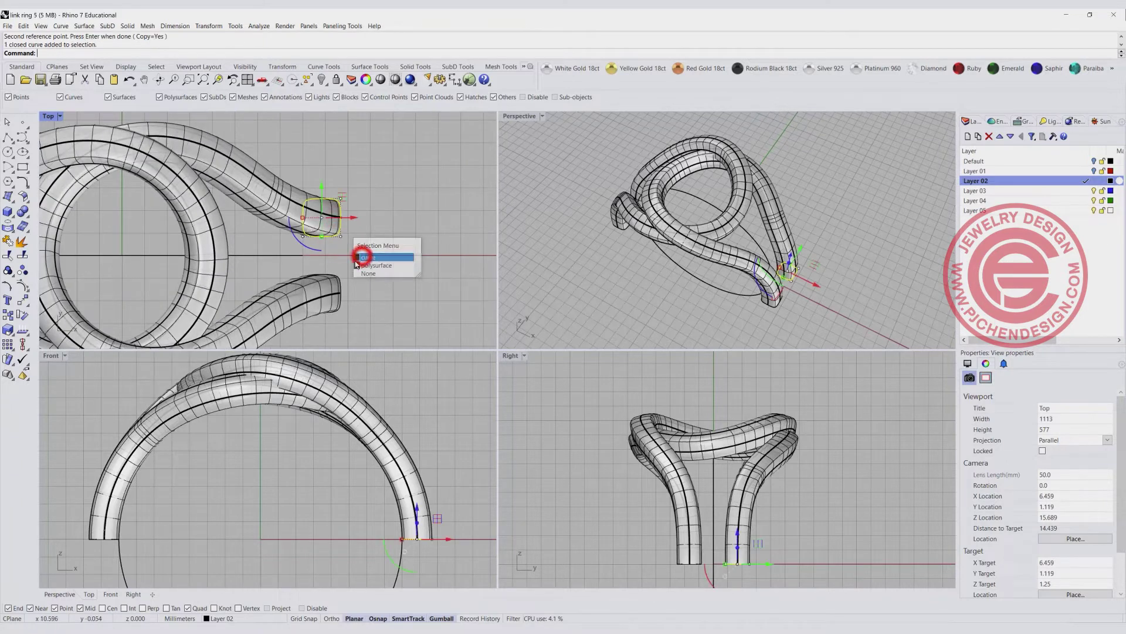
left_click(342, 290)
left_click(369, 316)
left_click(352, 234)
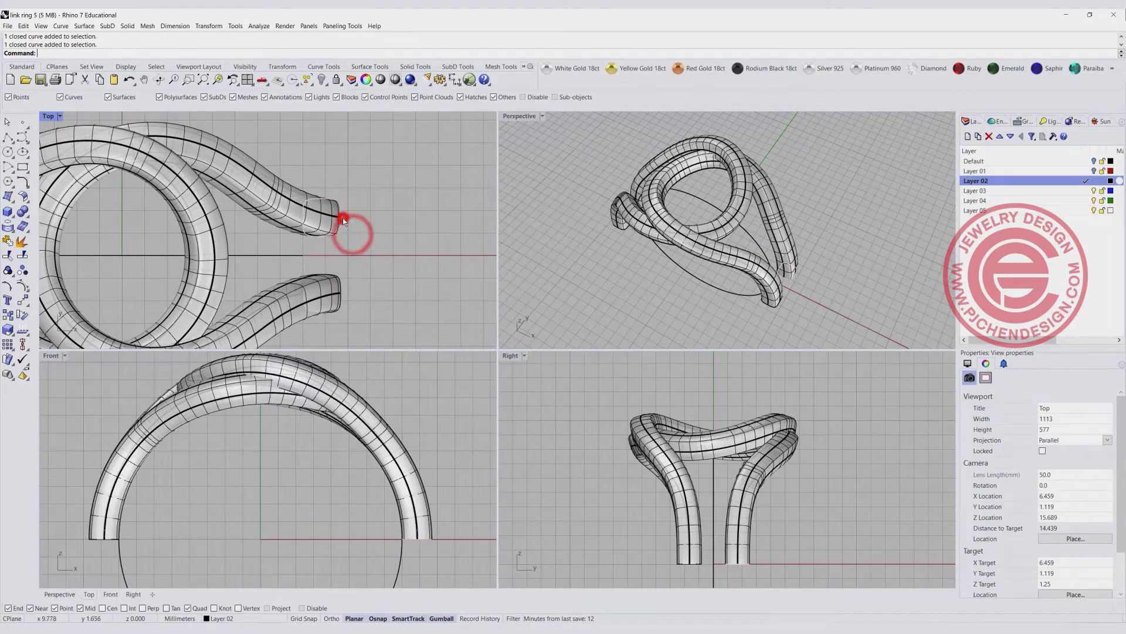
- Scale the upper cross-section curve at the band's +X end from its inner side midpoint to a width of 1.8 mm
left_click(343, 217)
left_click(368, 244)
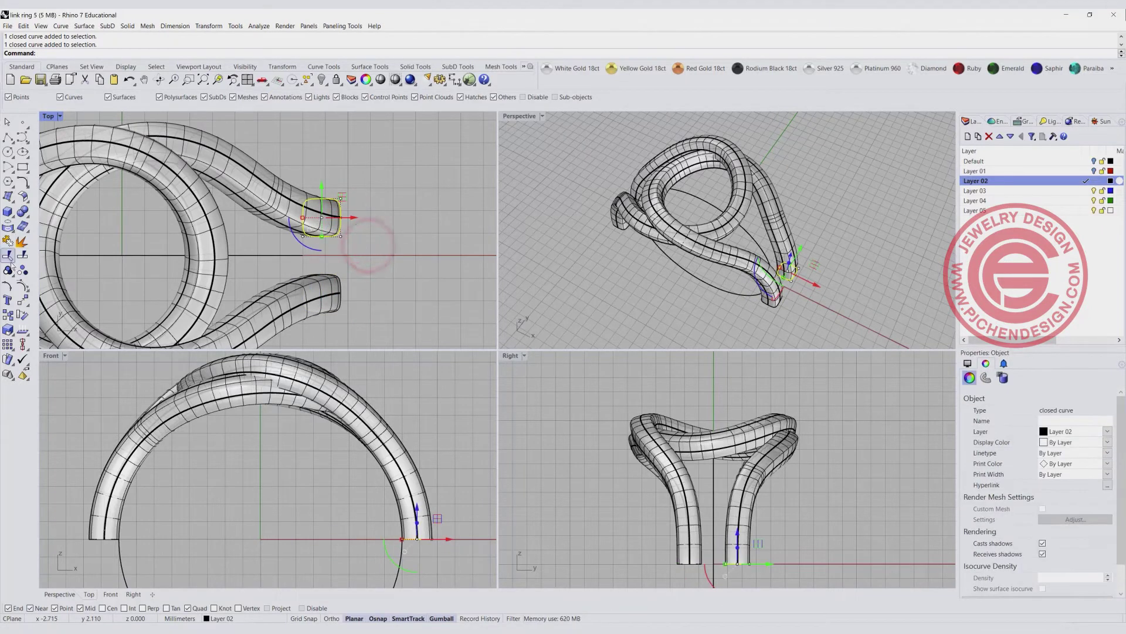
left_click(9, 330)
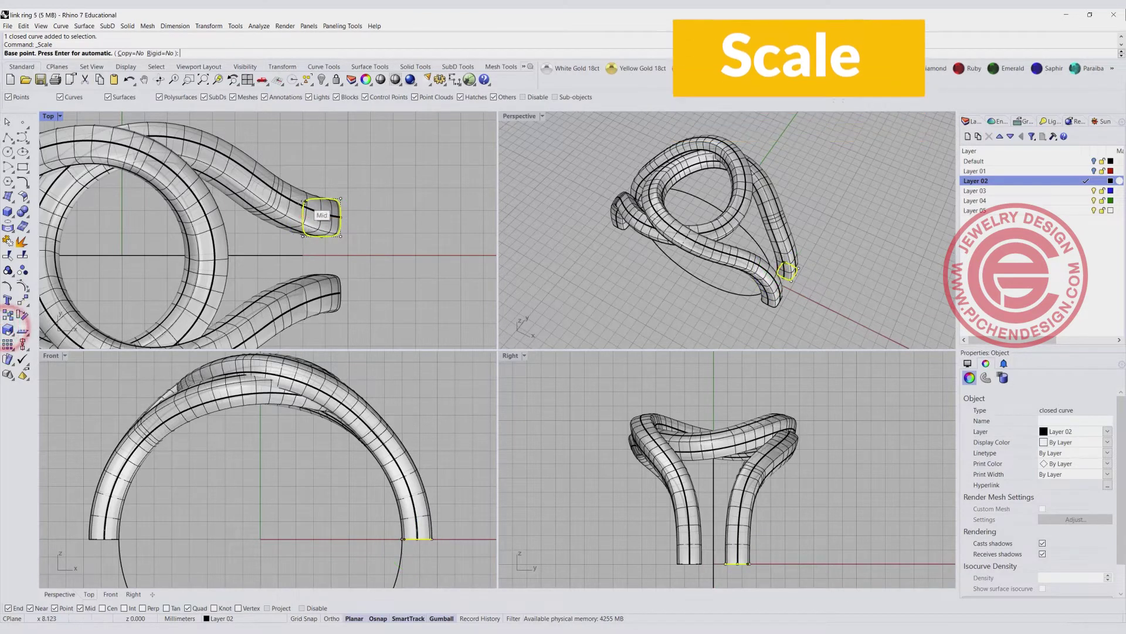
left_click(303, 215)
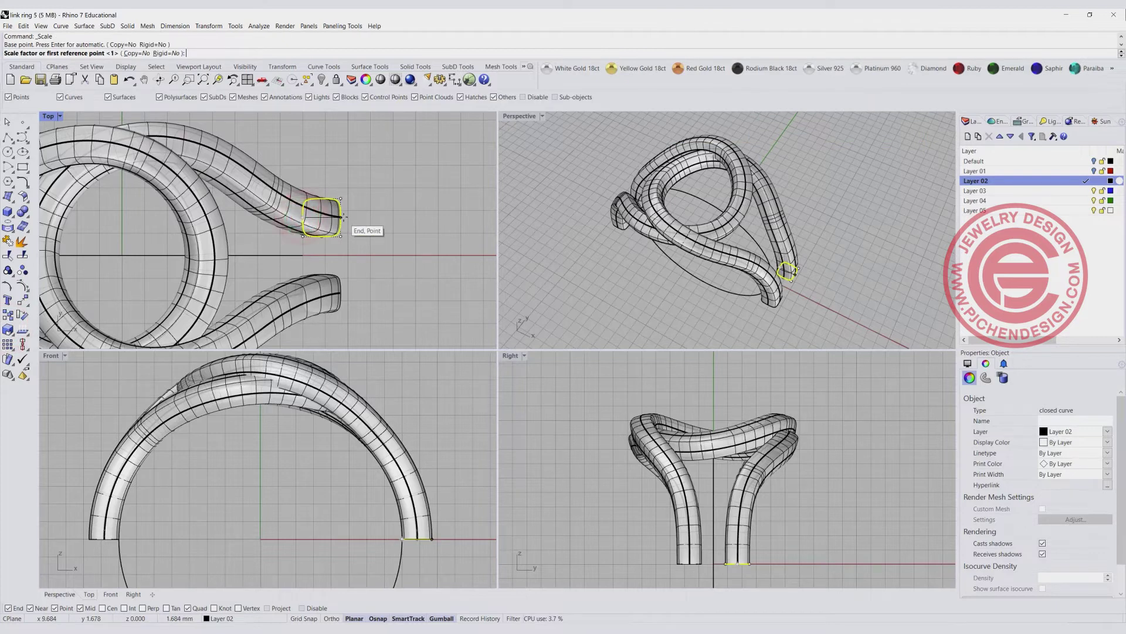
left_click(341, 217)
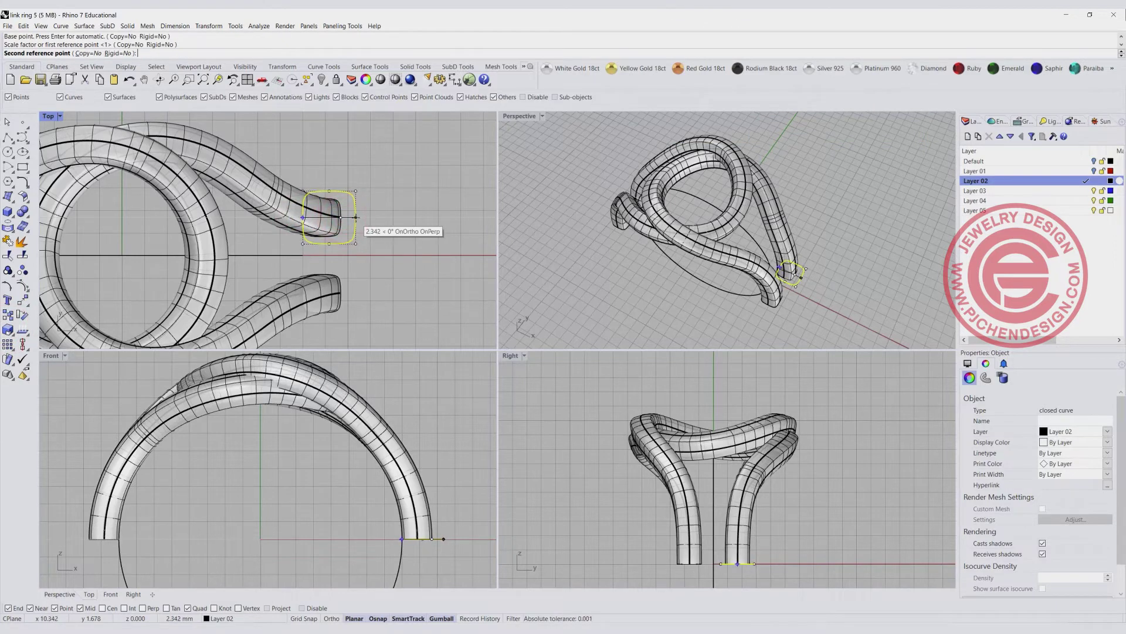
type("1.8")
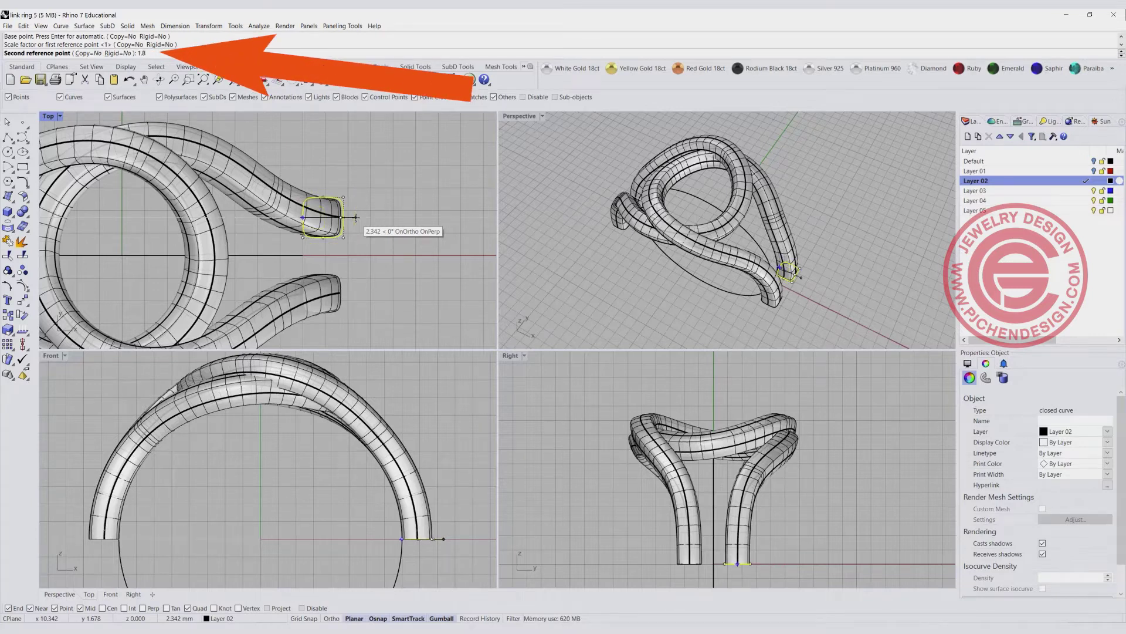
key("Return")
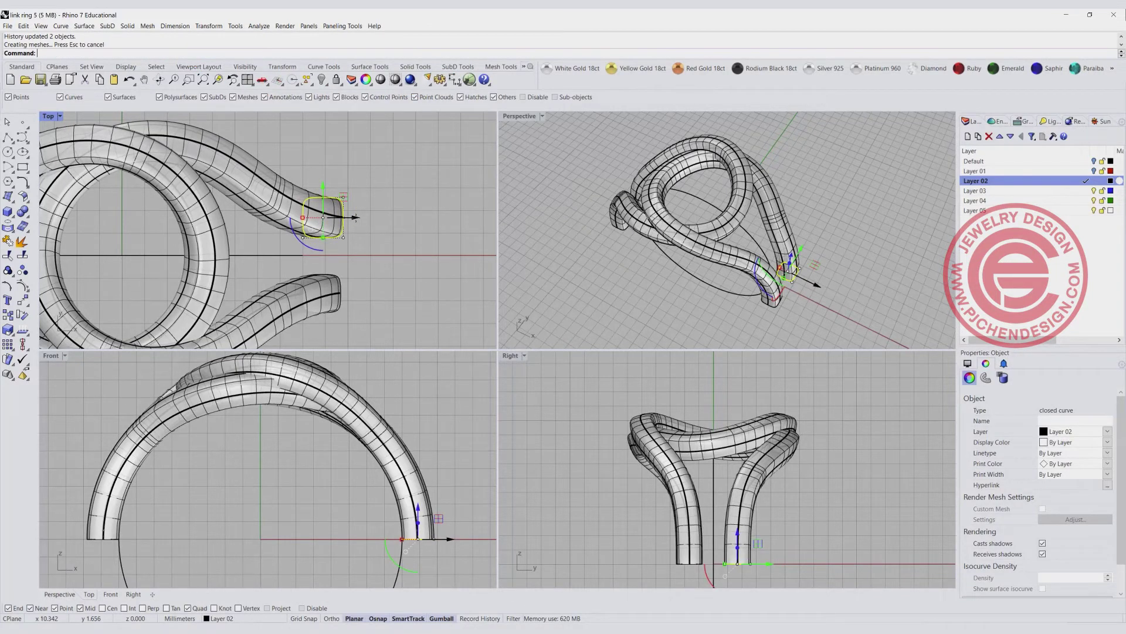
- Scale the lower cross-section curve at the same end from its inner side midpoint to a width of 1.8 mm
left_click(349, 299)
left_click(375, 317)
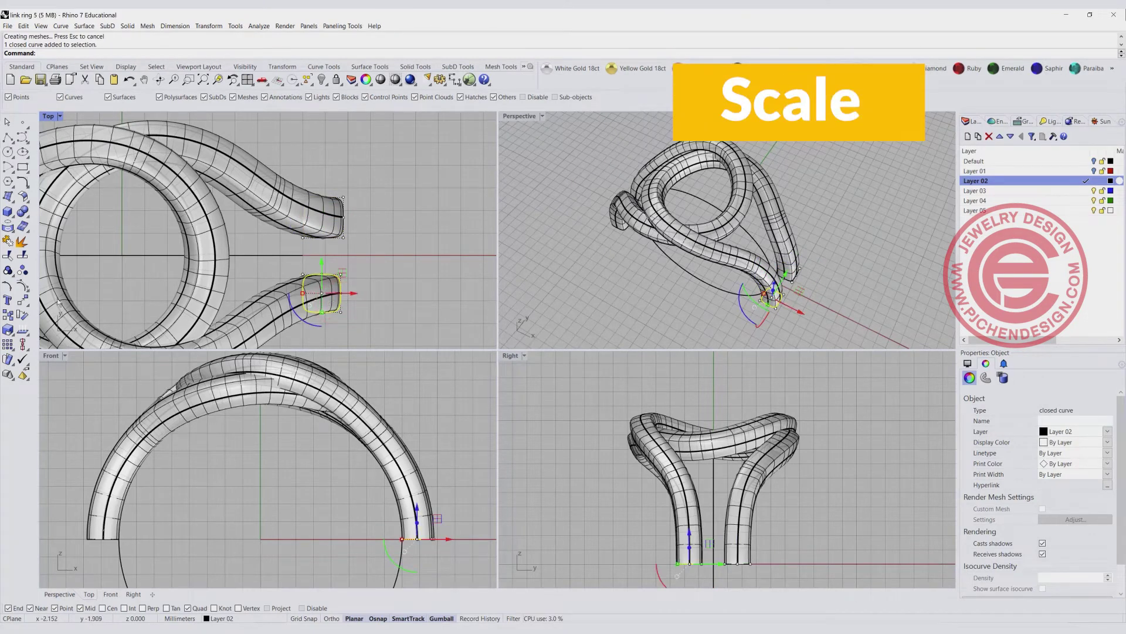
left_click(10, 330)
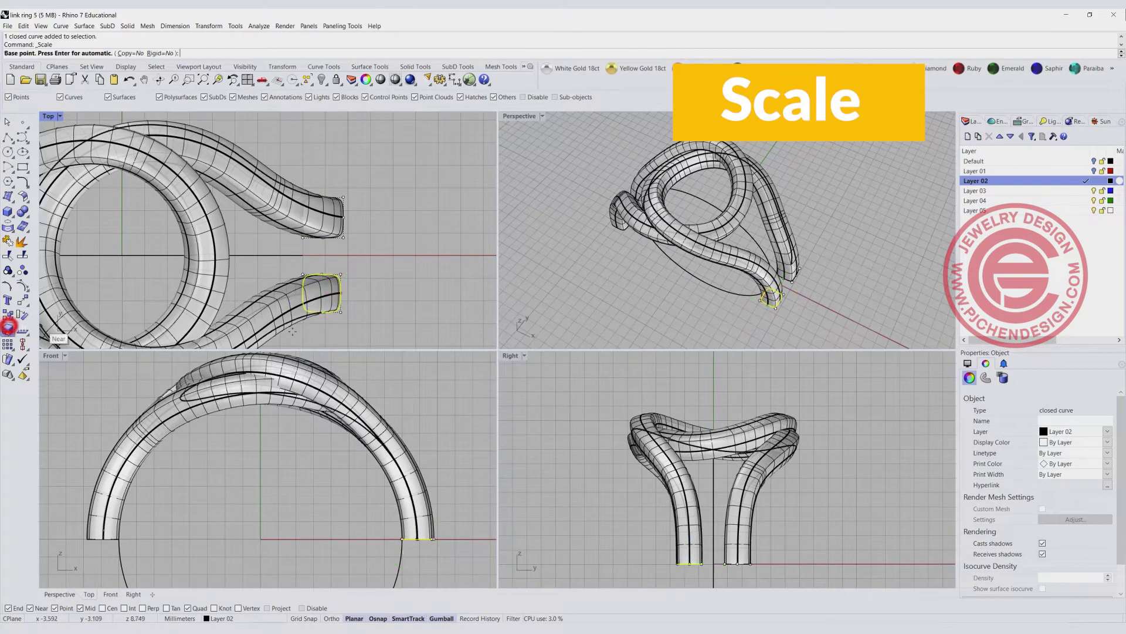
left_click(302, 295)
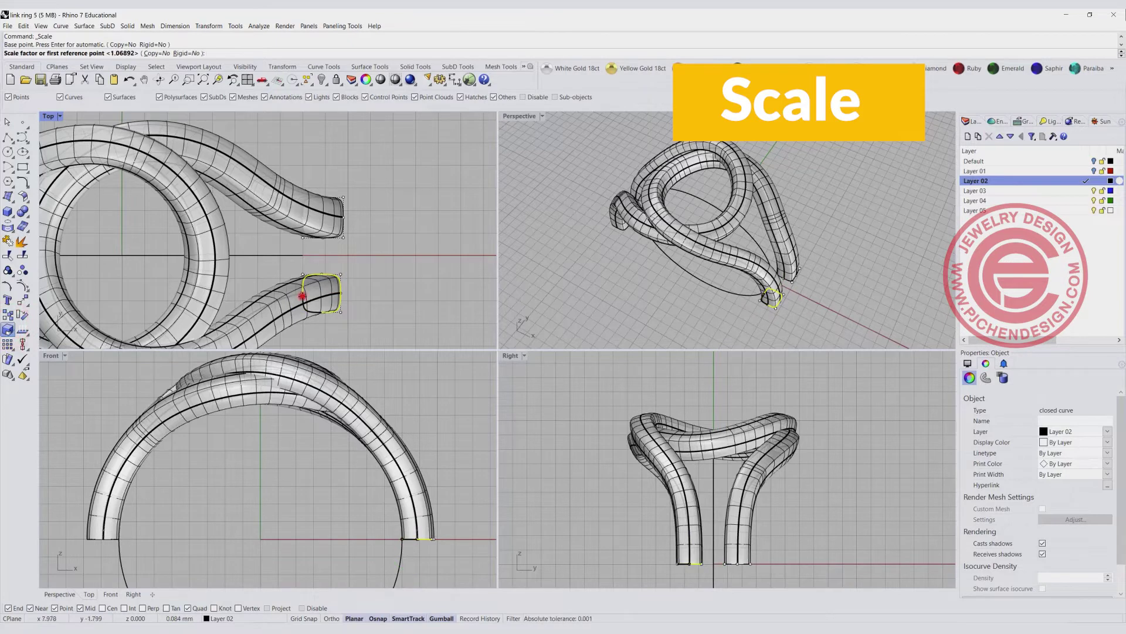
left_click(343, 293)
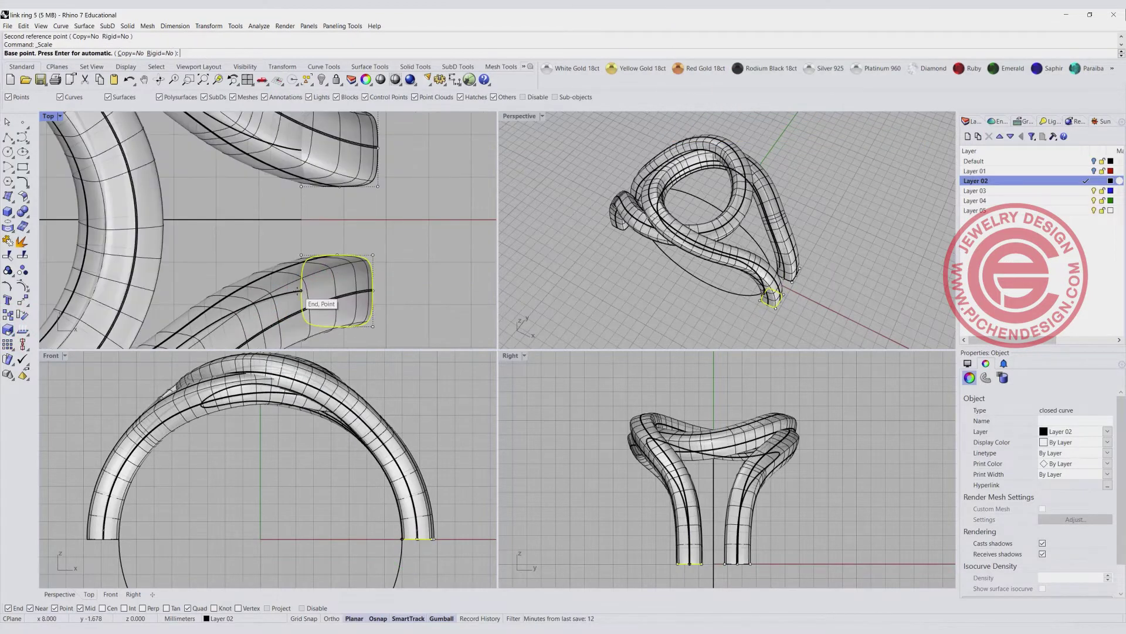
left_click(302, 292)
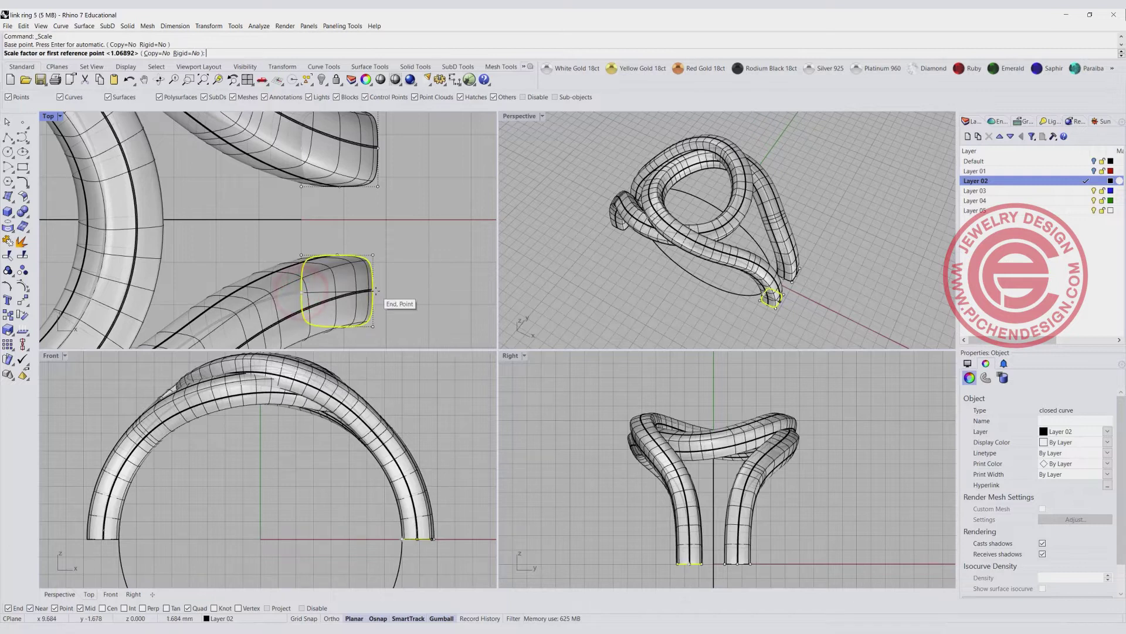
left_click(374, 290)
type("1.8")
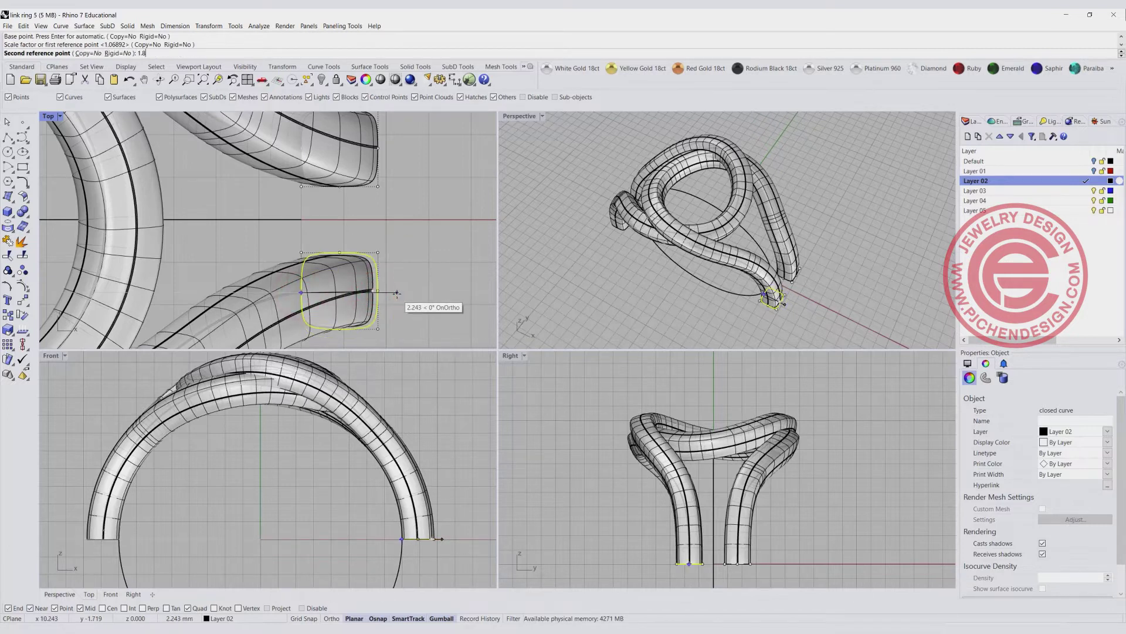
key("Return")
- Move the lower cross-section curve 0.3 mm along Y toward the X axis in the Top view
scroll(422, 163, "down", 5)
left_click(420, 164)
left_click(409, 202)
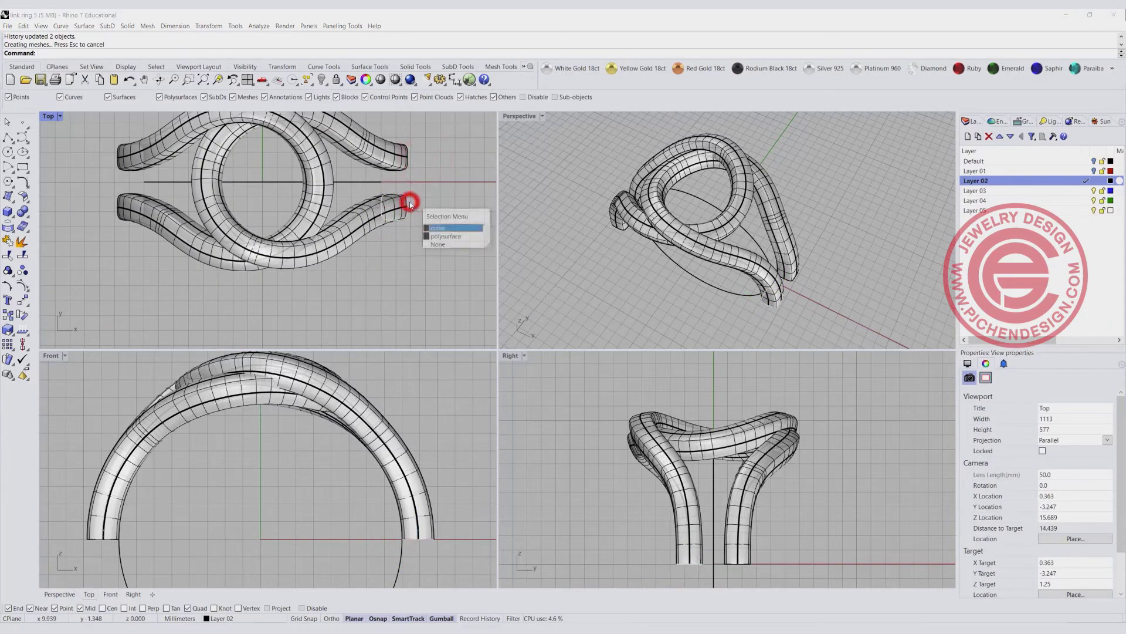
left_click(444, 229)
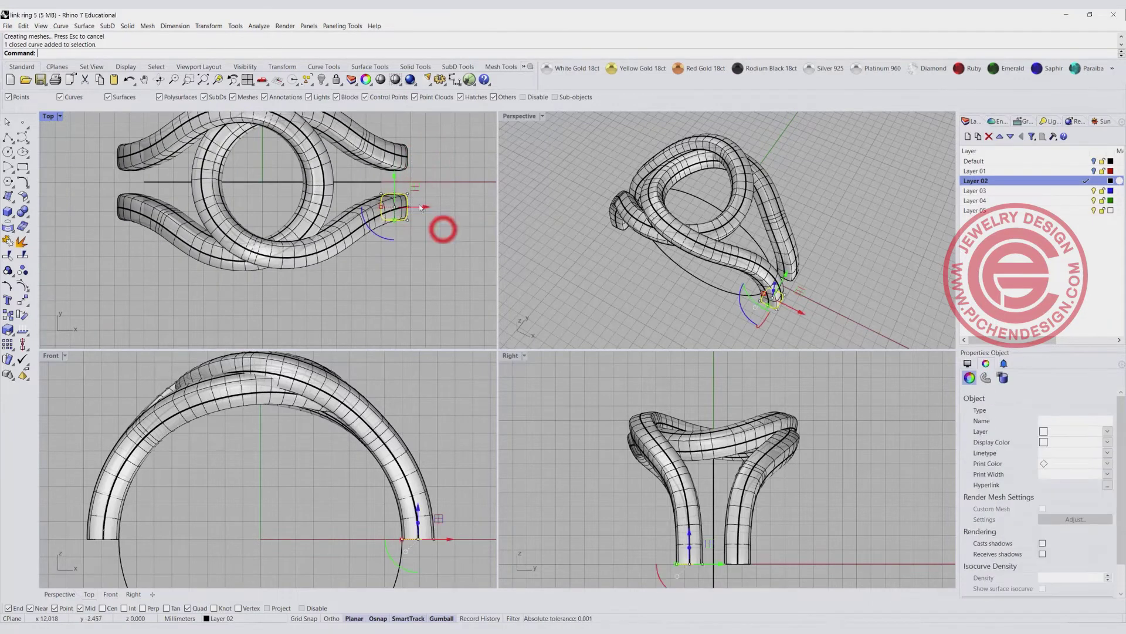
left_click(394, 175)
type("0.5")
key("Return")
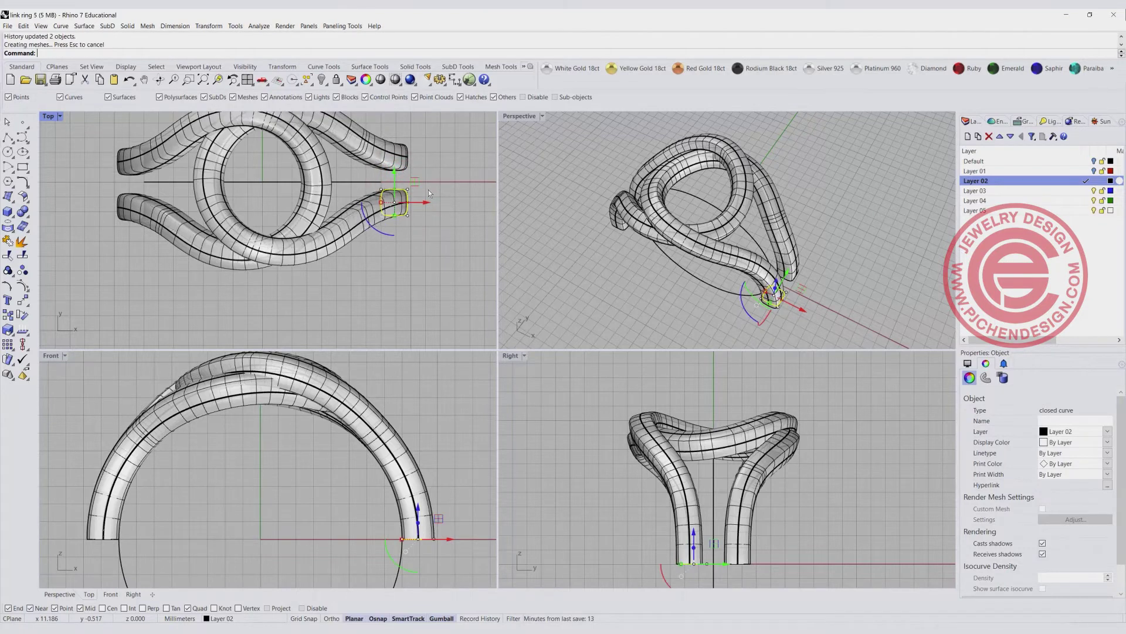
- Move the upper cross-section curve -0.3 mm along Y toward the X axis in the Top view
left_click(409, 156)
left_click(405, 153)
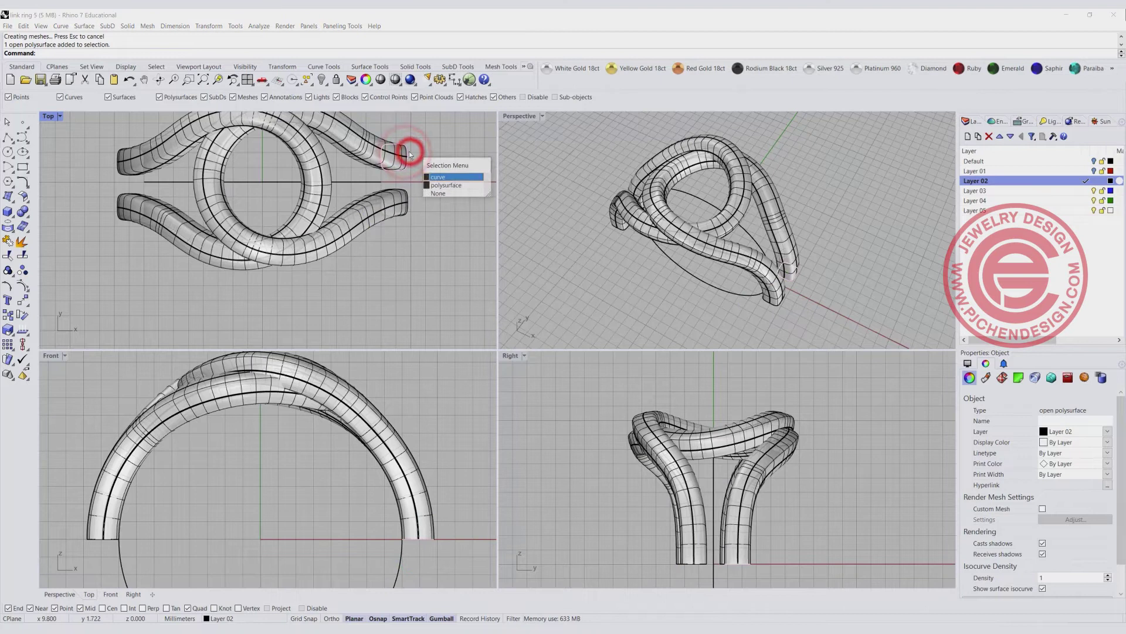
left_click(437, 178)
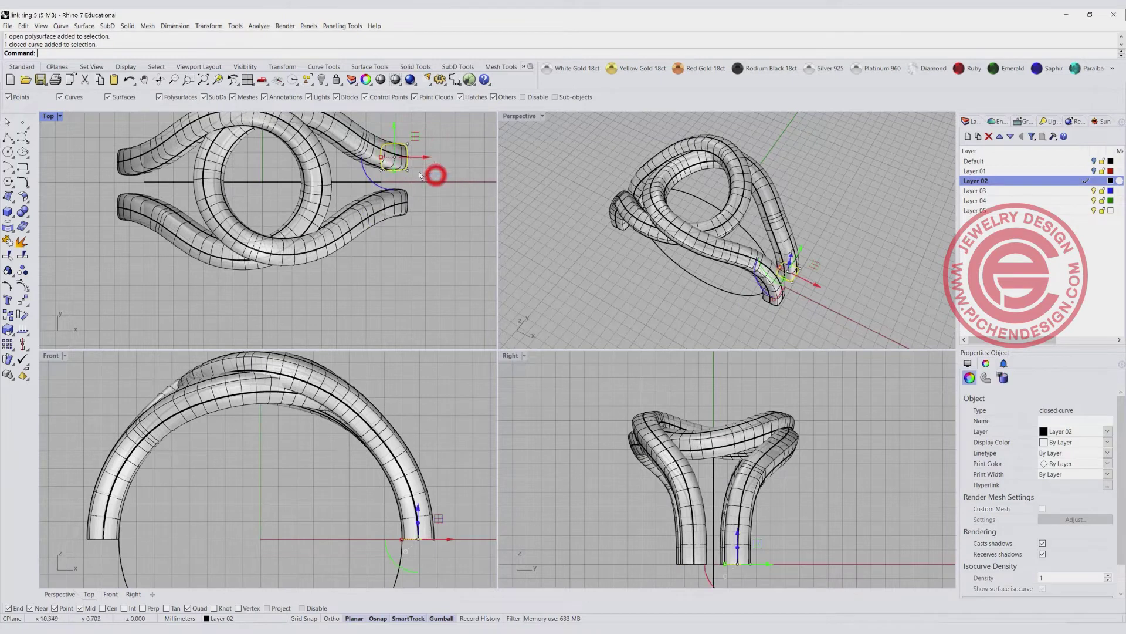
left_click(396, 124)
type("-0.3")
key("Return")
right_click_drag(637, 261, 624, 287)
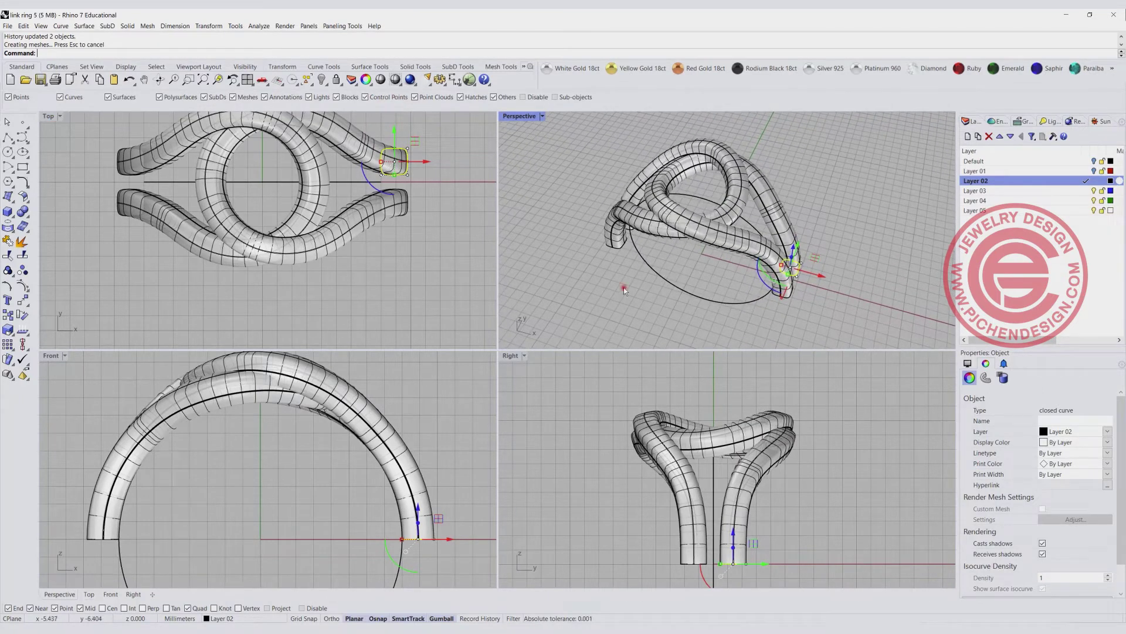
left_click(623, 288)
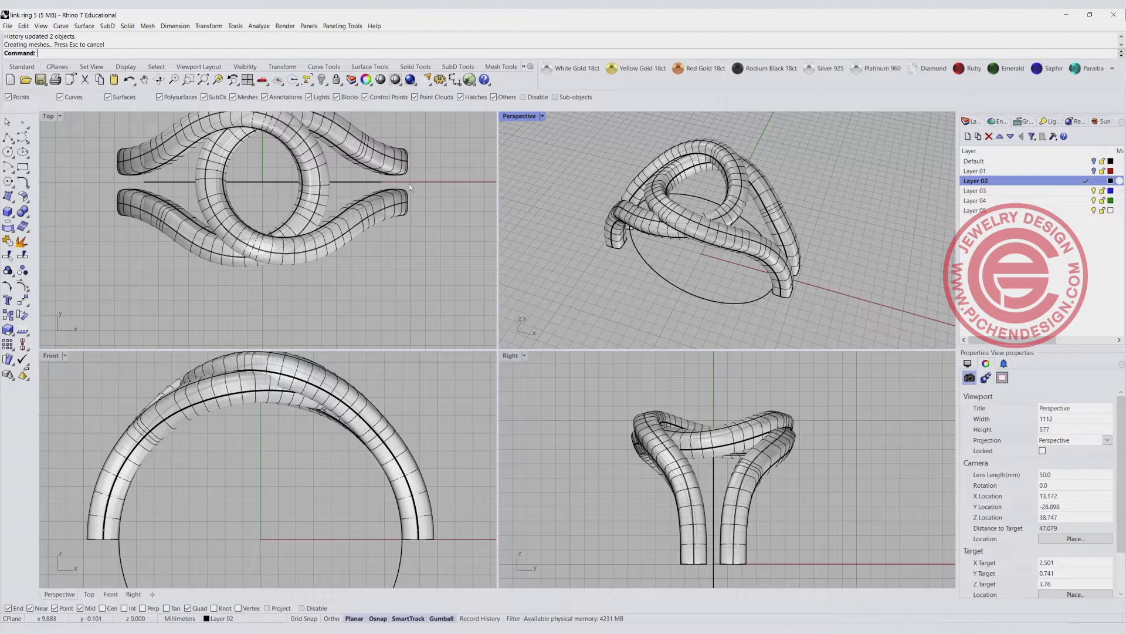
- Mirror copies of both cross-section curves across the Y axis, starting the mirror plane at the origin 0
scroll(410, 185, "up", 3)
scroll(412, 241, "down", 3)
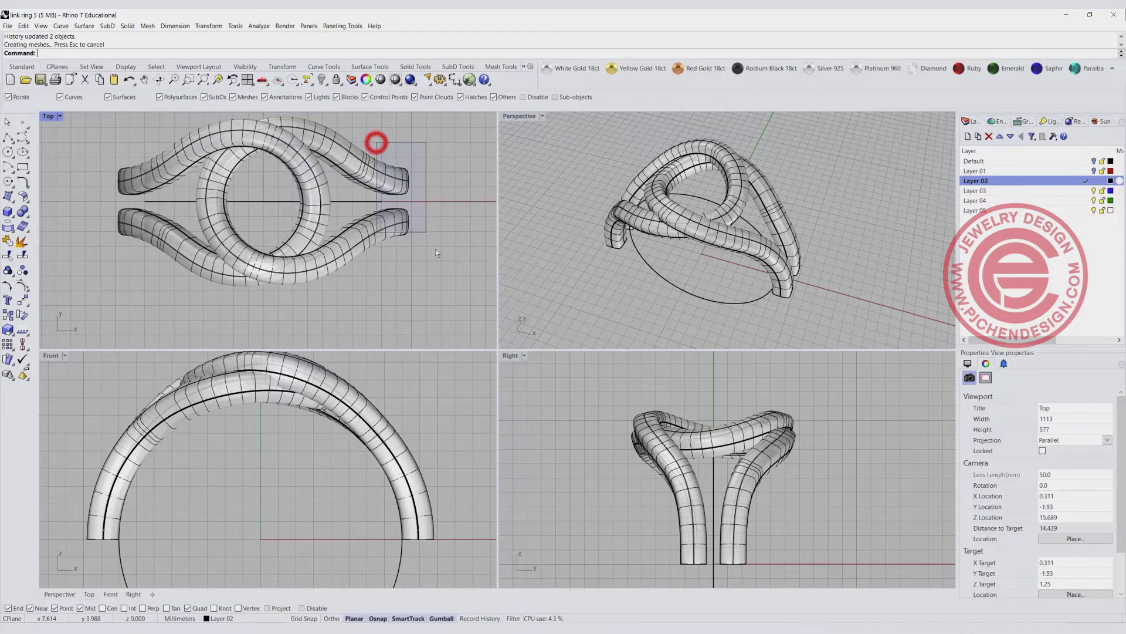
left_click_drag(435, 251, 435, 246)
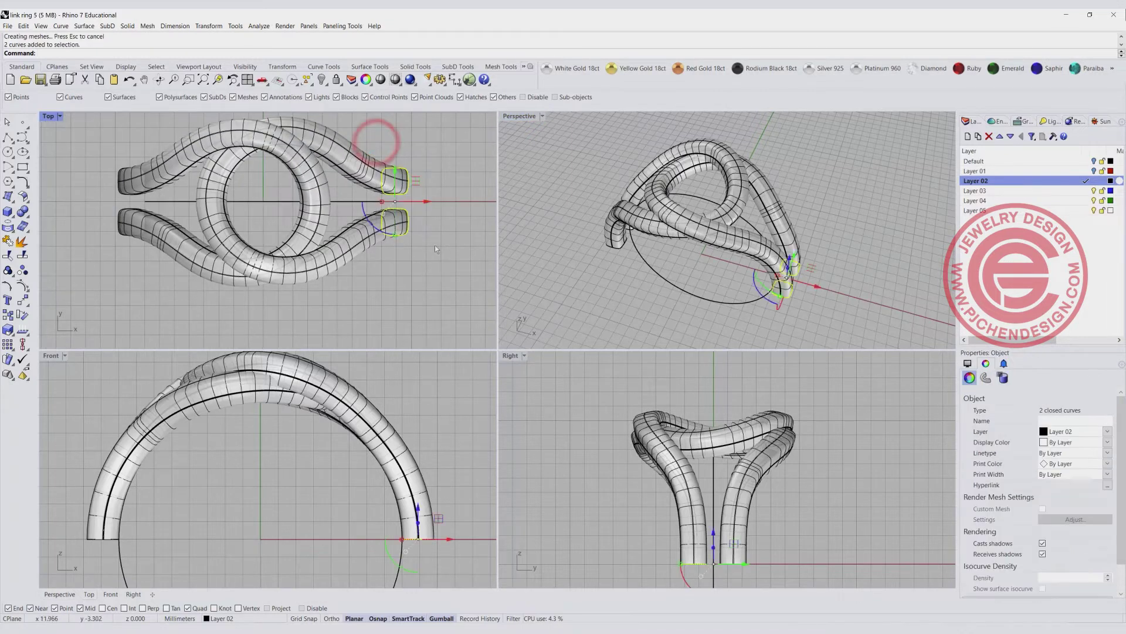
left_click(24, 303)
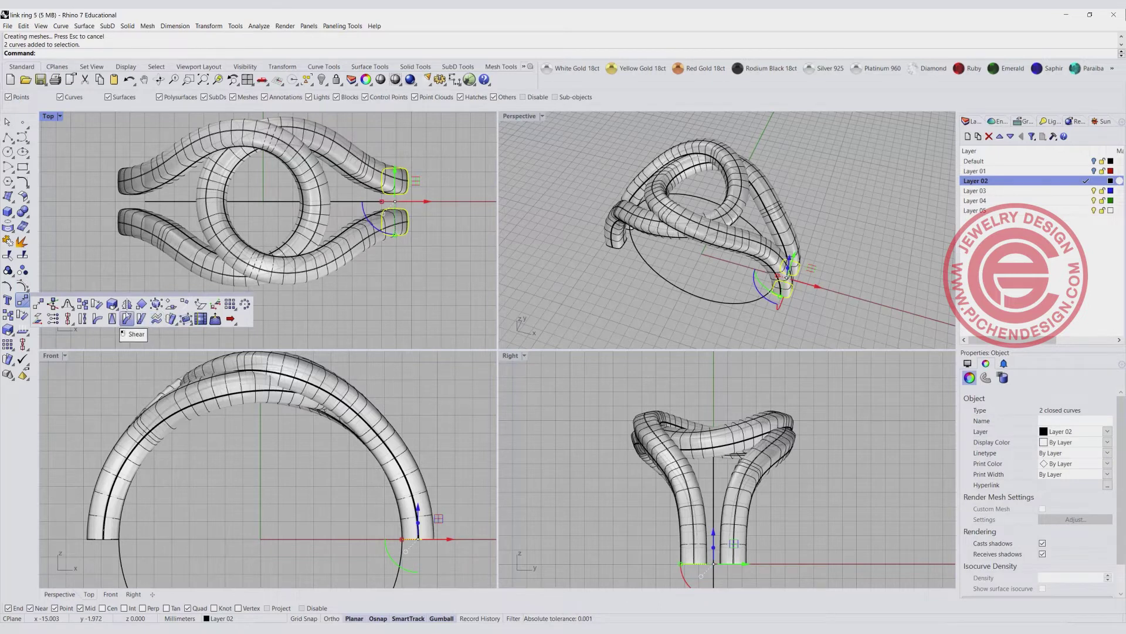
left_click(126, 303)
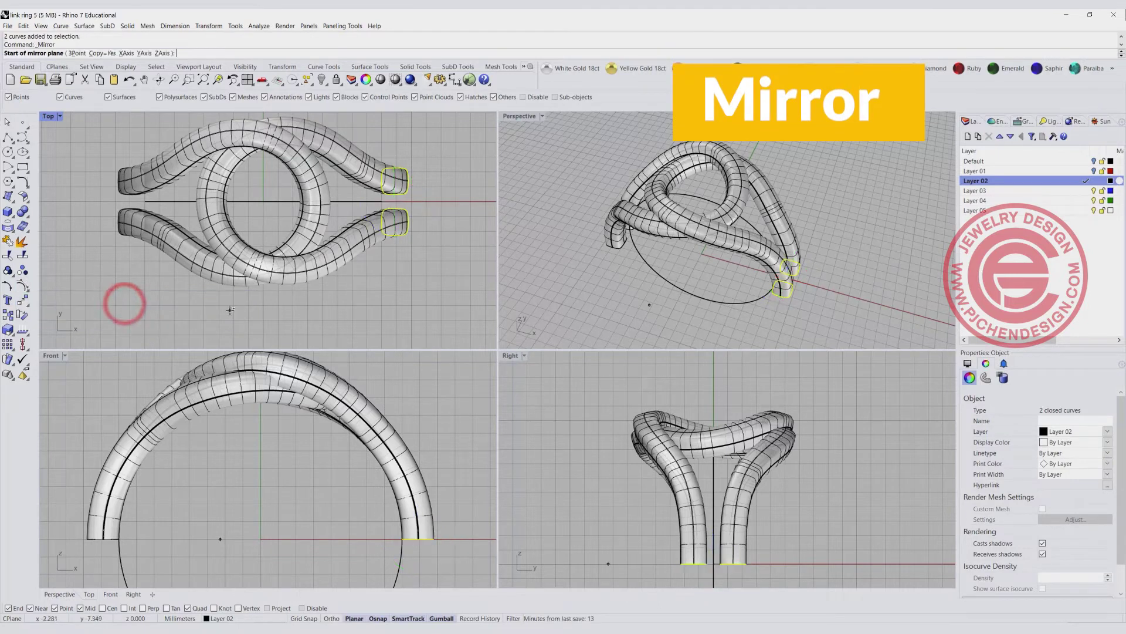
type("0")
key("Return")
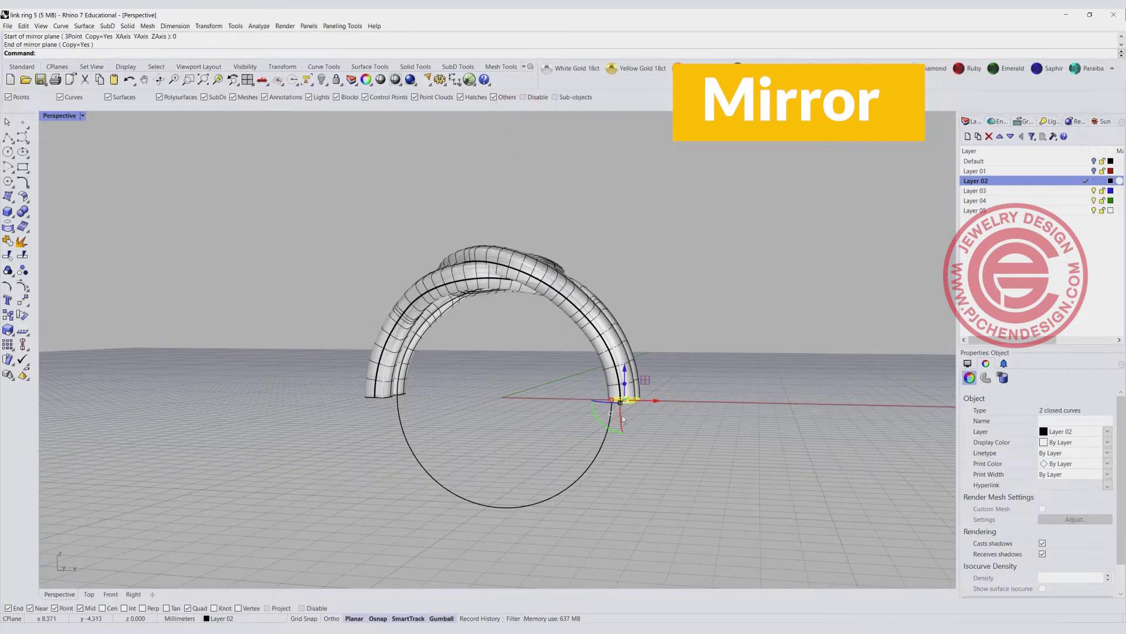
- Set the display color of all four cross-section curves at the band ends to Red
left_click_drag(297, 375, 713, 453)
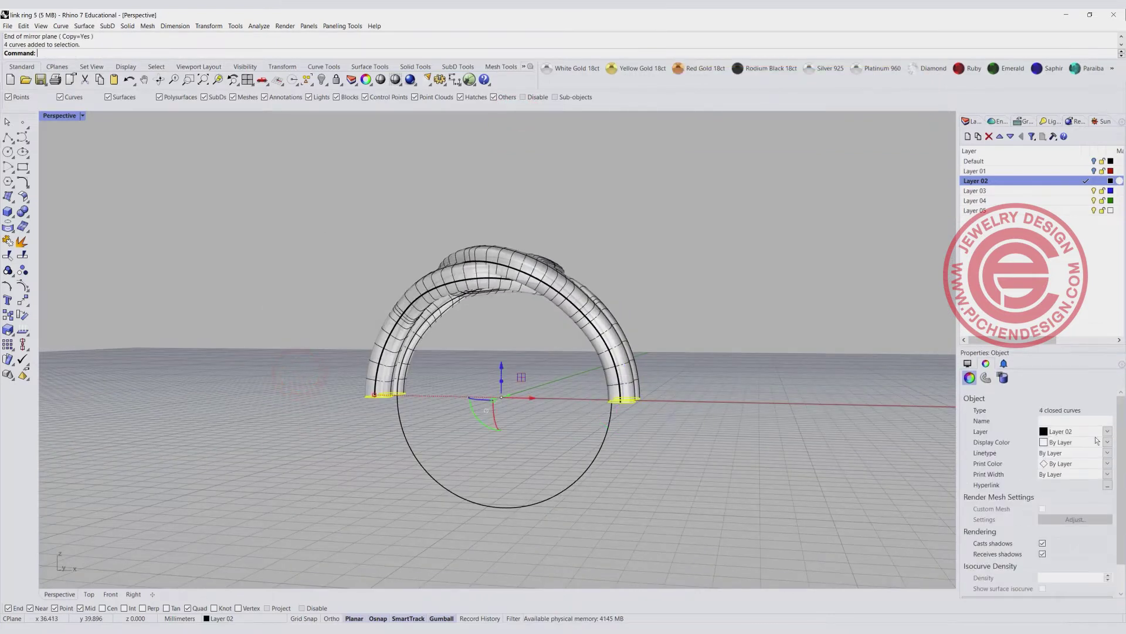
left_click(1108, 443)
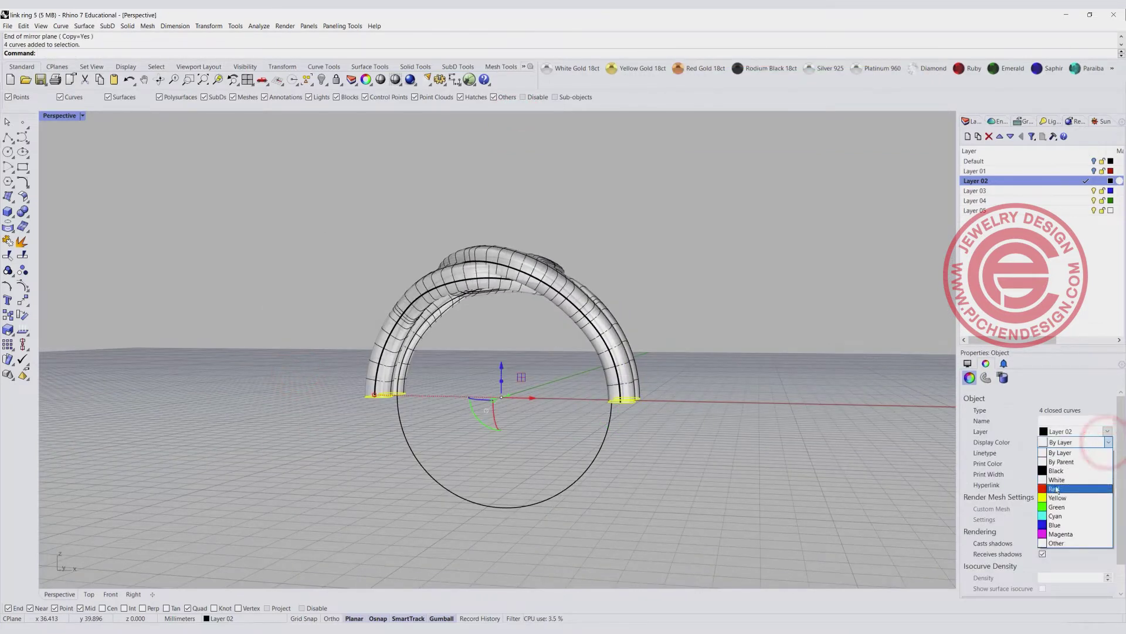
left_click(1056, 485)
left_click(820, 382)
- Sweep the red section curves on the -Y side along the lower part of the finger circle with Sweep 1 Rail, keeping the default seam
right_click_drag(748, 307, 640, 373)
scroll(640, 394, "down", 4)
scroll(569, 329, "up", 4)
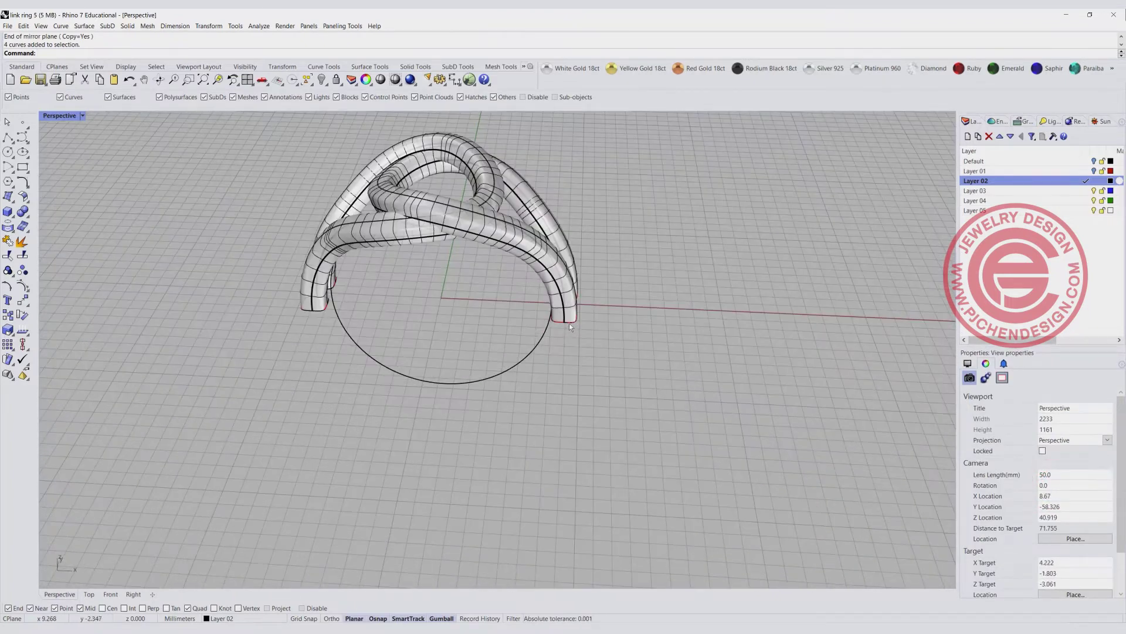
right_click_drag(493, 383, 463, 373)
left_click(84, 26)
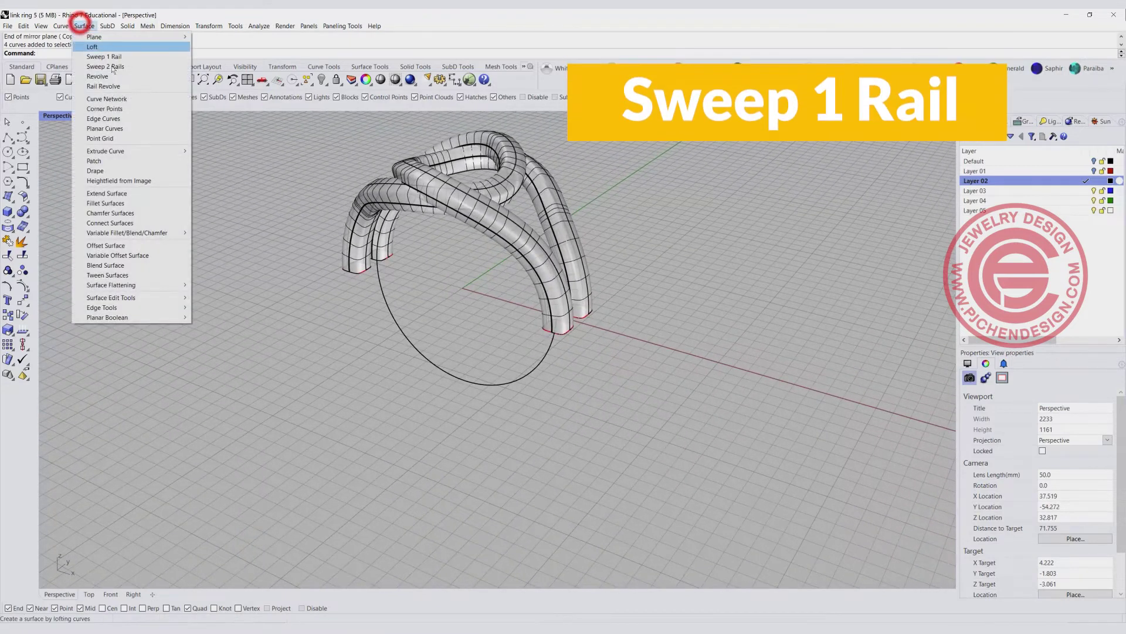
left_click(119, 55)
scroll(535, 354, "up", 2)
left_click(552, 349)
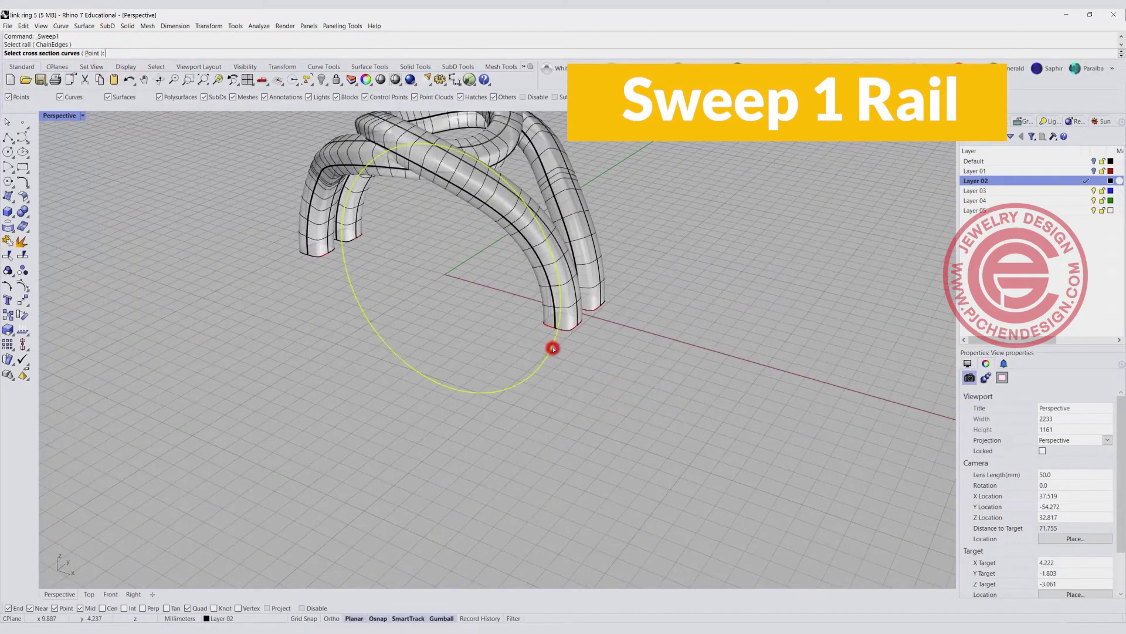
left_click(569, 330)
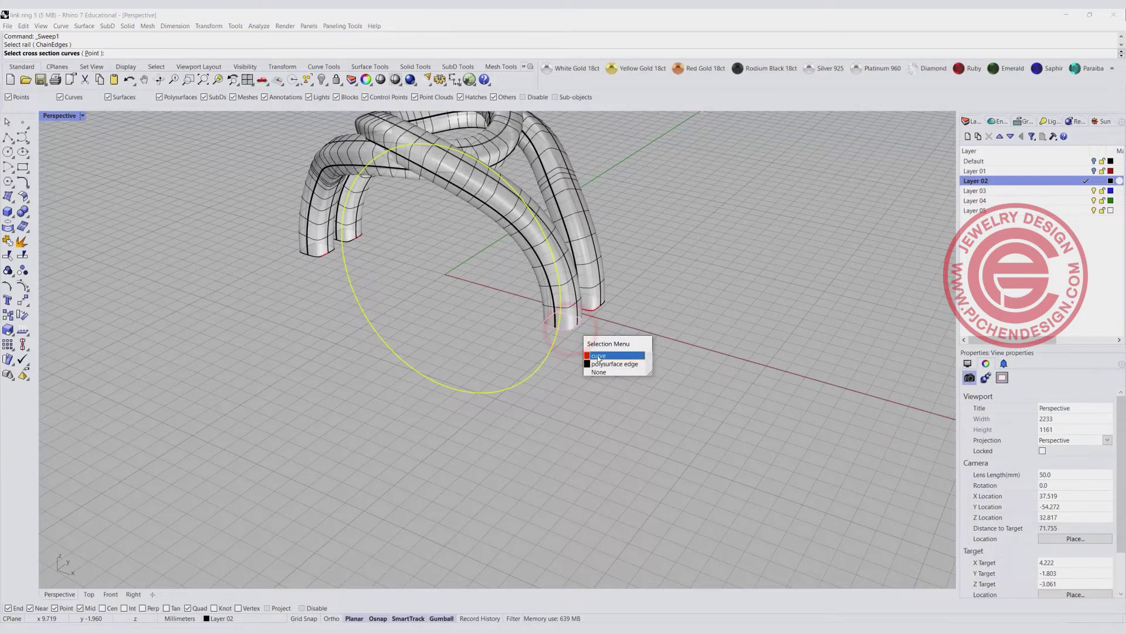
left_click(598, 356)
left_click(303, 254)
left_click(328, 281)
key("Return")
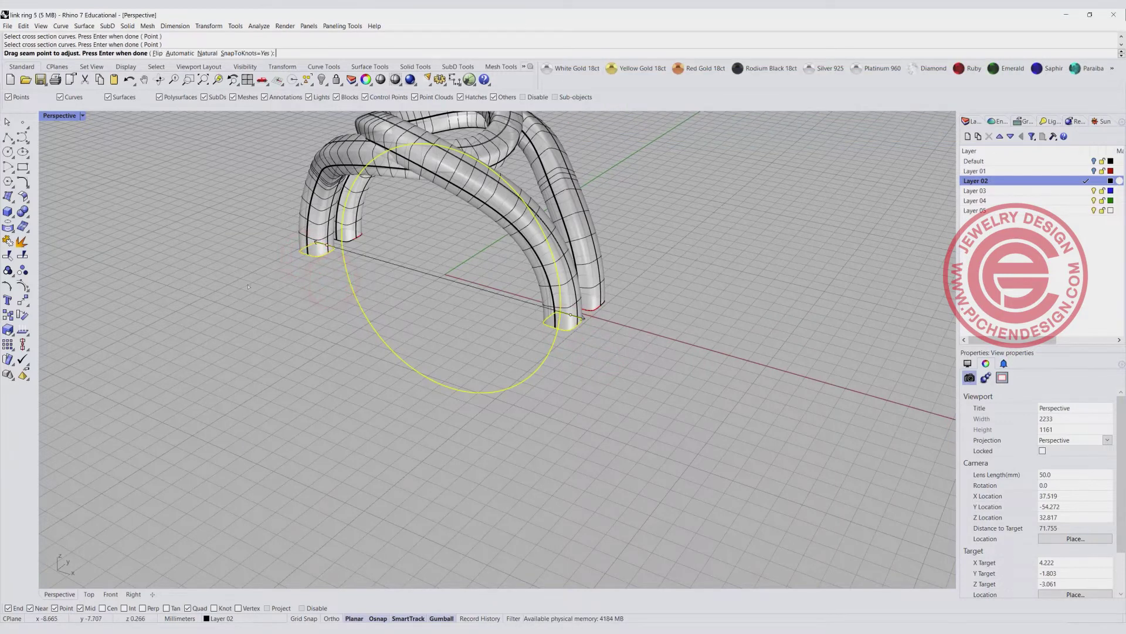
key("Return")
key("Return")
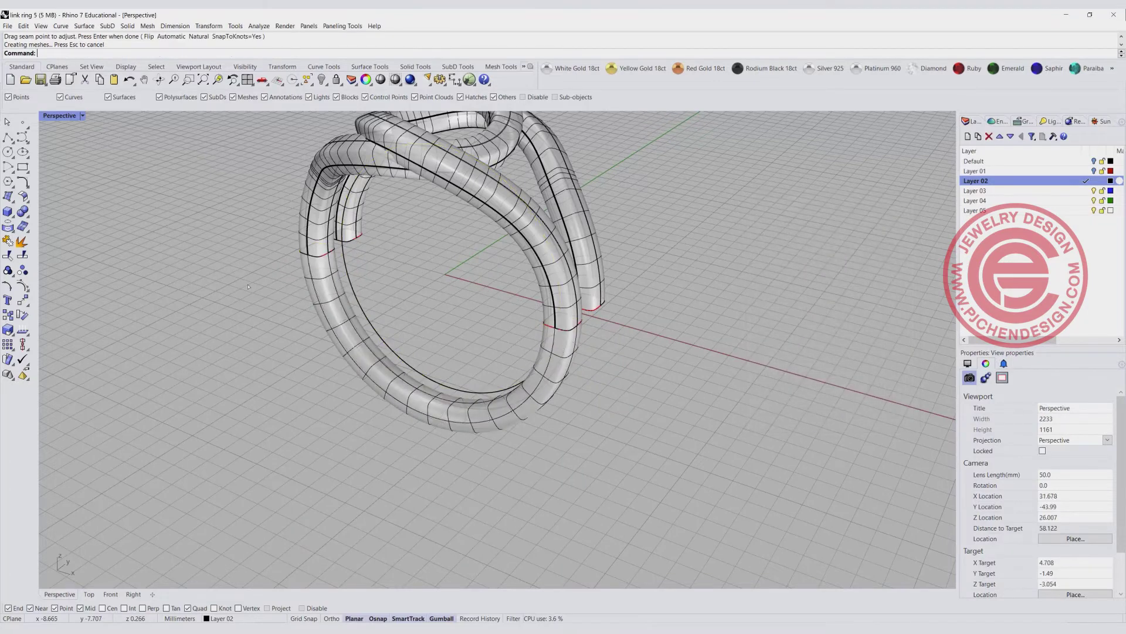
- Sweep the red section curves on the +Y side along the lower part of the finger circle with Sweep 1 Rail, keeping the default seam
right_click_drag(258, 288, 506, 338)
scroll(542, 367, "down", 4)
right_click_drag(546, 370, 491, 314, "shift")
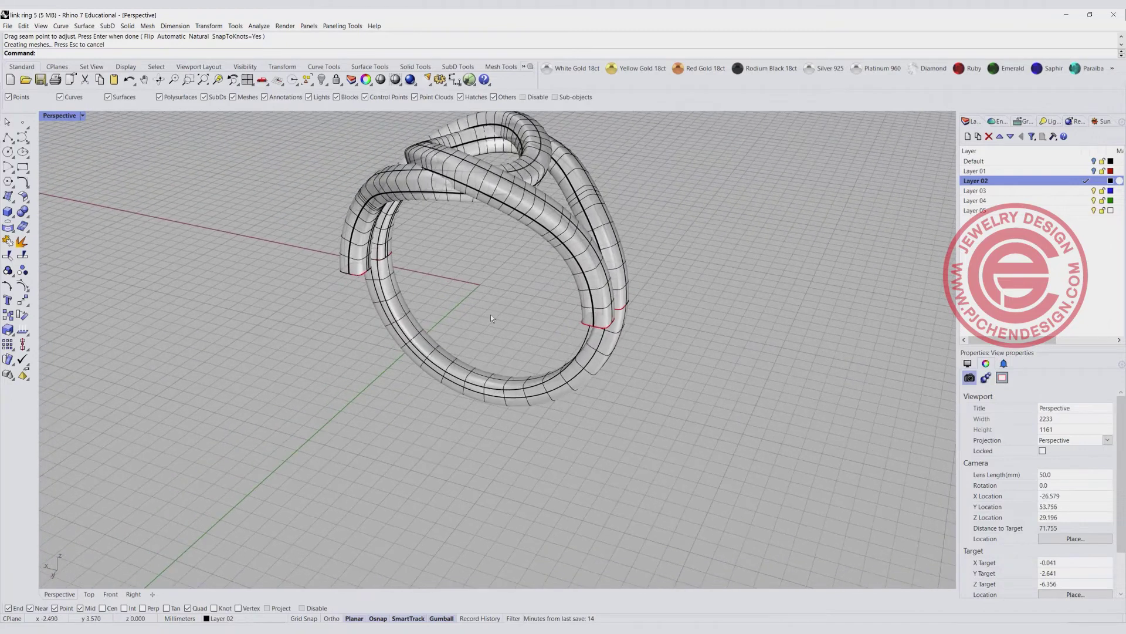
key("Return")
left_click(585, 336)
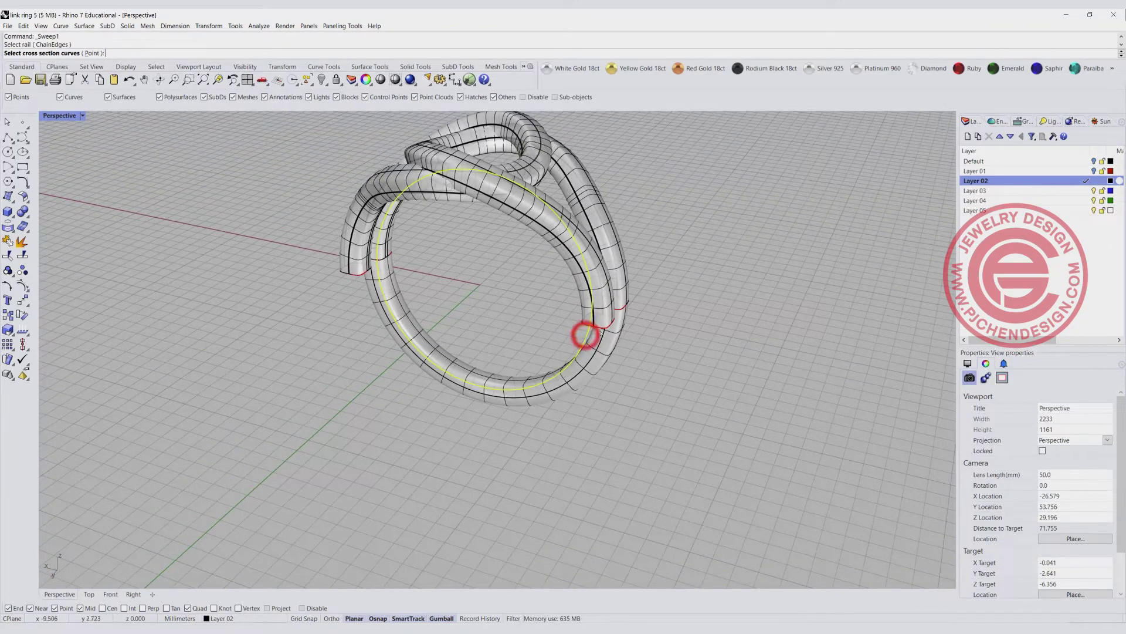
left_click(602, 328)
left_click(635, 355)
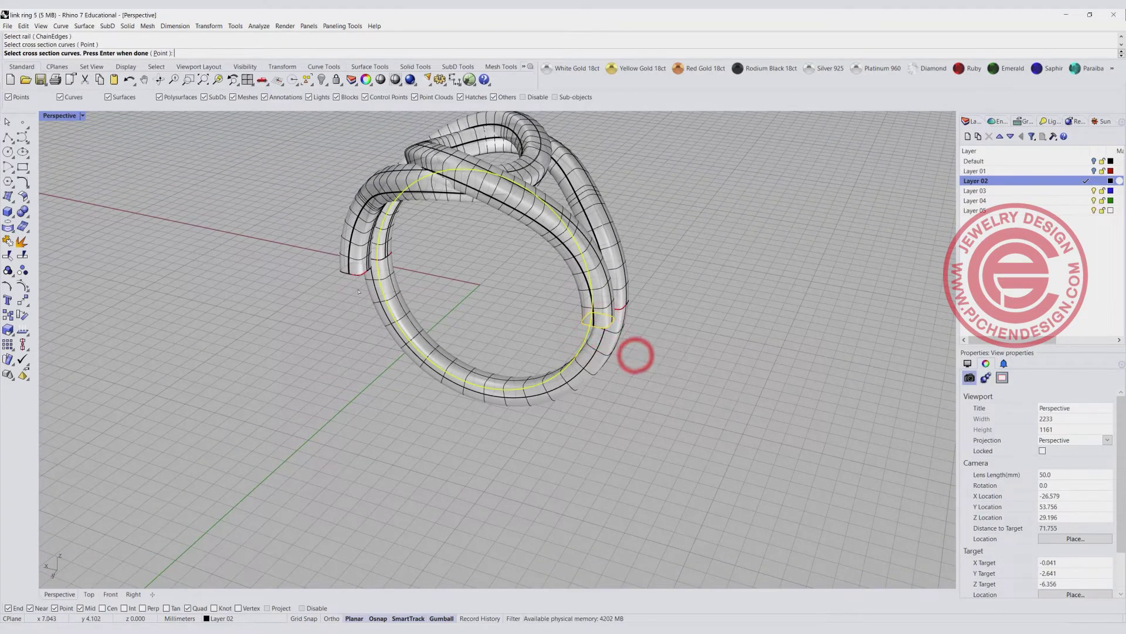
left_click(359, 275)
left_click(384, 296)
key("Return")
key("Return")
key("Return")
- Select both swept lower shank surfaces and hide them
mouse_move(283, 276)
right_mouse_down()
mouse_move(541, 297)
mouse_move(745, 291)
mouse_move(264, 287)
right_mouse_up()
left_click(323, 307, "shift")
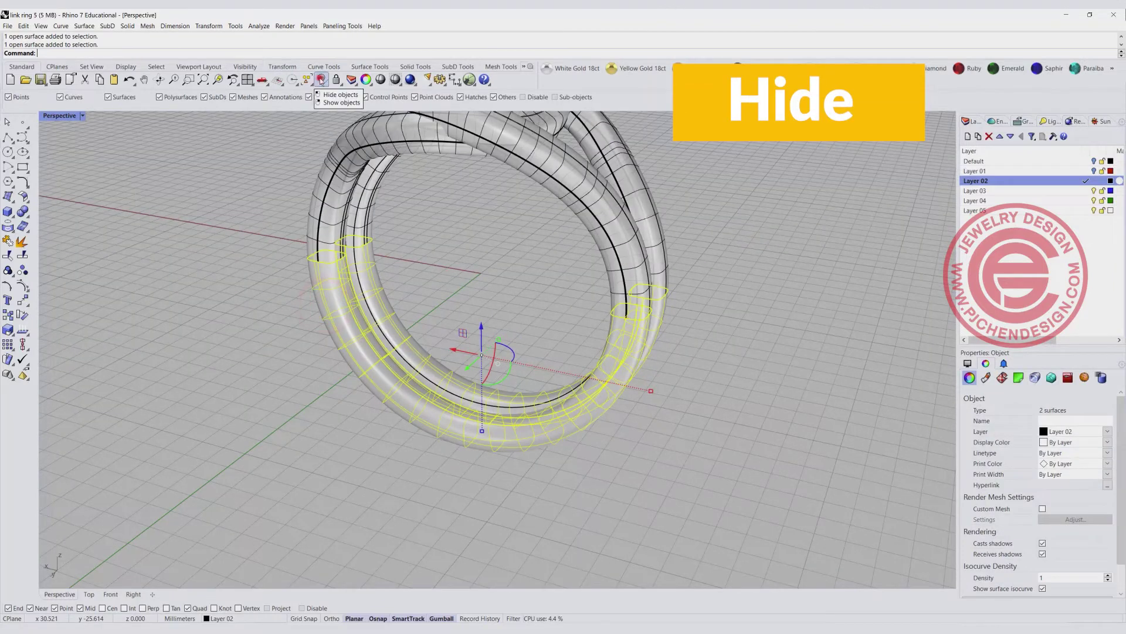
left_click(321, 81)
- Start Sweep 1 Rail along the finger circle with diagonally opposite sections: -Y side at the +X end, +Y side at the -X end
right_click_drag(428, 301, 404, 276)
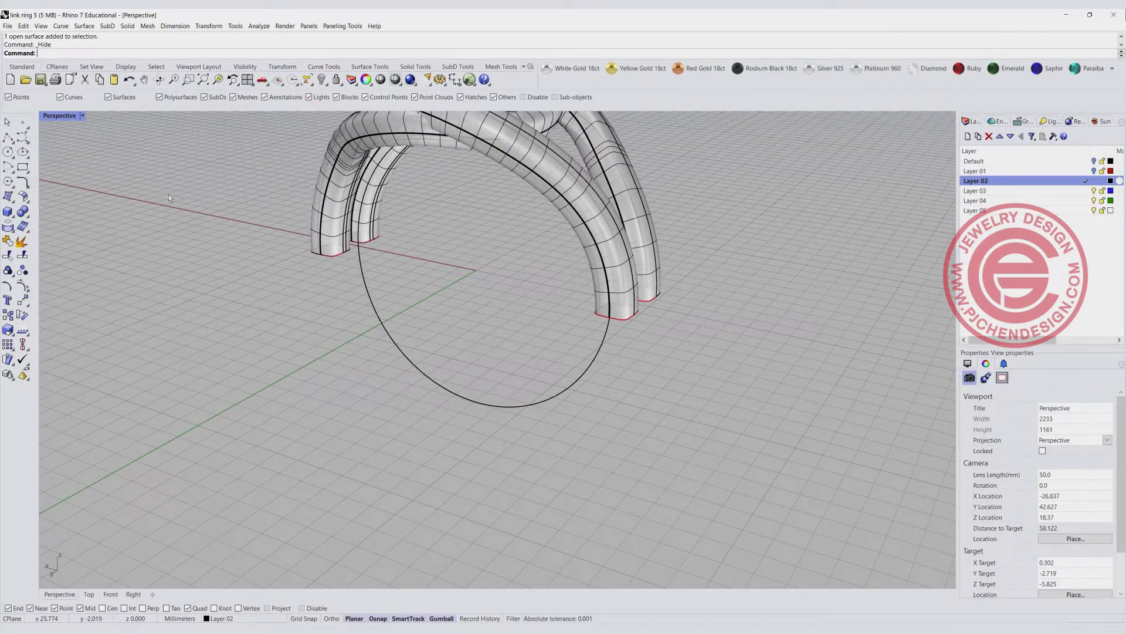
left_click(361, 274)
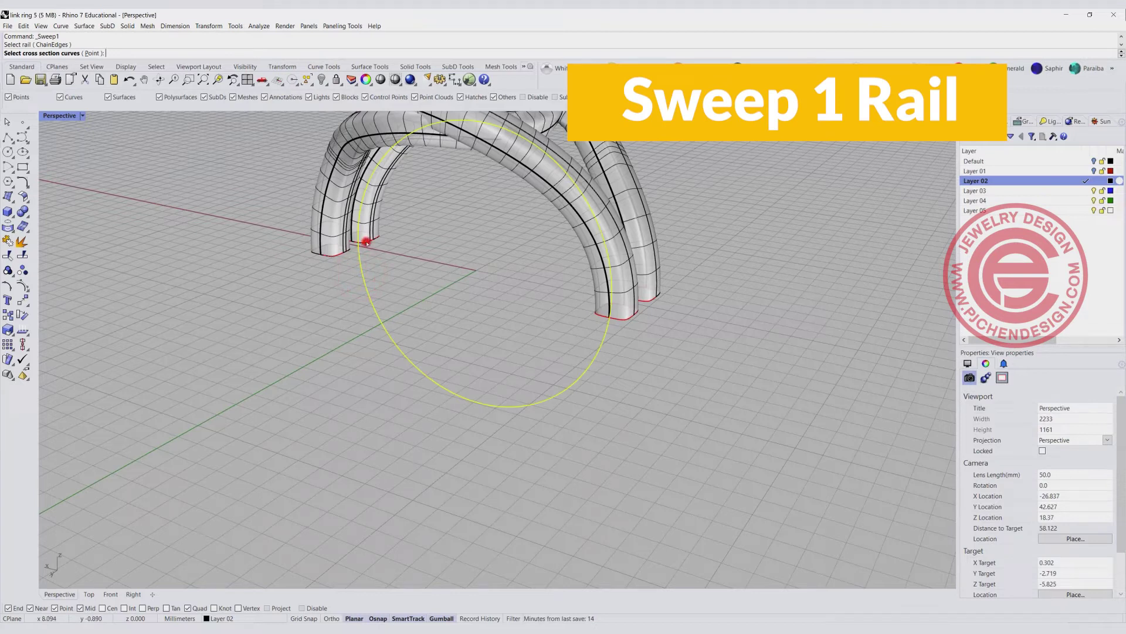
left_click(366, 242)
left_click(400, 268)
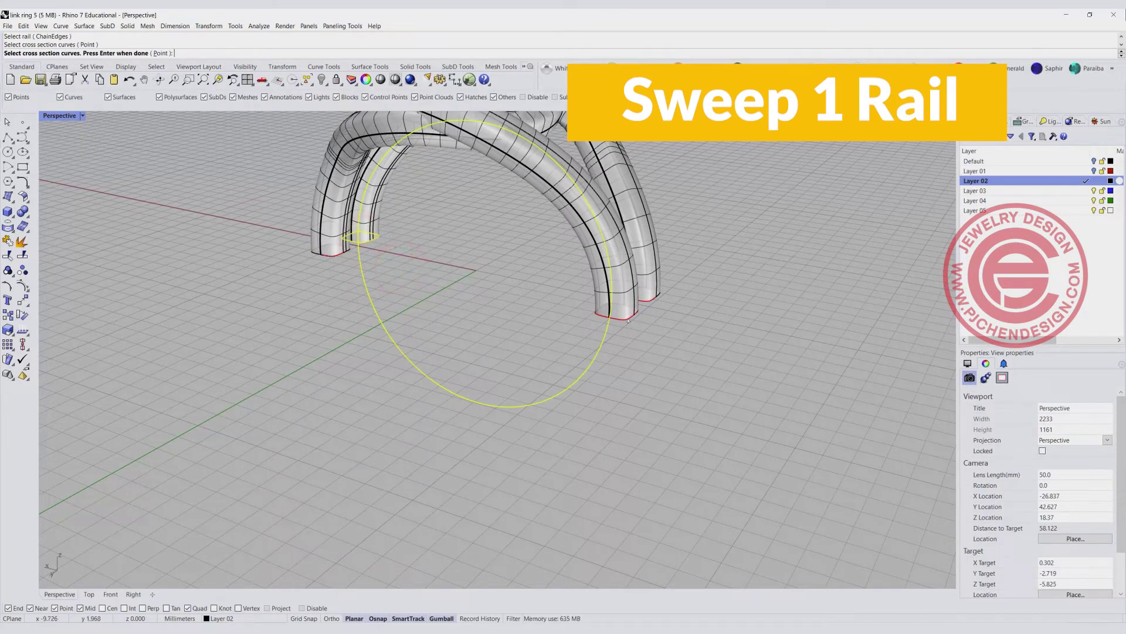
left_click(627, 319)
left_click(648, 346)
key("Return")
- Move both section seam points to the inner side of the band and complete the first diagonal shank sweep with the default options
right_click_drag(655, 351, 437, 311)
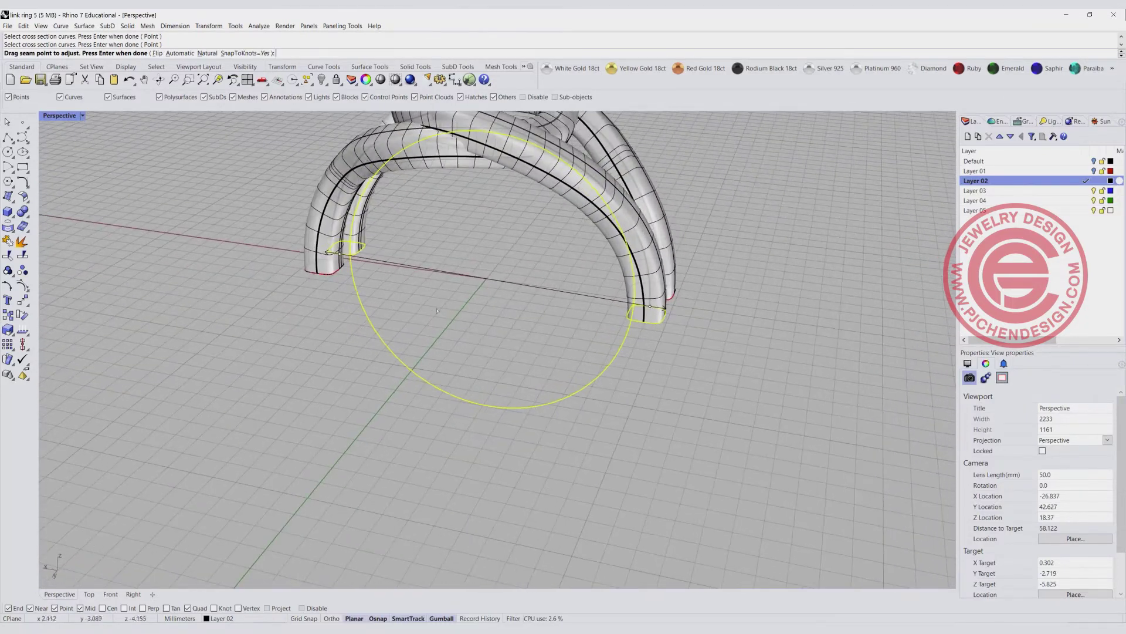
left_click_drag(340, 261, 363, 253)
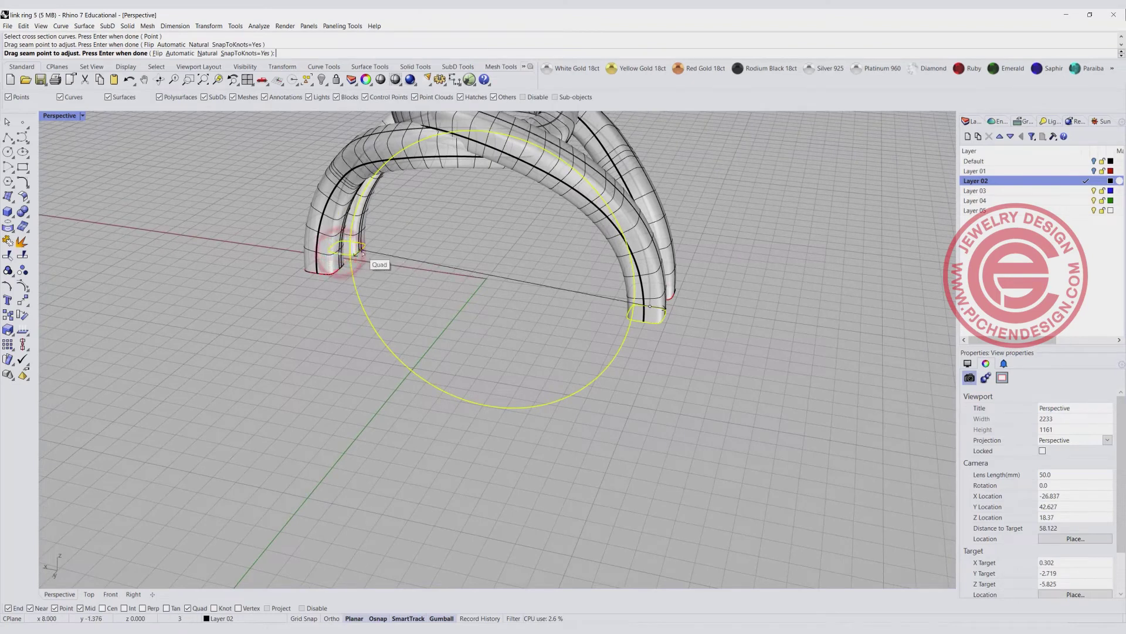
left_click_drag(650, 306, 630, 313)
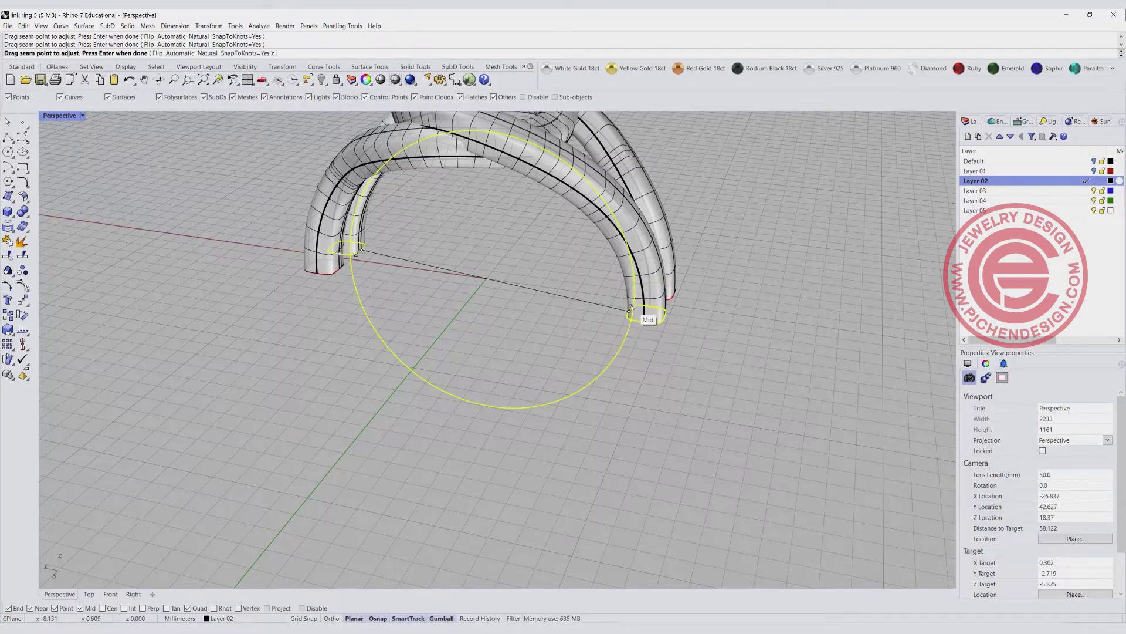
right_click_drag(638, 306, 562, 307, "shift")
scroll(487, 308, "up", 2)
scroll(485, 319, "down", 2)
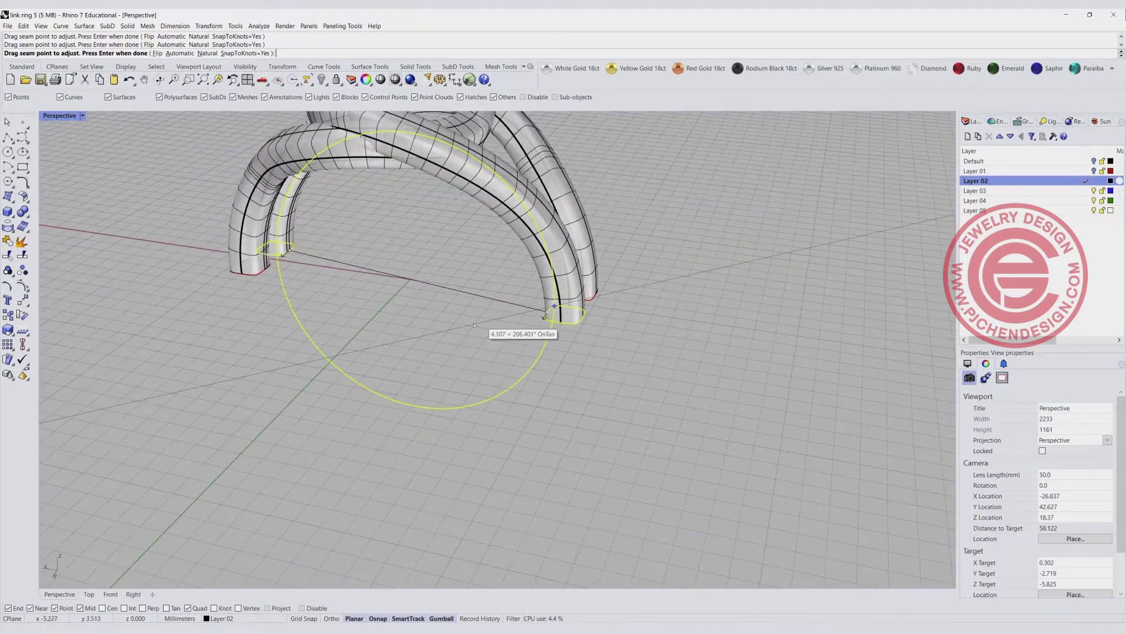
key("Return")
key("Return")
- Start another Sweep 1 Rail along the finger circle with the remaining sections: +Y side at the +X end, -Y side at the -X end
right_click_drag(420, 326, 555, 240)
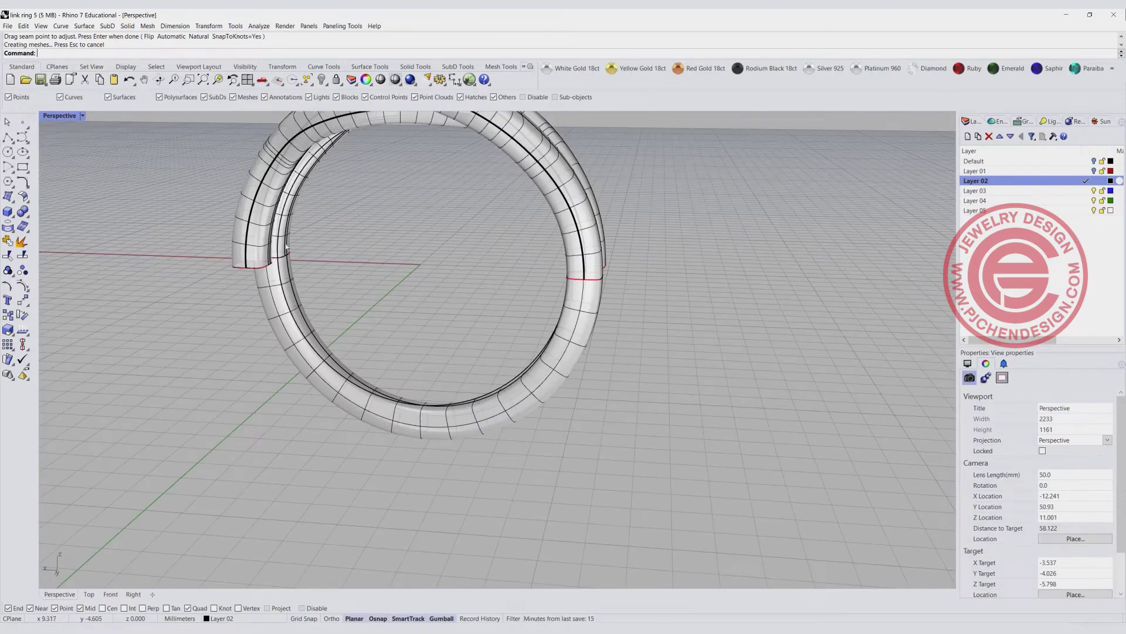
right_click_drag(286, 250, 337, 301)
key("Return")
left_click(300, 295)
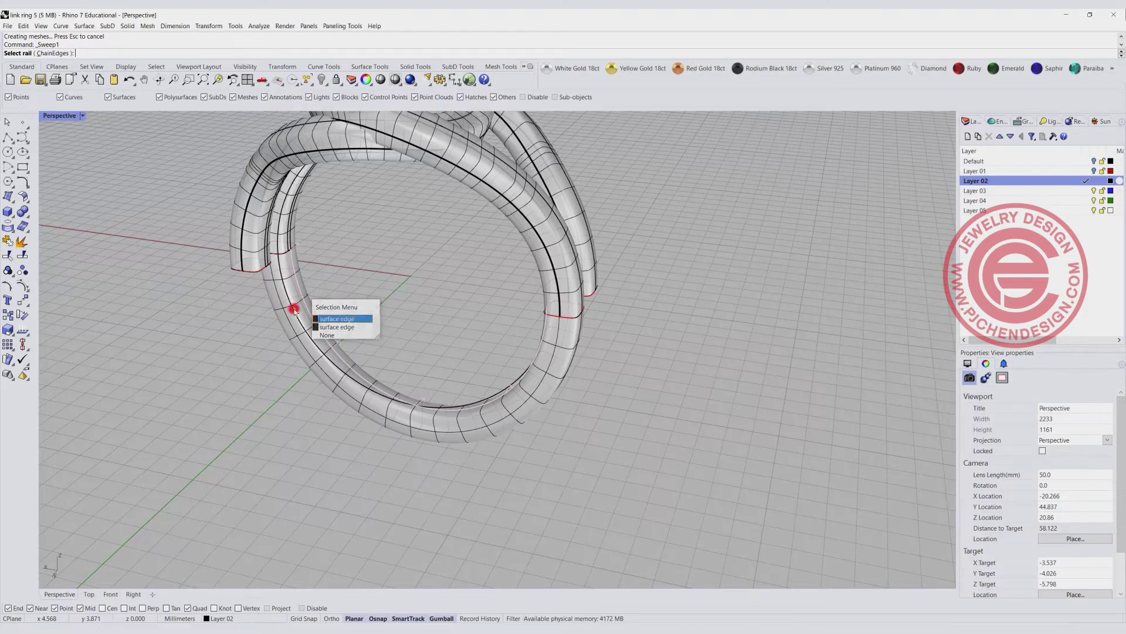
left_click(294, 310)
left_click(243, 270)
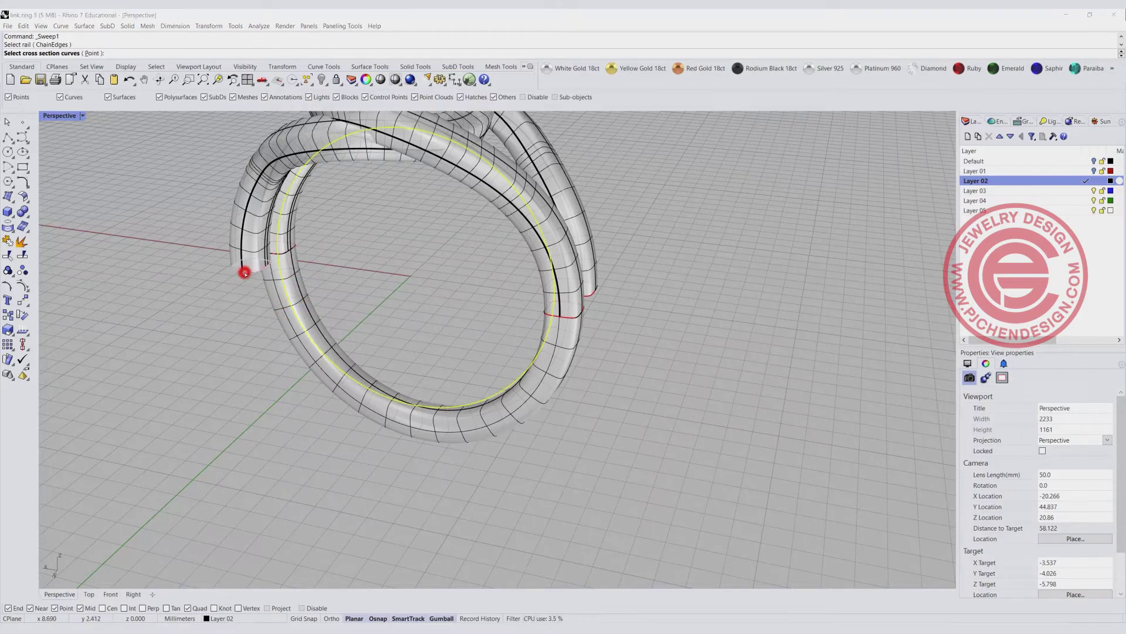
left_click(274, 299)
left_click(589, 293)
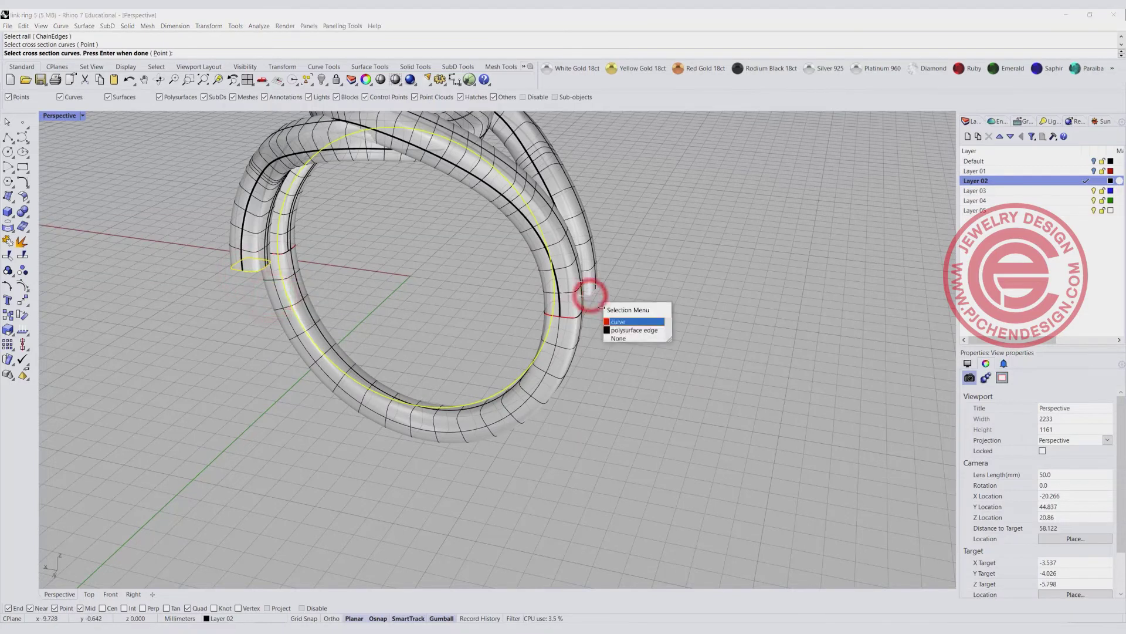
left_click(591, 306)
key("Return")
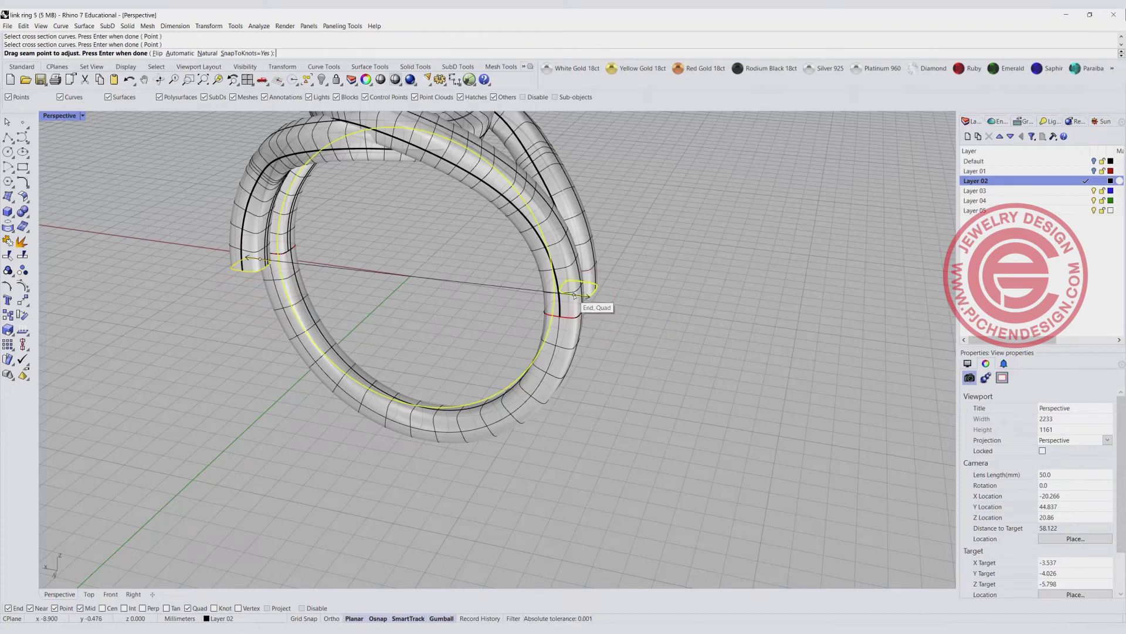
- Place both seam points on the inner side of the sections and finish the second diagonal sweep as Freeform with unchanged cross sections
left_click(570, 292)
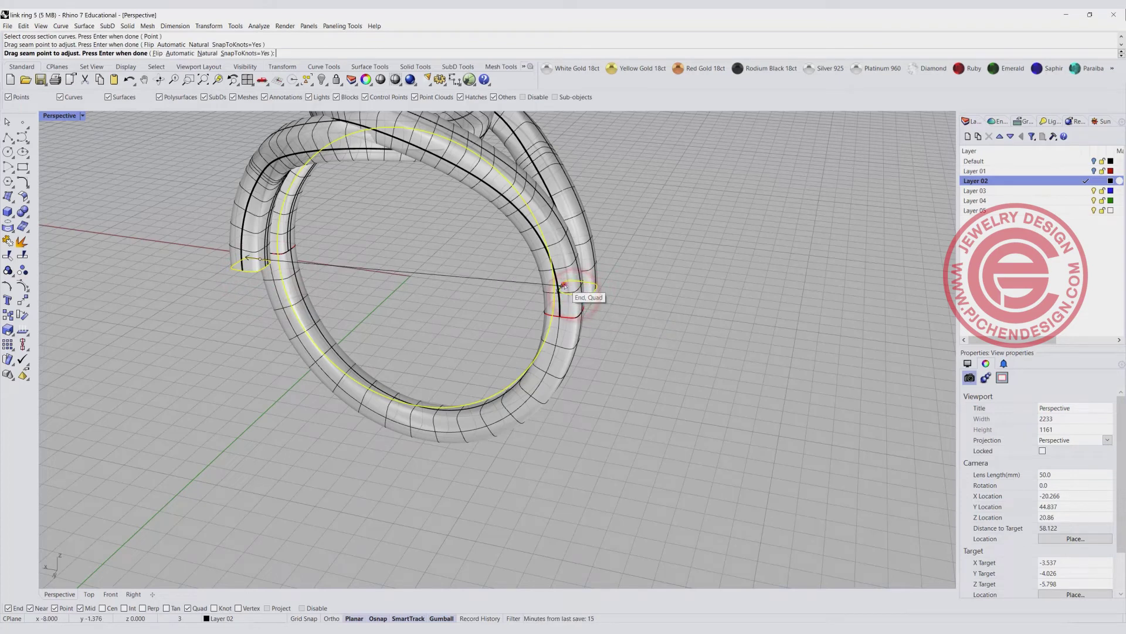
left_click(261, 258)
right_click(265, 265)
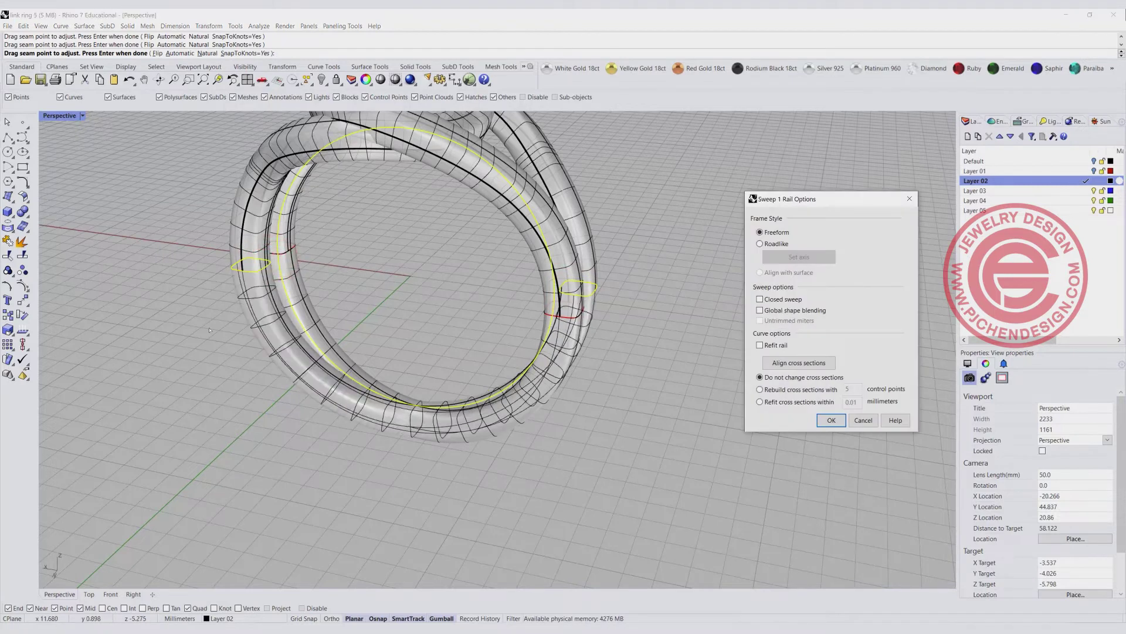
key("Return")
- Examine the completed ring together with the red stone and four-prong setting above it
right_click_drag(510, 320, 542, 380)
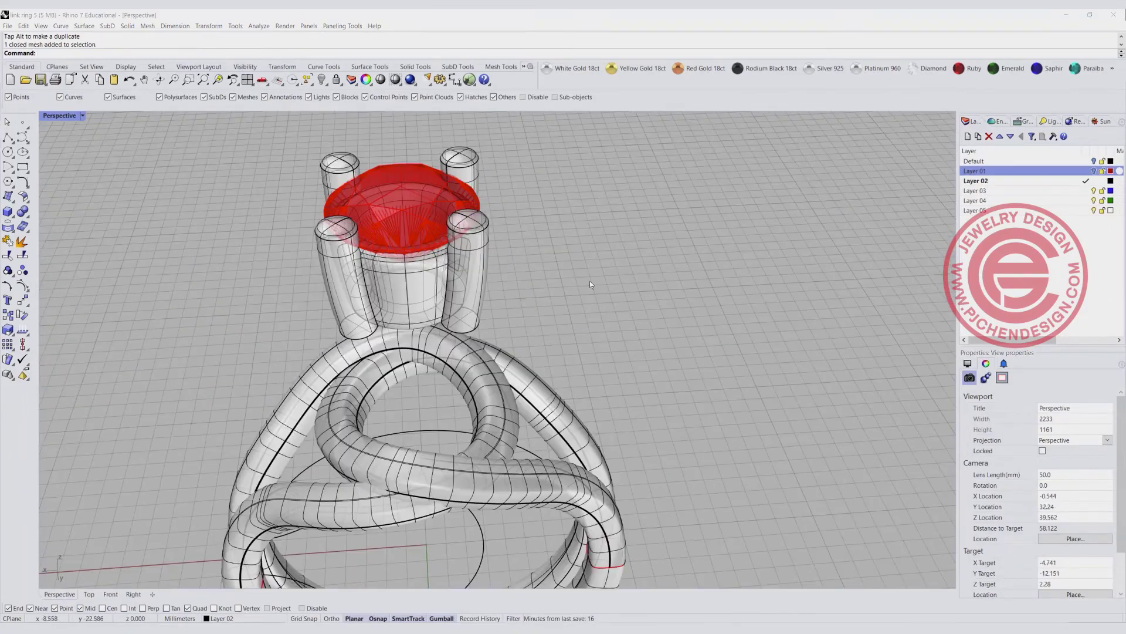
scroll(589, 280, "down", 5)
right_click_drag(612, 298, 585, 286)
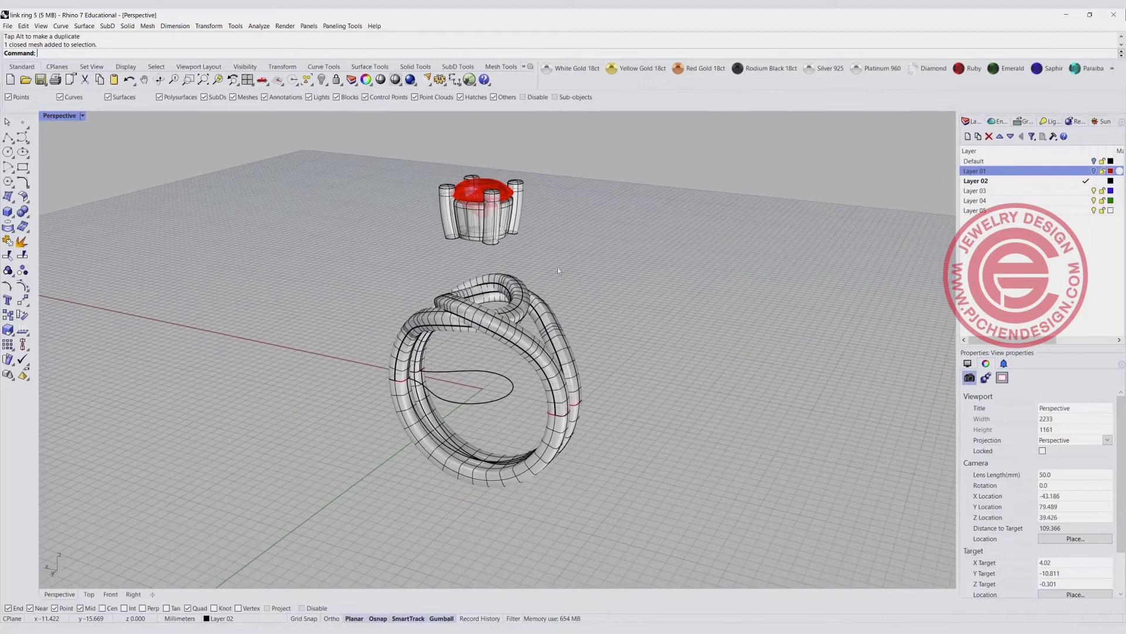
scroll(557, 267, "up", 2)
right_click_drag(546, 230, 564, 237)
scroll(558, 214, "up", 2)
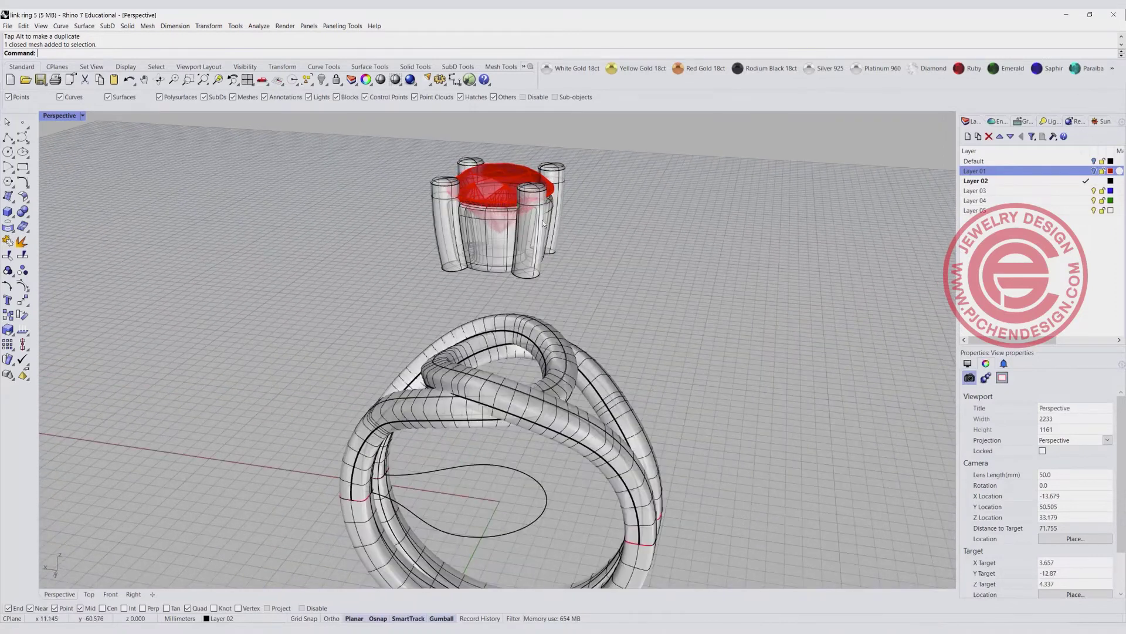
right_click_drag(541, 220, 488, 188)
left_click(518, 178)
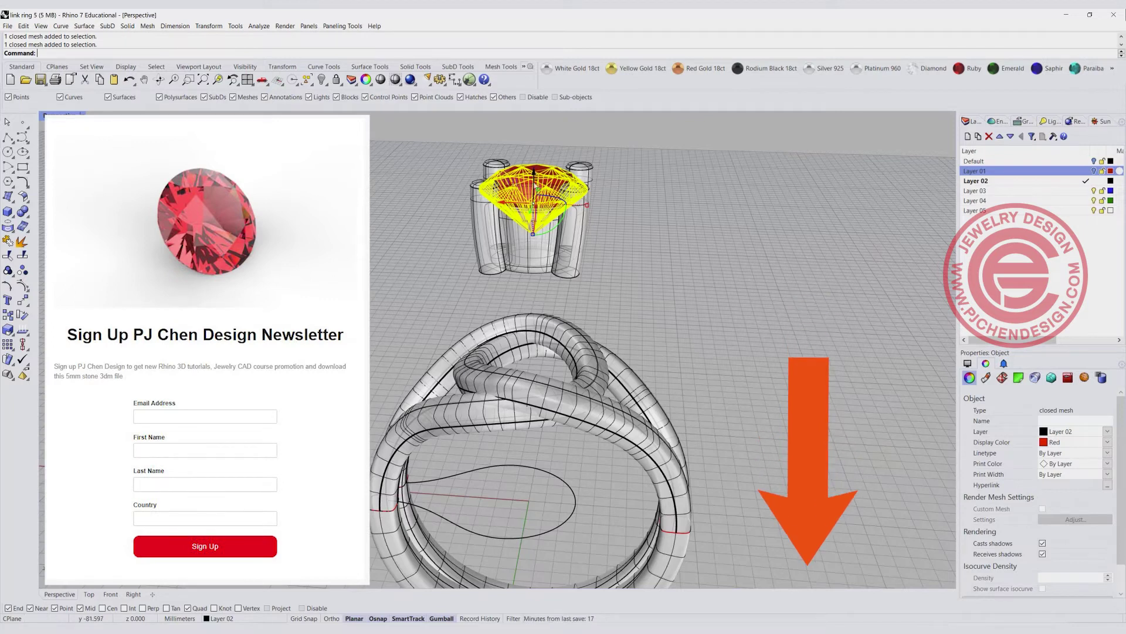
left_click(638, 227)
- Lower the red stone and its four-prong setting vertically into the interlinked centre at the top of the ring
right_click_drag(637, 227, 550, 212)
left_click_drag(550, 210, 457, 224)
left_click_drag(431, 175, 466, 343)
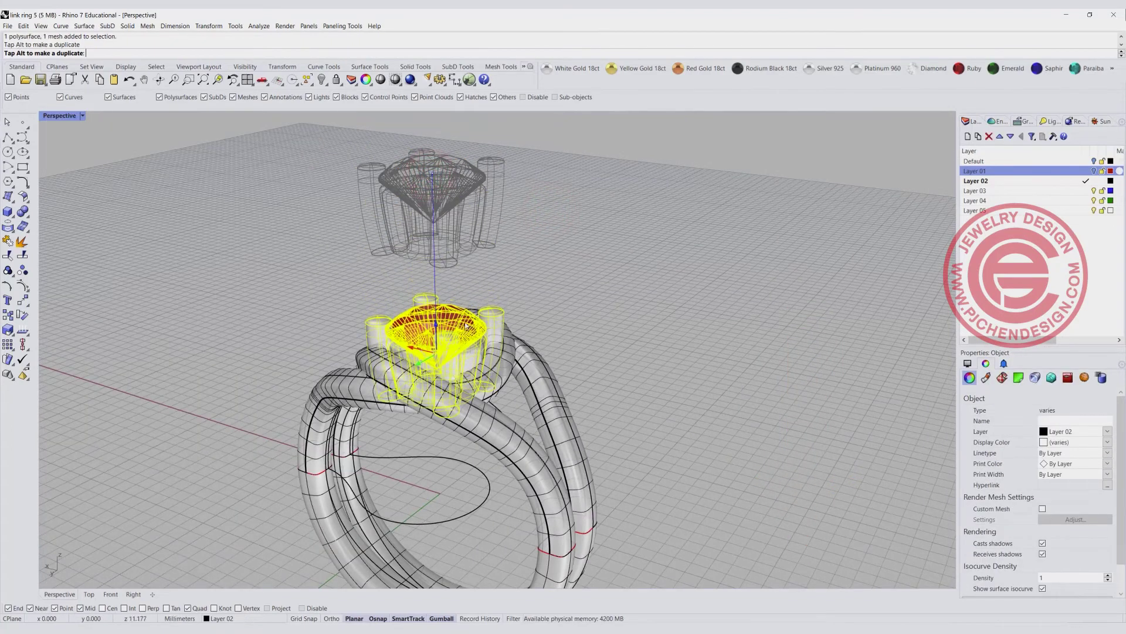
- Show all four viewports and select only the red stone in the Front view
double_click(56, 118)
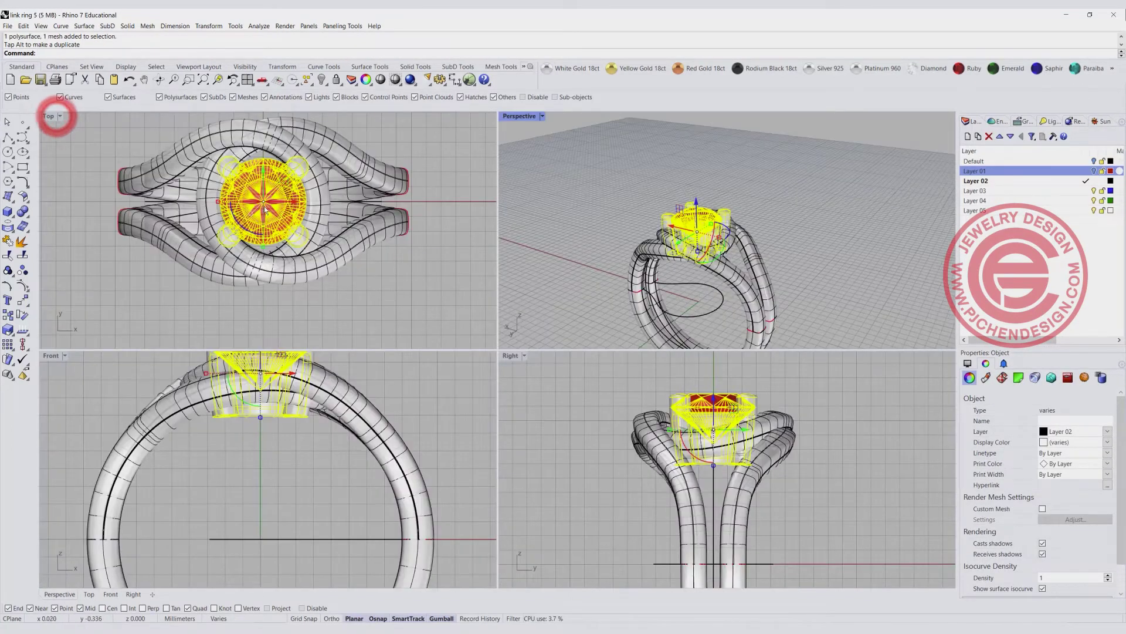
scroll(295, 198, "up", 2)
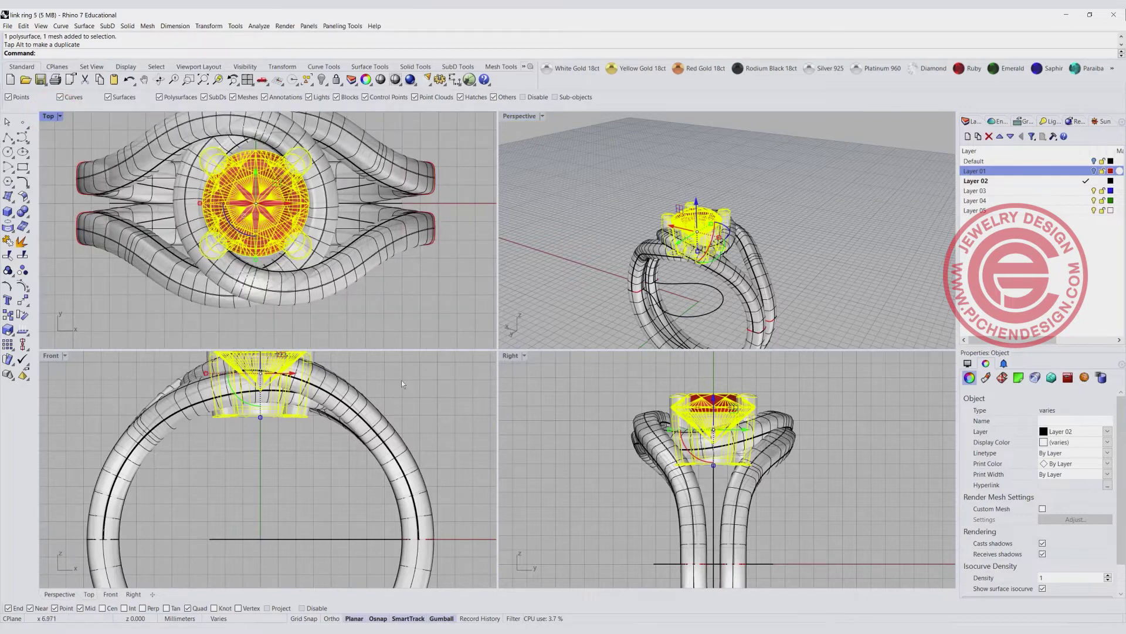
left_click(390, 395)
scroll(272, 410, "up", 4)
left_click(276, 401)
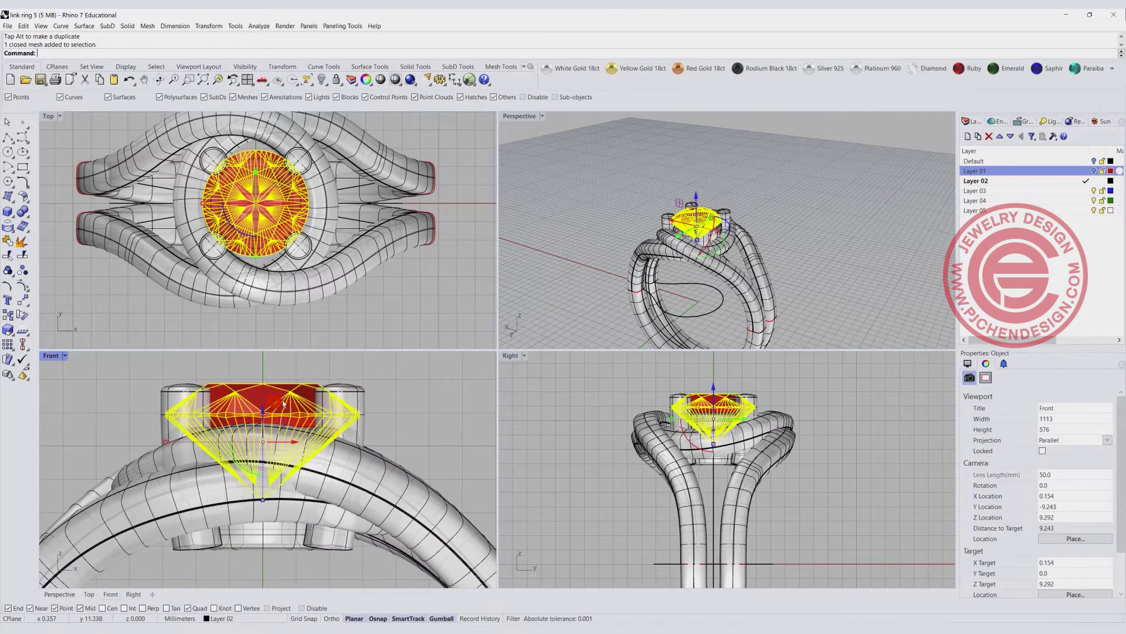
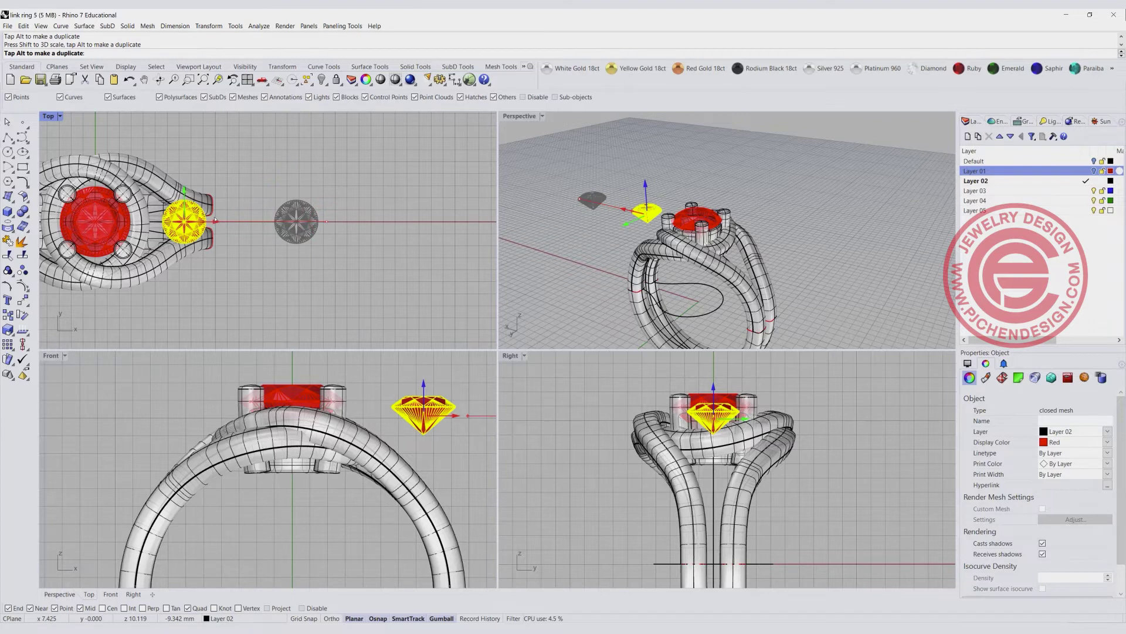
- Try to lower the small side stone and tilt it into the gap between the split shanks, and undo that placement
right_click_drag(713, 275, 758, 272)
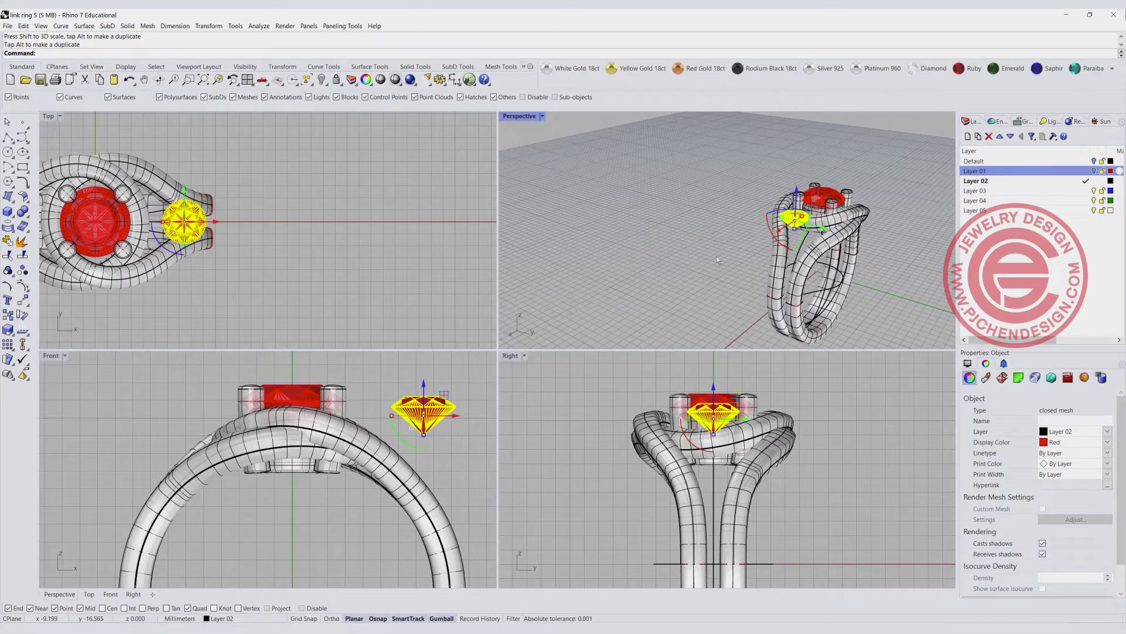
left_click_drag(423, 381, 423, 452)
left_click_drag(397, 506, 360, 474)
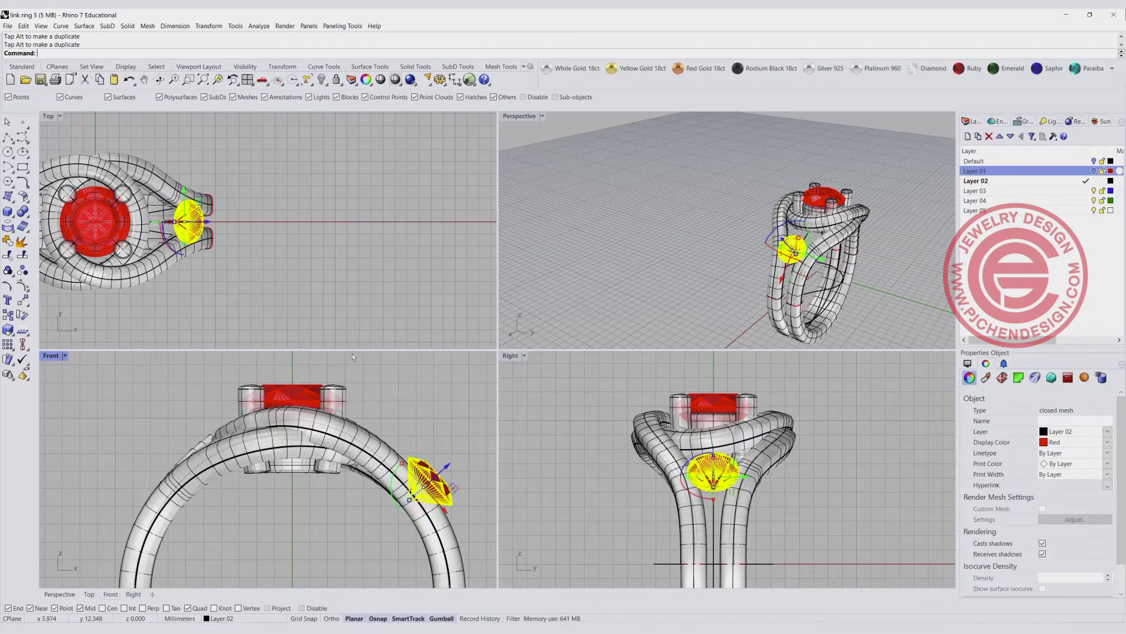
left_click(320, 246)
right_click_drag(846, 251, 835, 265)
scroll(780, 259, "up", 6)
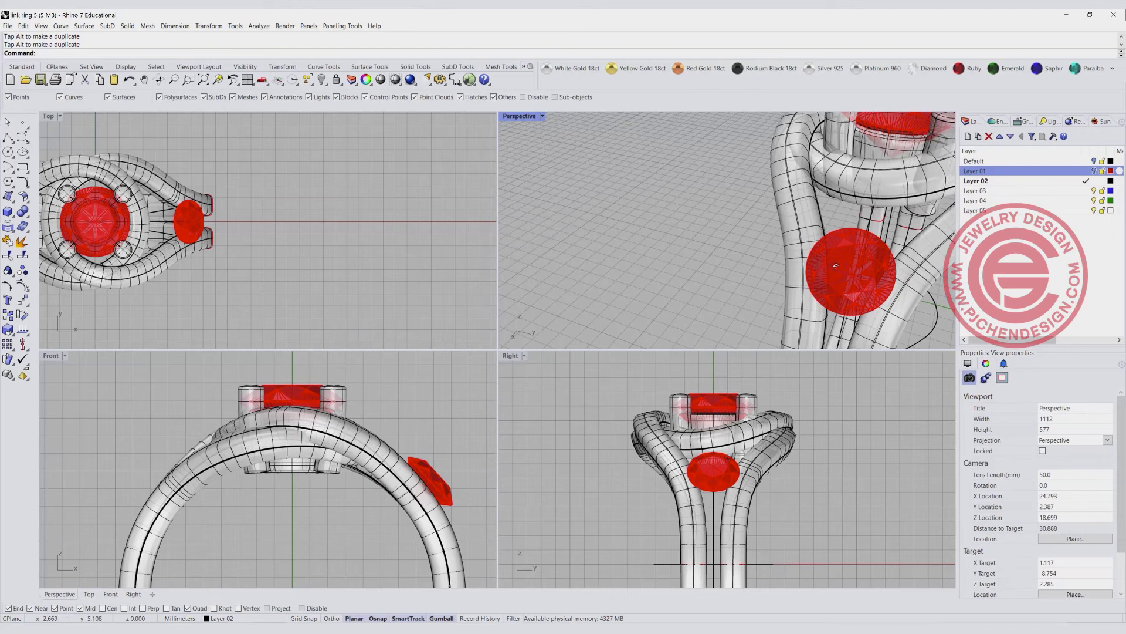
scroll(851, 253, "up", 2)
left_click(840, 230)
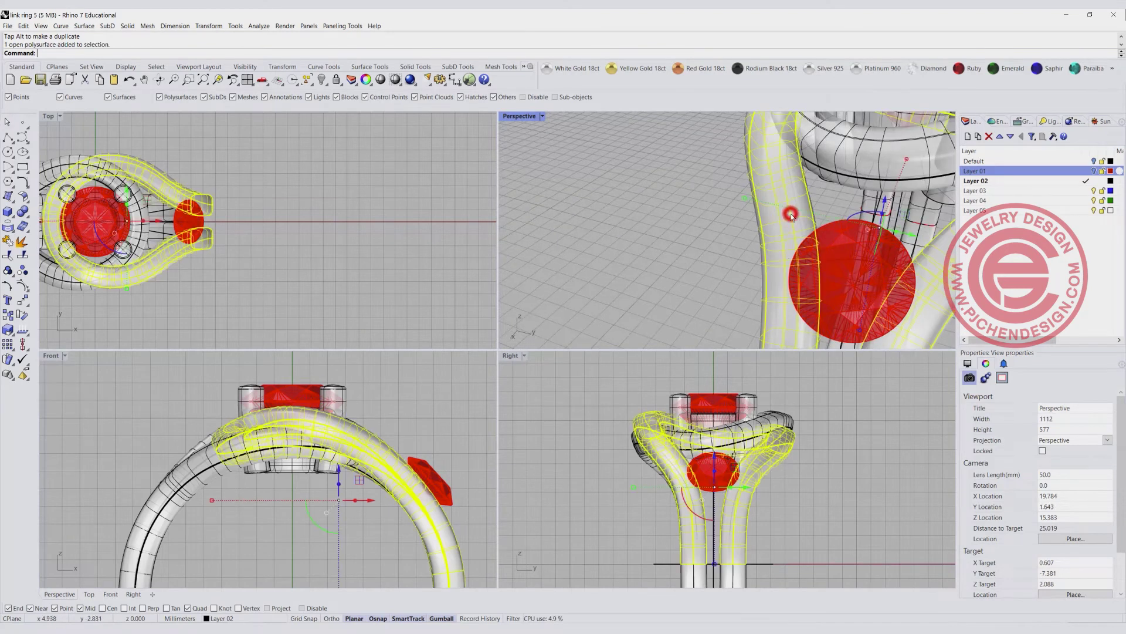
left_click(270, 186)
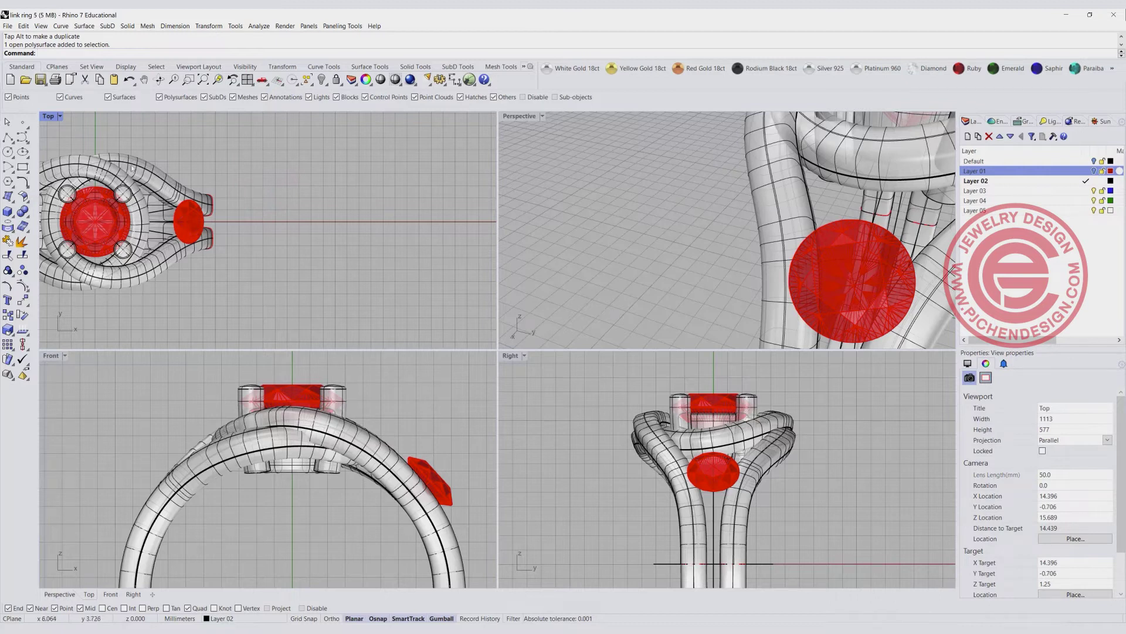
key("ctrl+z")
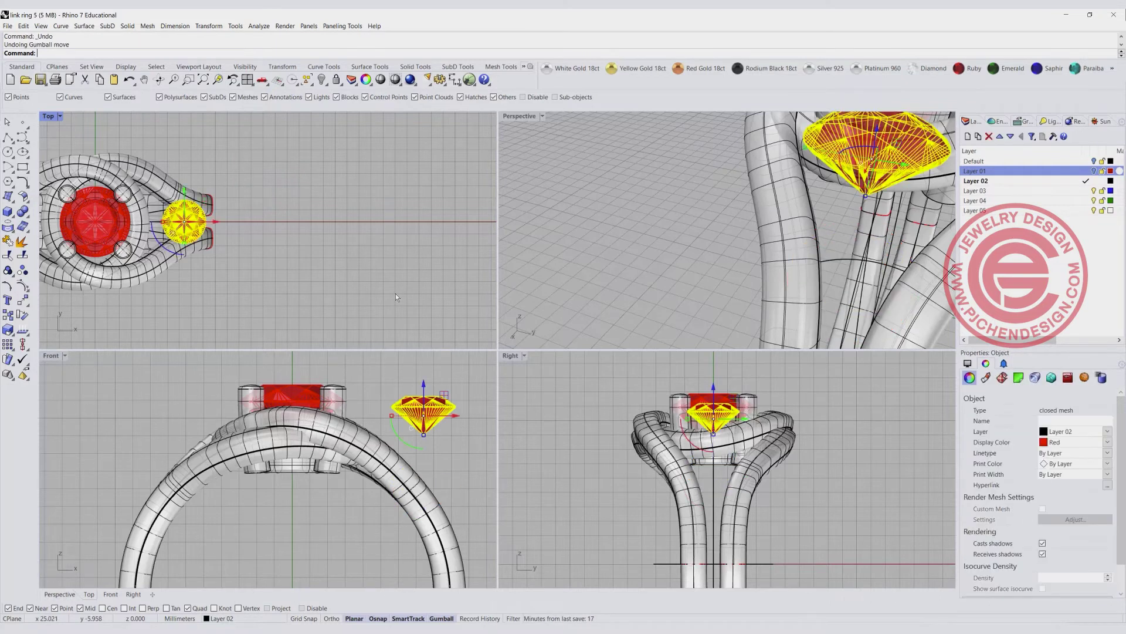
- Move the small stone along the X axis clear of the ring and scale it down uniformly
left_click_drag(217, 224, 316, 226)
scroll(304, 223, "up", 3)
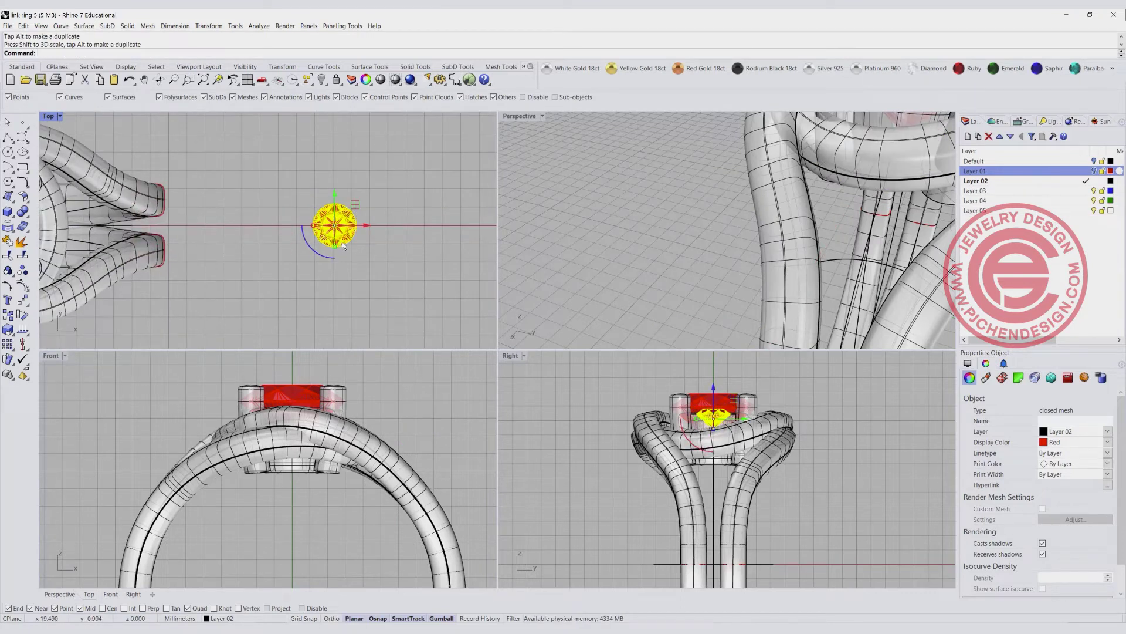
left_click(380, 261)
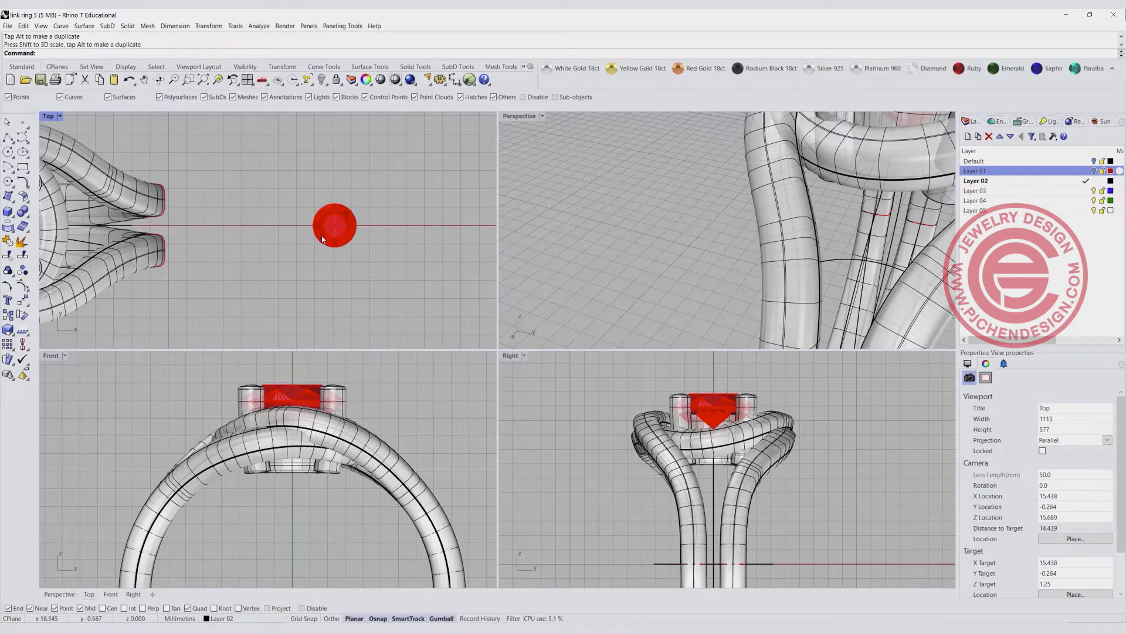
- Start a Tube with vertex snapping on and its base centred on the small stone
left_click(10, 214)
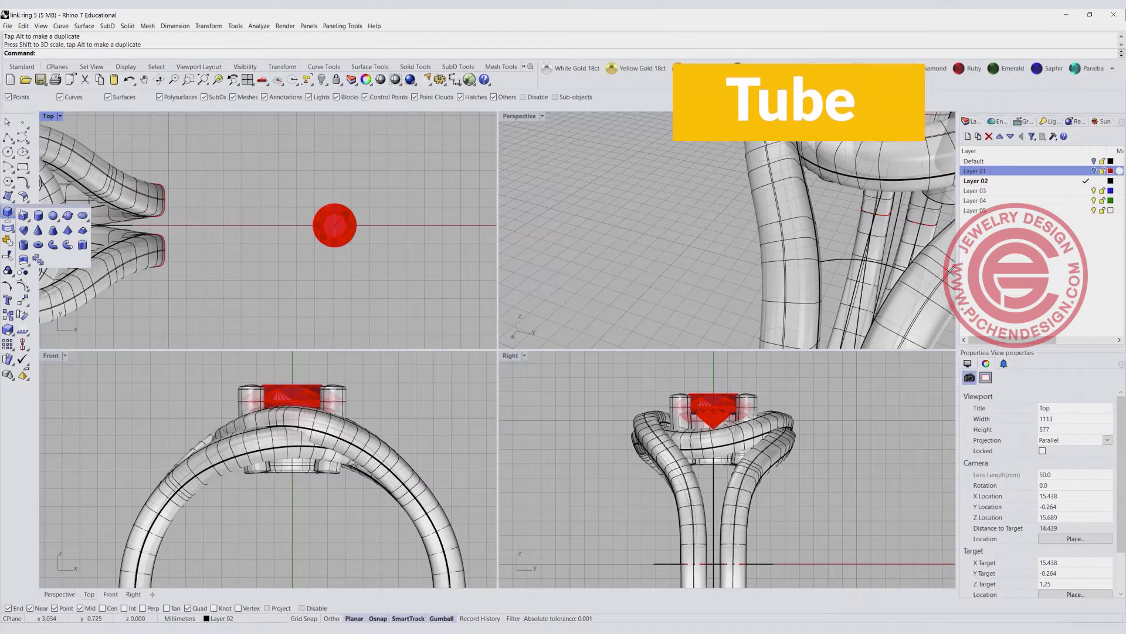
left_click(24, 246)
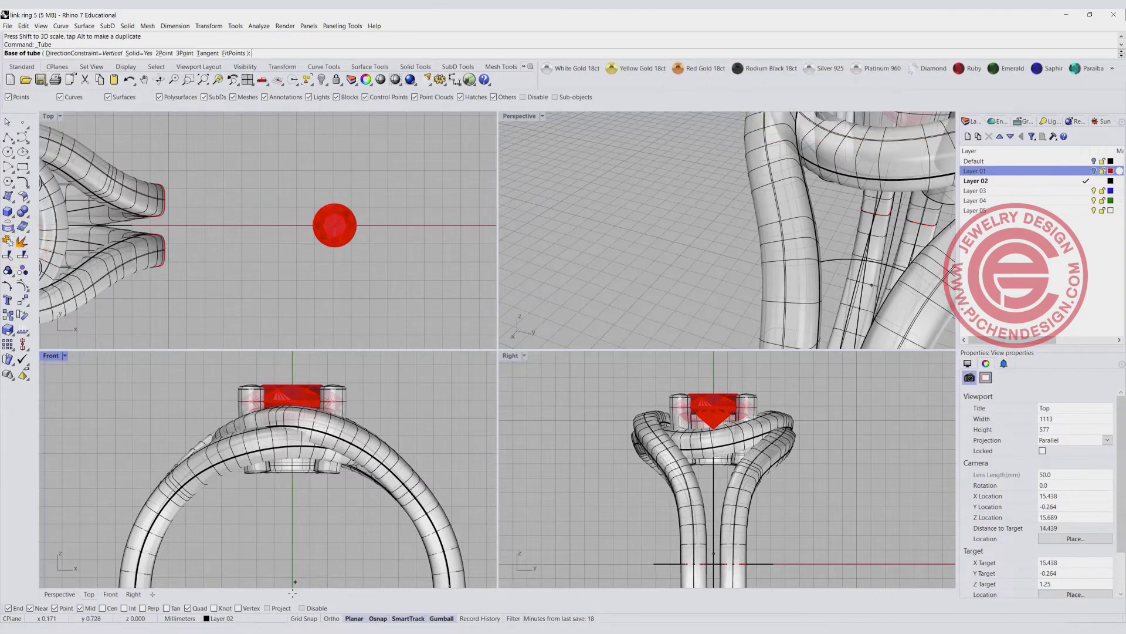
left_click(239, 608)
scroll(354, 226, "up", 5)
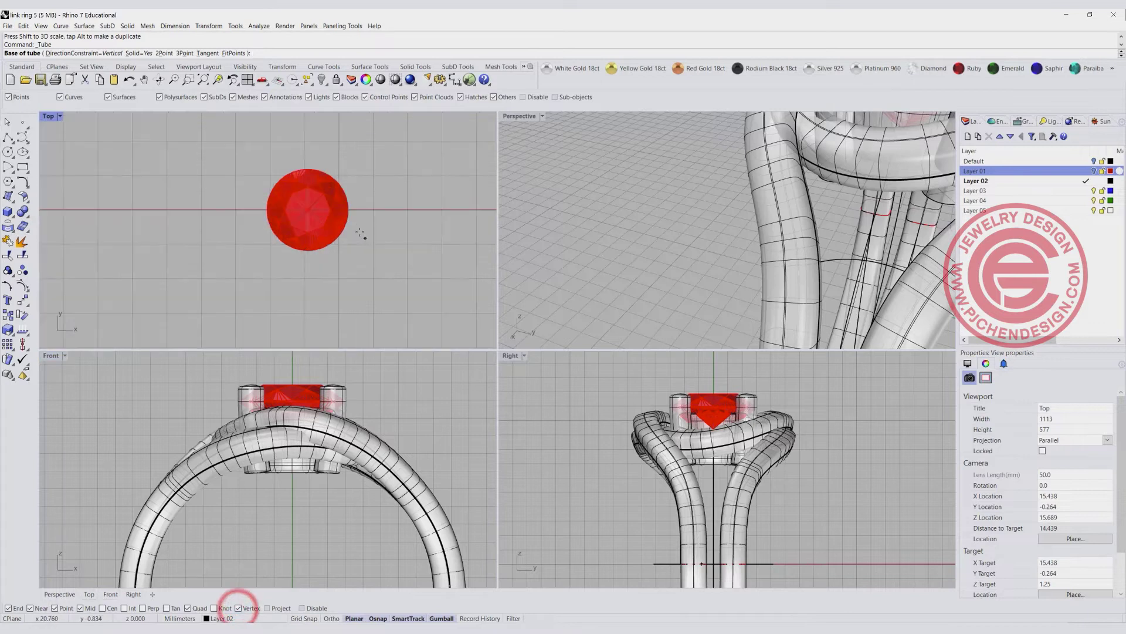
scroll(343, 211, "up", 2)
left_click(213, 202)
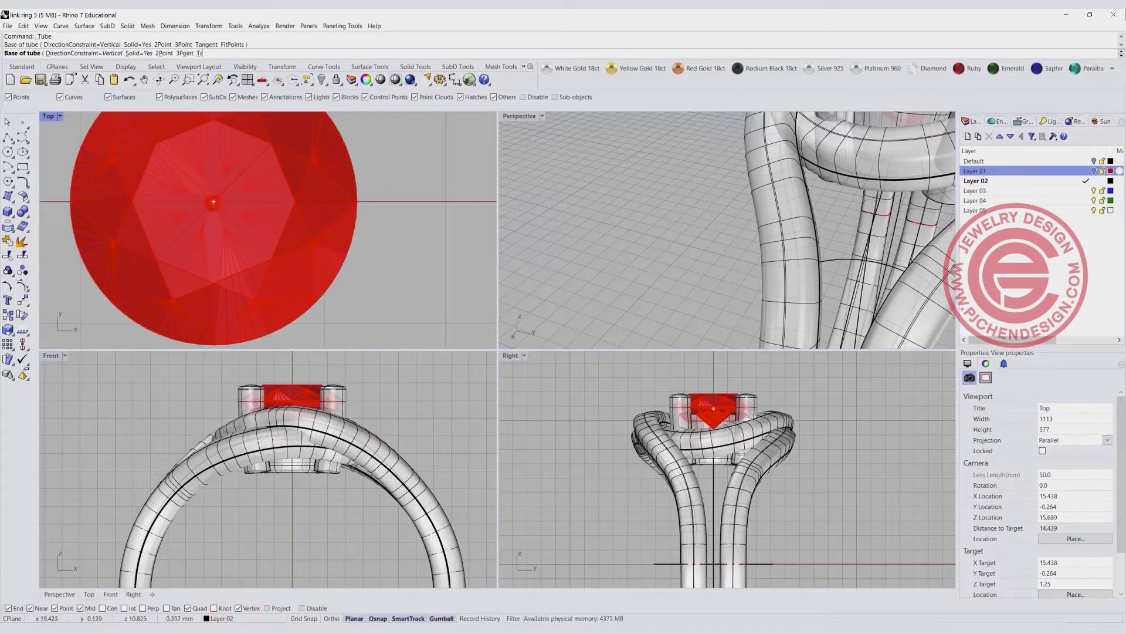
- Set the tube's outer radius at the stone's edge and its inner radius at the table's edge, extending it about 4 mm downward
scroll(332, 222, "down", 3)
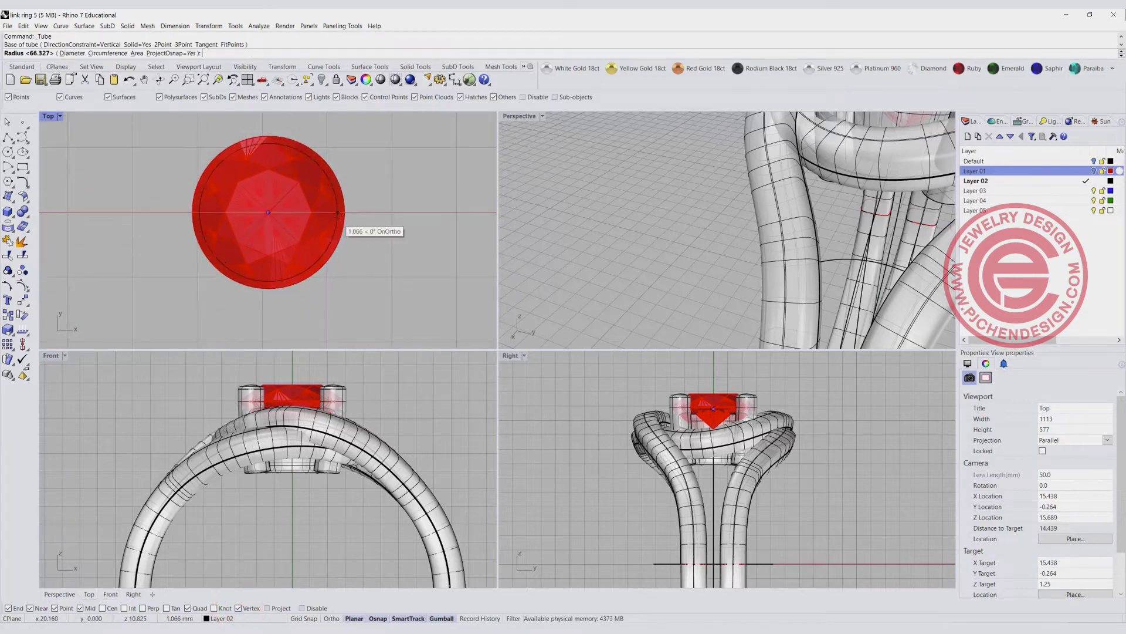
left_click(345, 216)
left_click(312, 212)
scroll(411, 482, "down", 8)
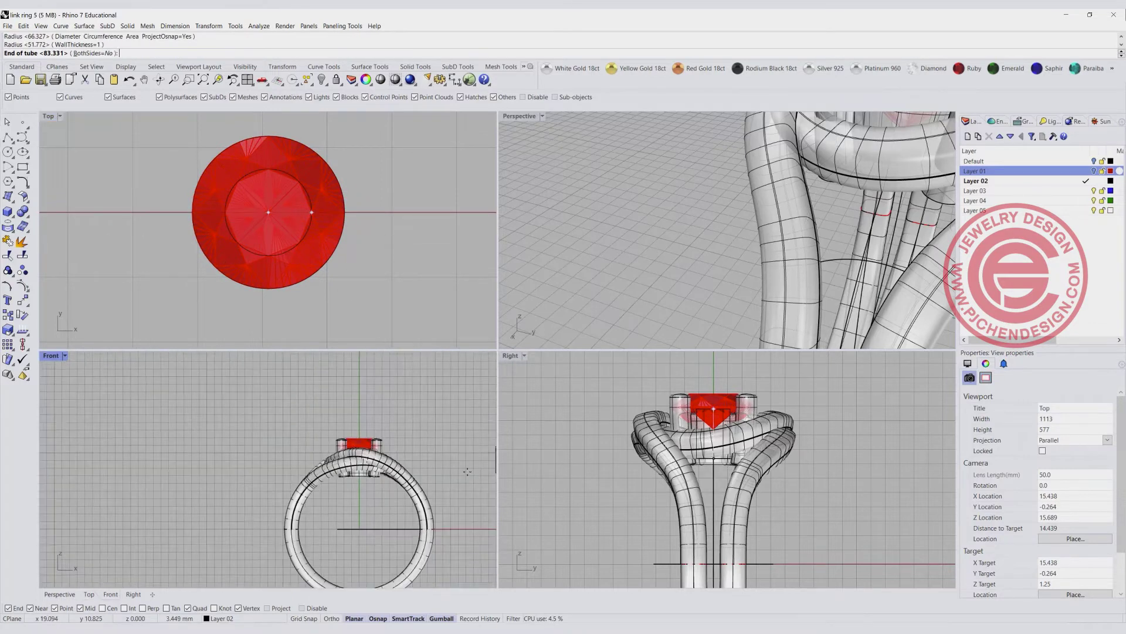
right_click_drag(466, 471, 238, 440)
scroll(271, 427, "up", 8)
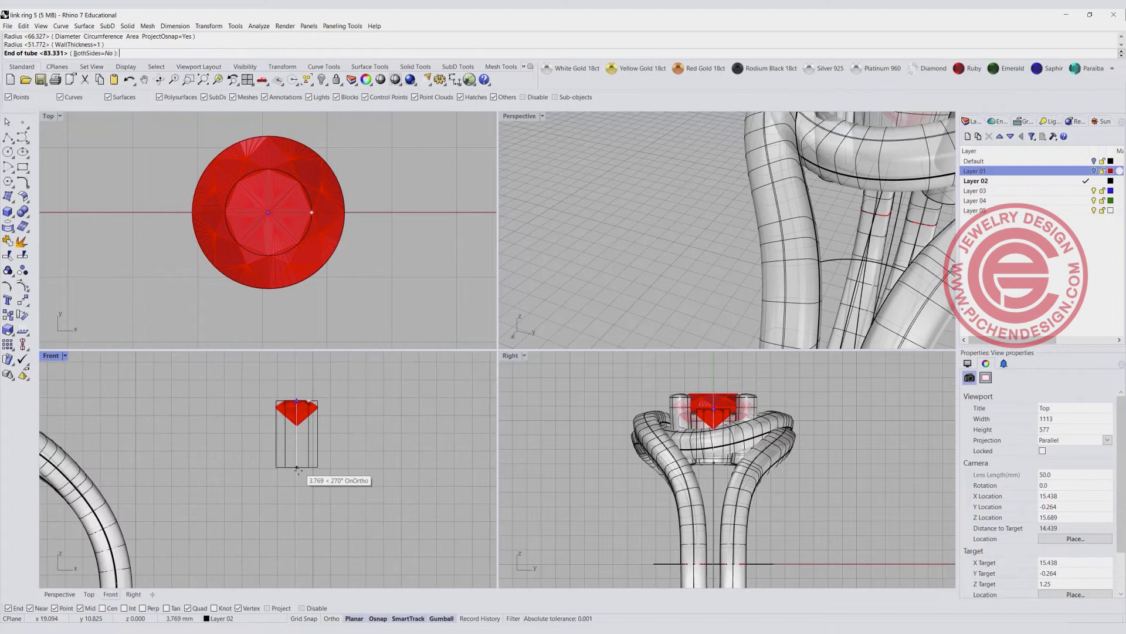
left_click(298, 472)
- Lower the tube slightly so its rim sits just under the small stone's girdle
left_click_drag(359, 455, 297, 415)
left_click(422, 253)
scroll(742, 196, "down", 5)
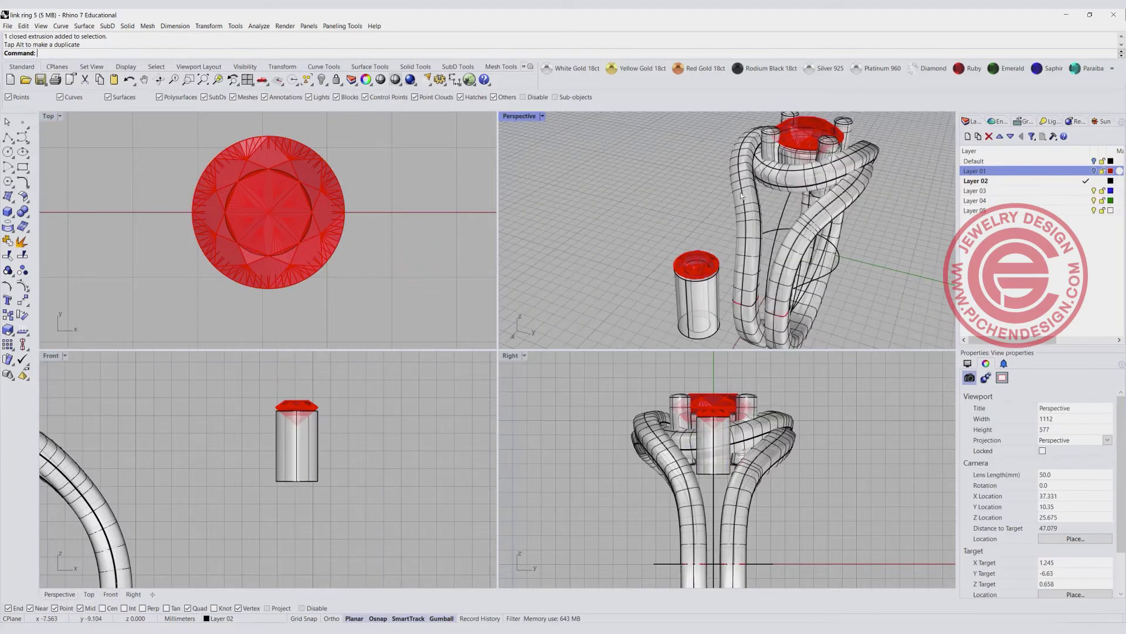
left_click_drag(357, 444, 315, 425)
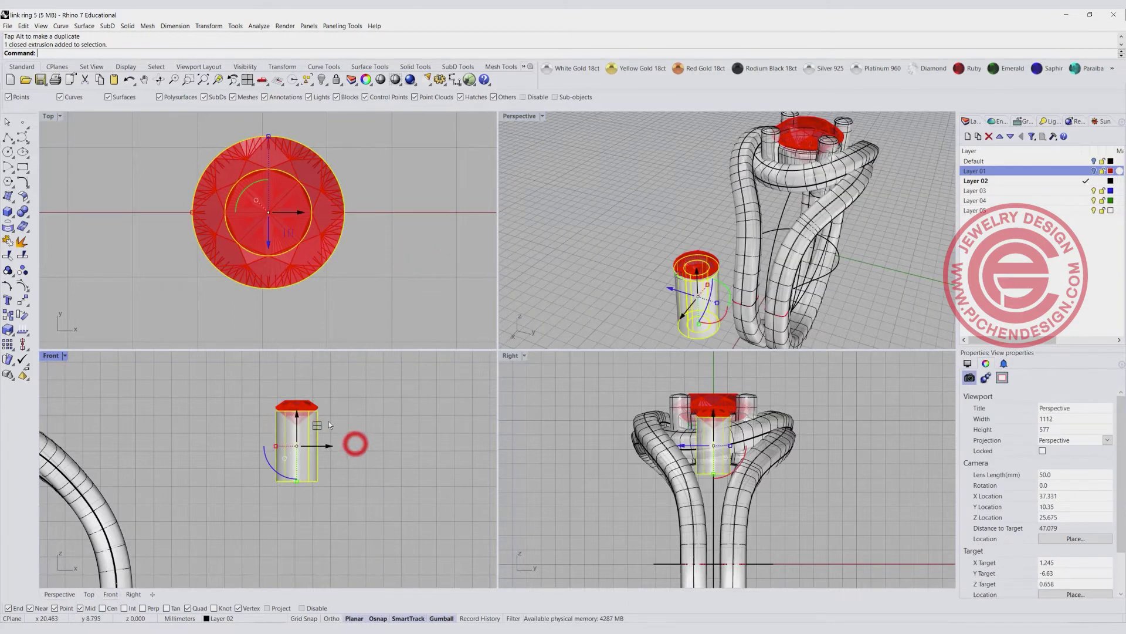
left_click(398, 268)
scroll(382, 243, "down", 4)
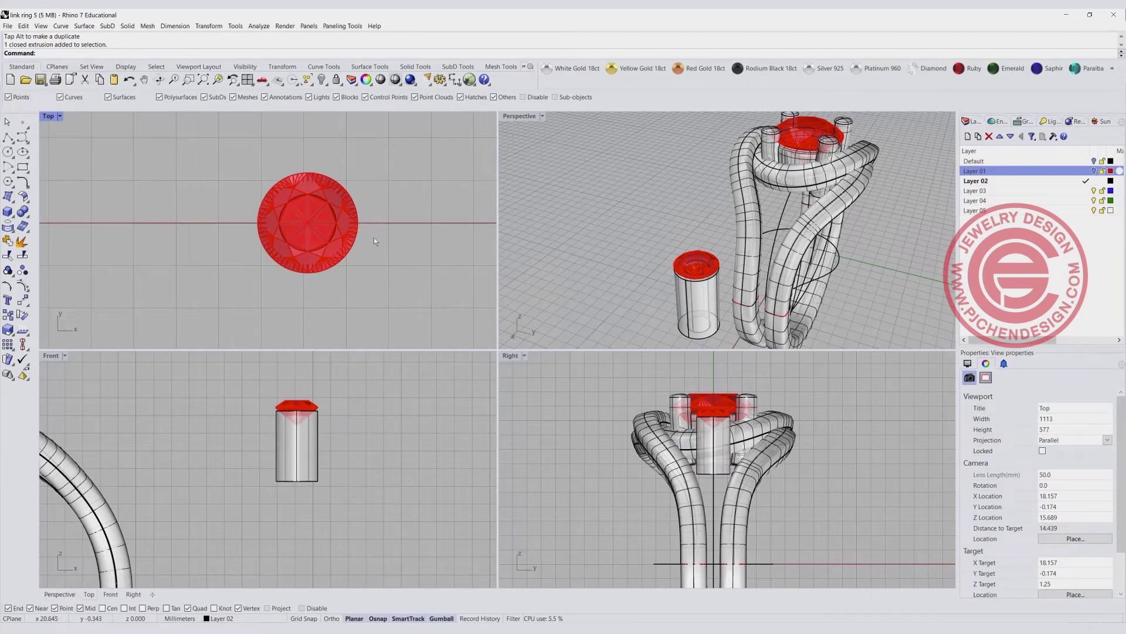
- Duplicate the small stone with its tube diagonally in the Top view, placing the copy above the X axis on the ring side
left_click_drag(388, 257, 252, 170)
key("alt")
left_click(397, 274)
left_click(299, 154)
scroll(251, 180, "down", 4)
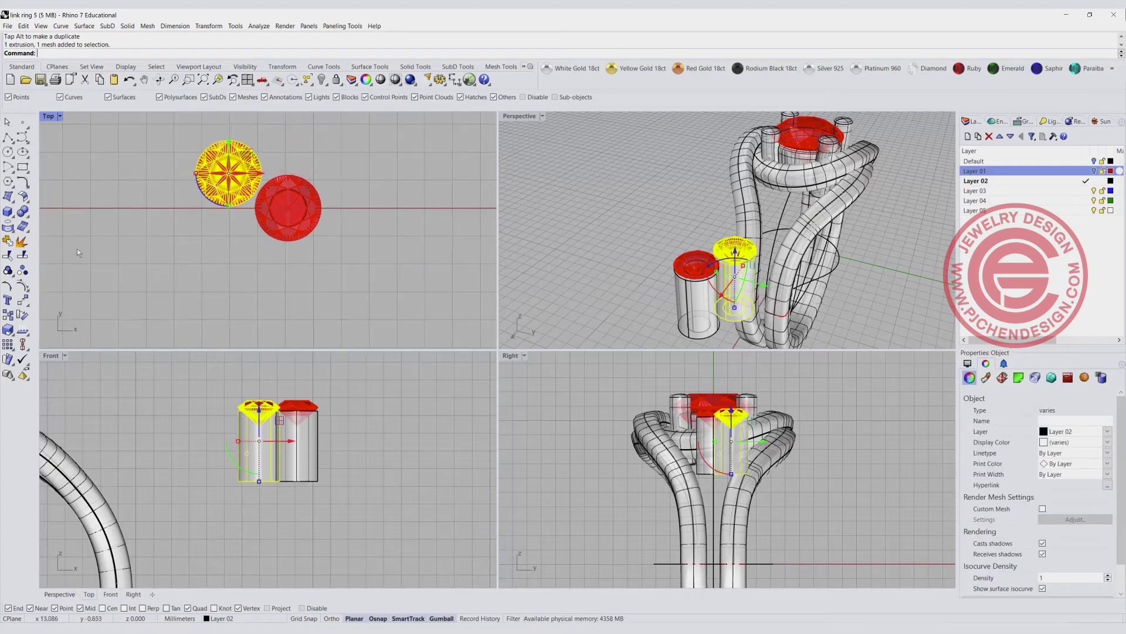
- Mirror the copied stone and tube across the X axis to form a cluster of three
left_click(23, 301)
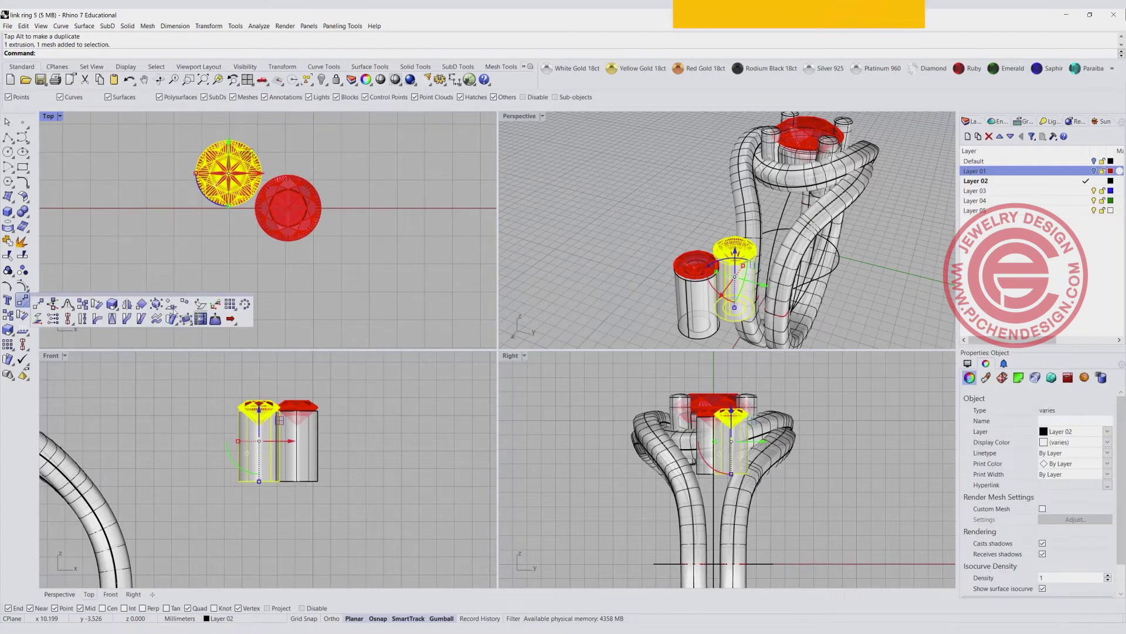
left_click(126, 304)
left_click(322, 206)
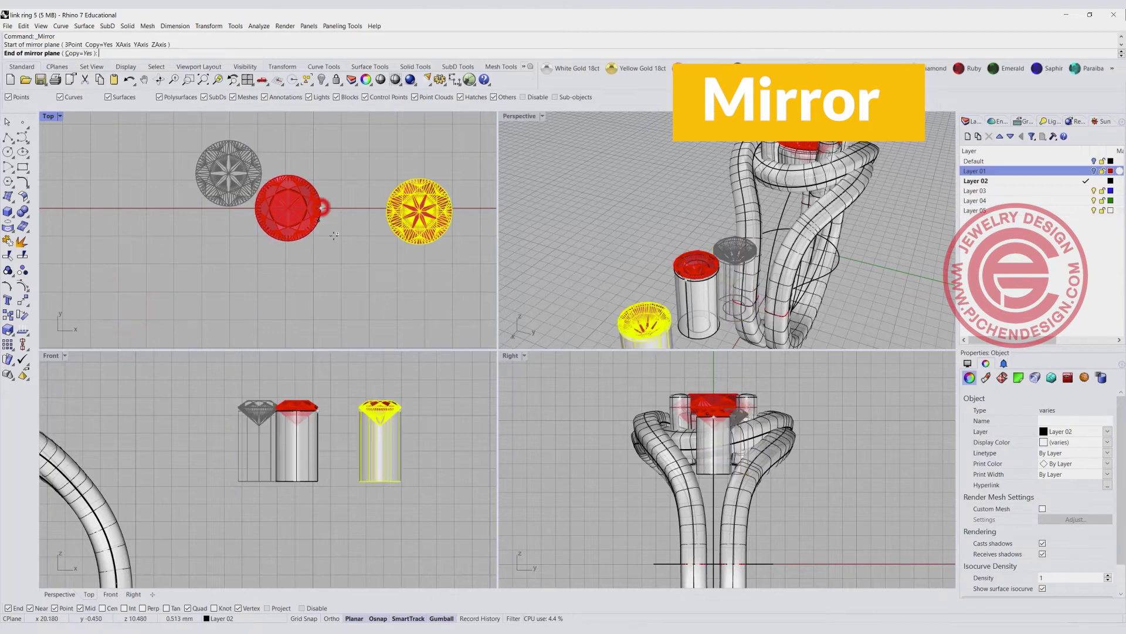
left_click(225, 261)
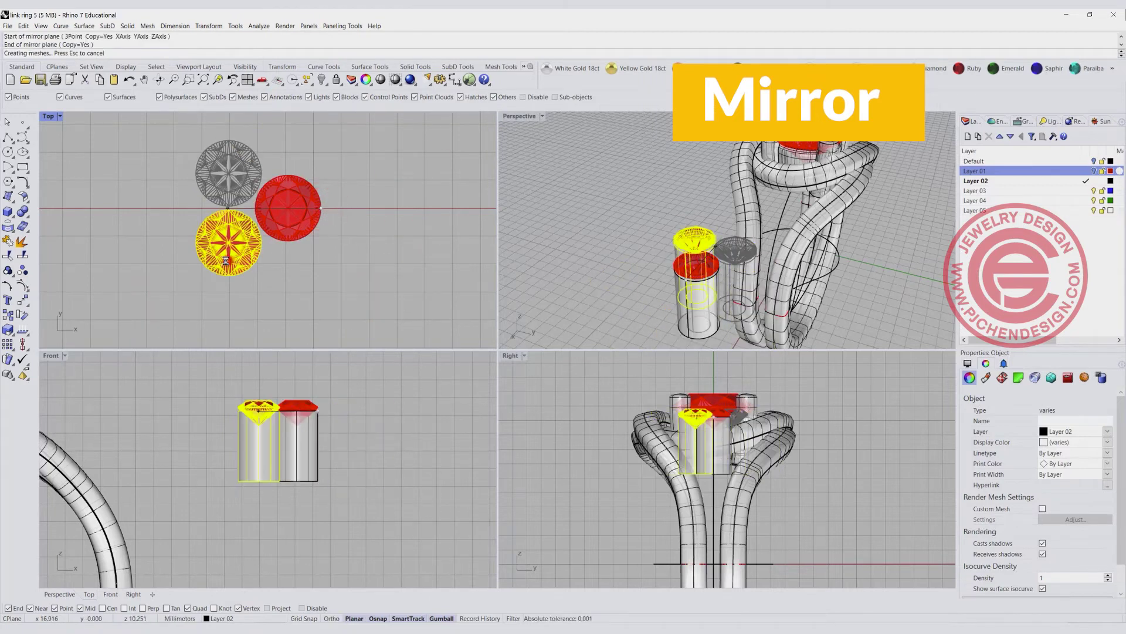
left_click(357, 291)
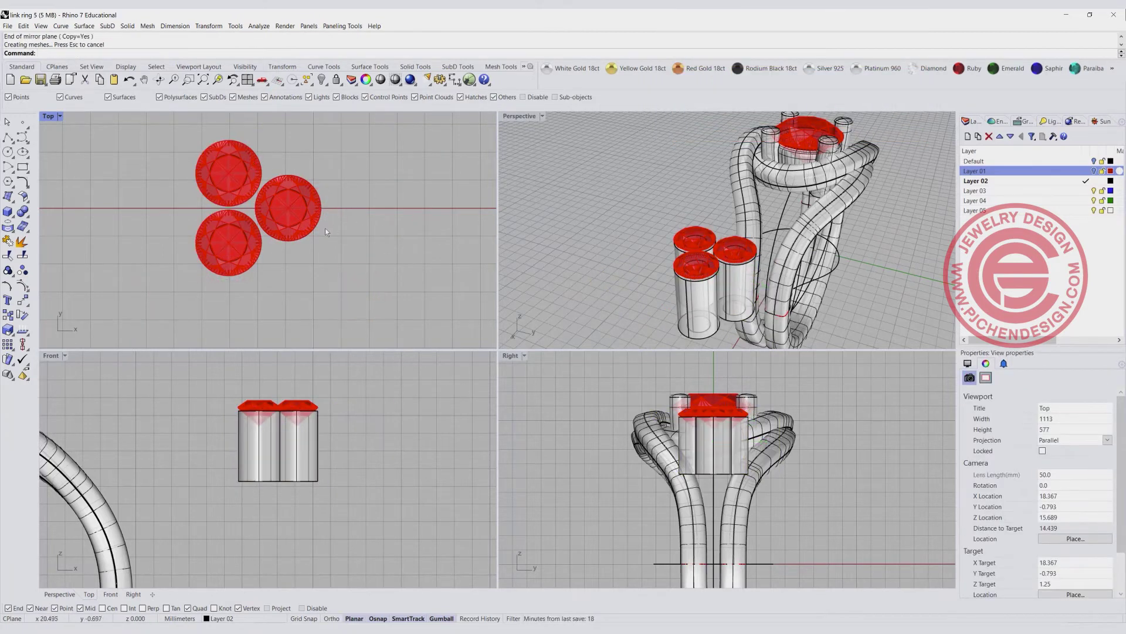
- Draw a vertical polyline in the Front view beside the outermost tube, from above the stones to just below the tube's bottom
double_click(51, 116)
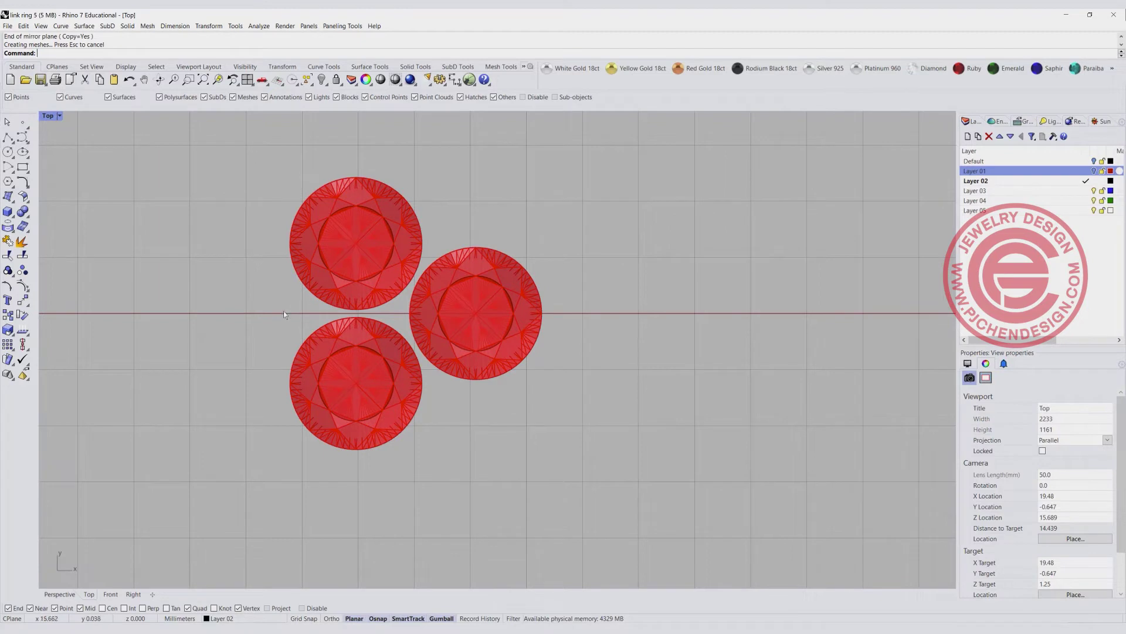
double_click(51, 116)
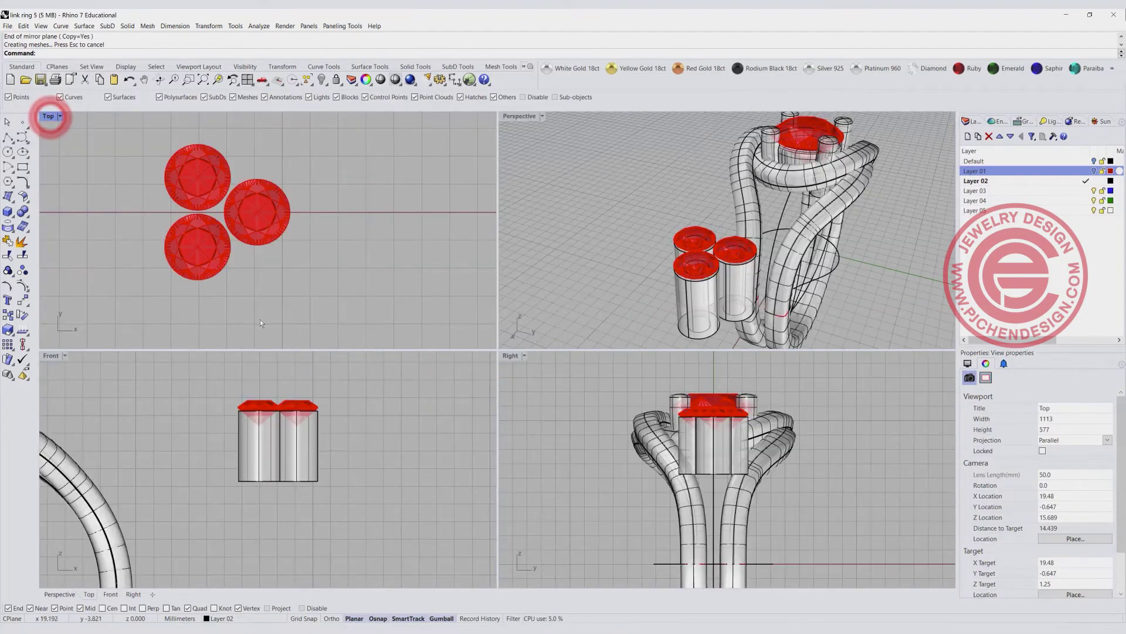
left_click(7, 139)
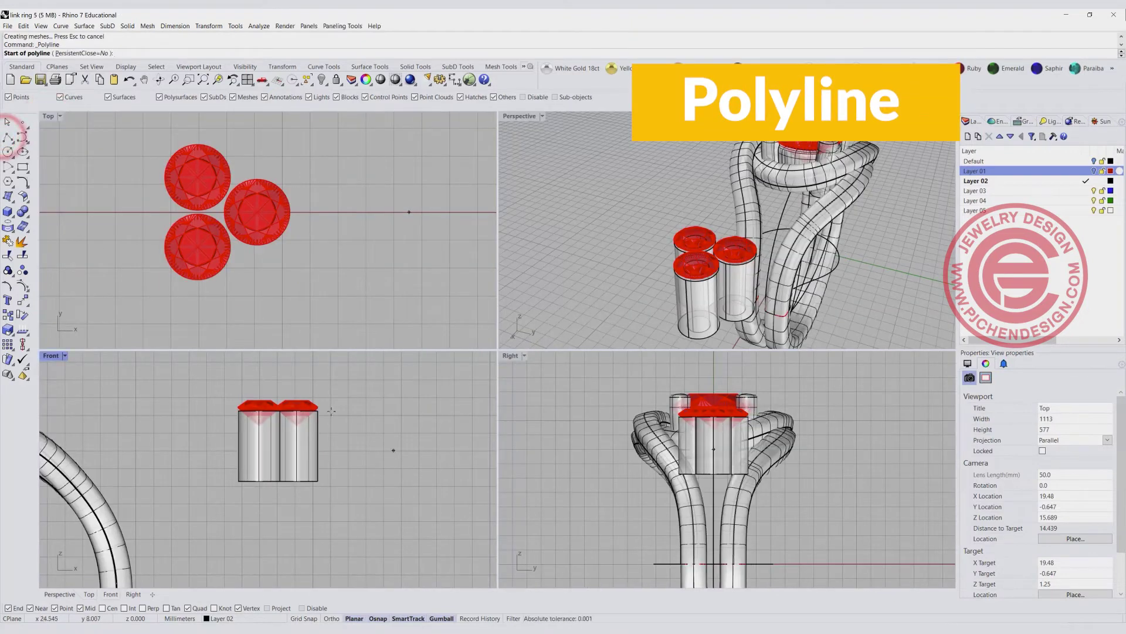
left_click(325, 386)
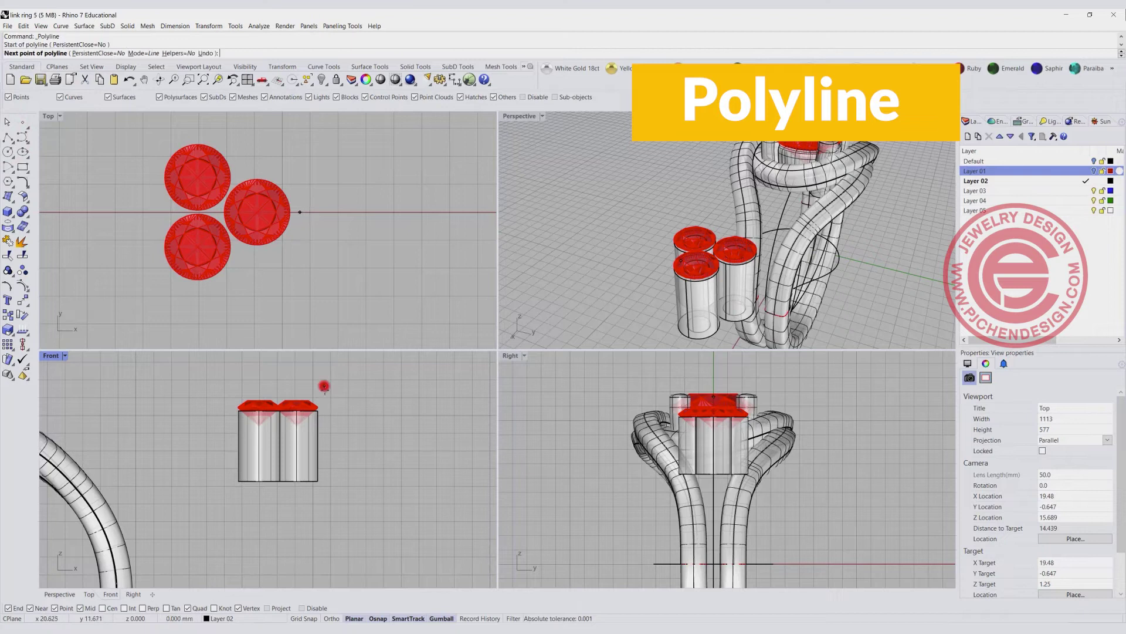
left_click(323, 487)
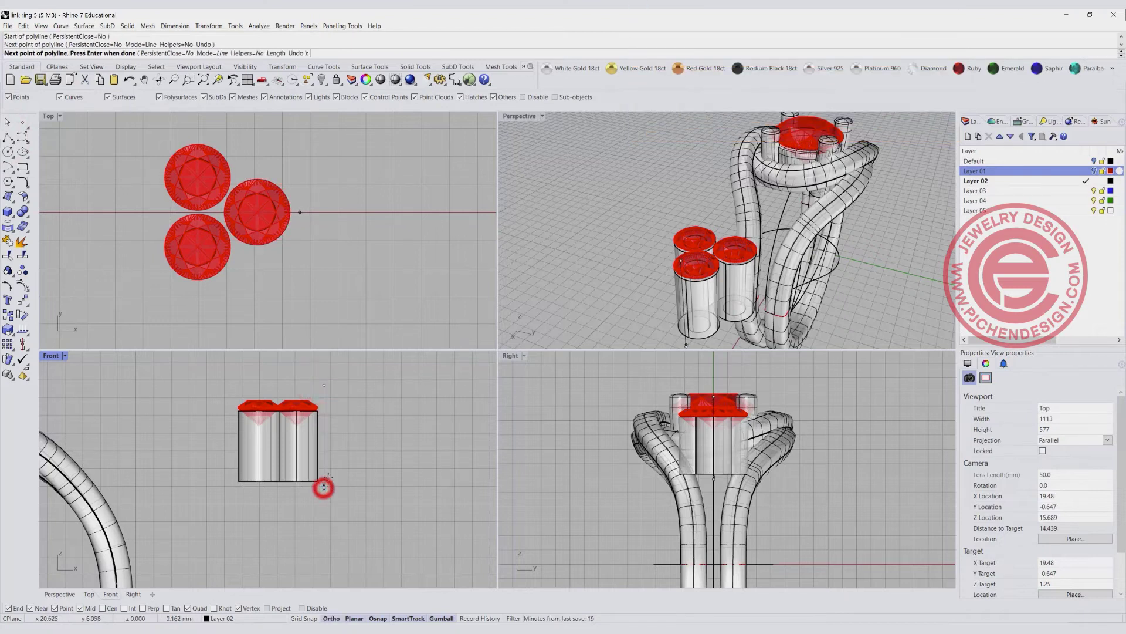
- Create a round-capped pipe with a radius of about 0.44 mm along the vertical line as a prong
right_click(322, 422)
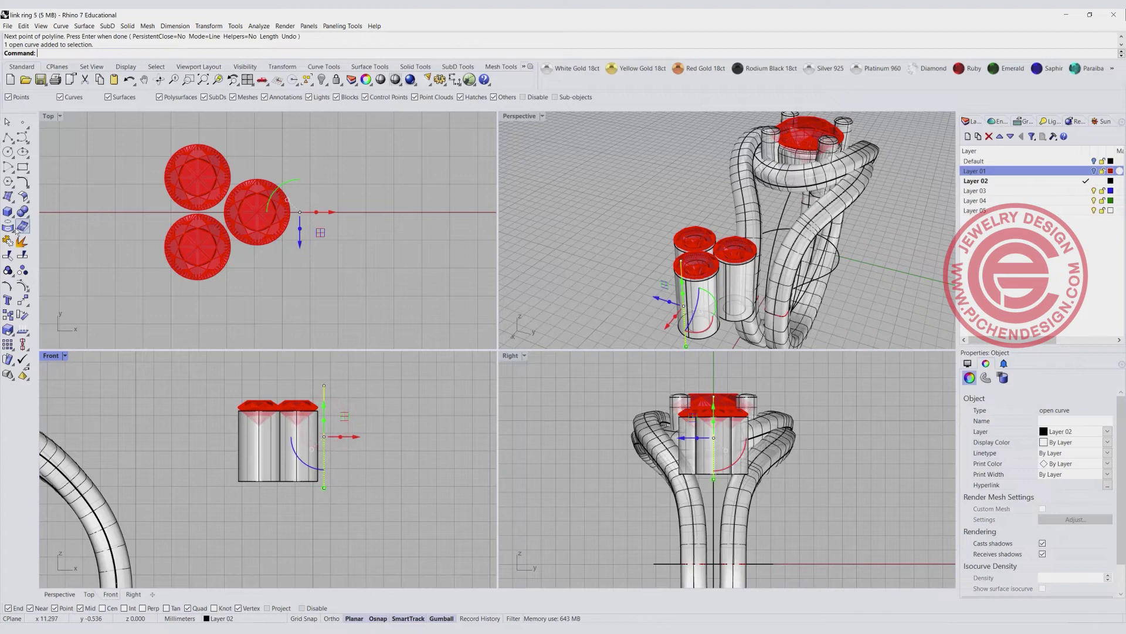
left_click(7, 213)
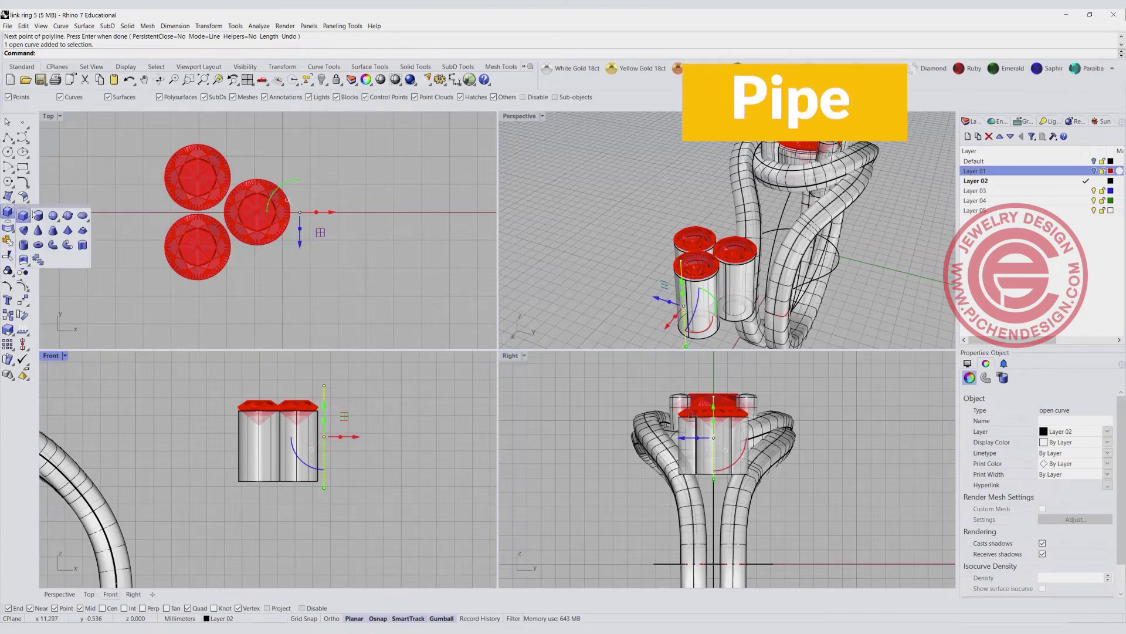
left_click(67, 245)
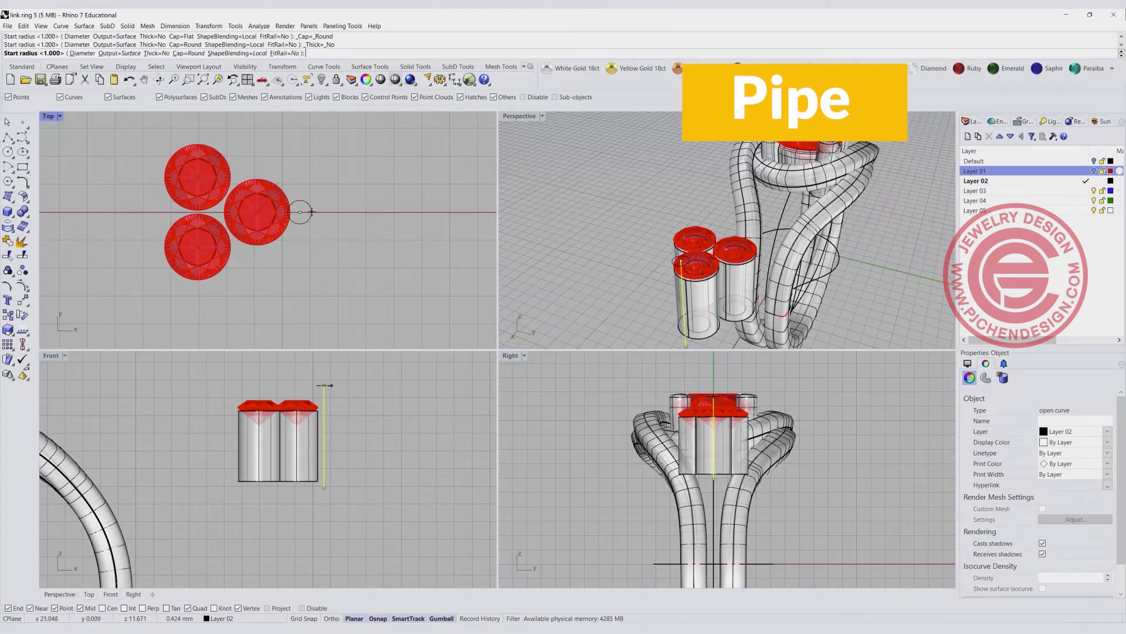
scroll(311, 212, "up", 1)
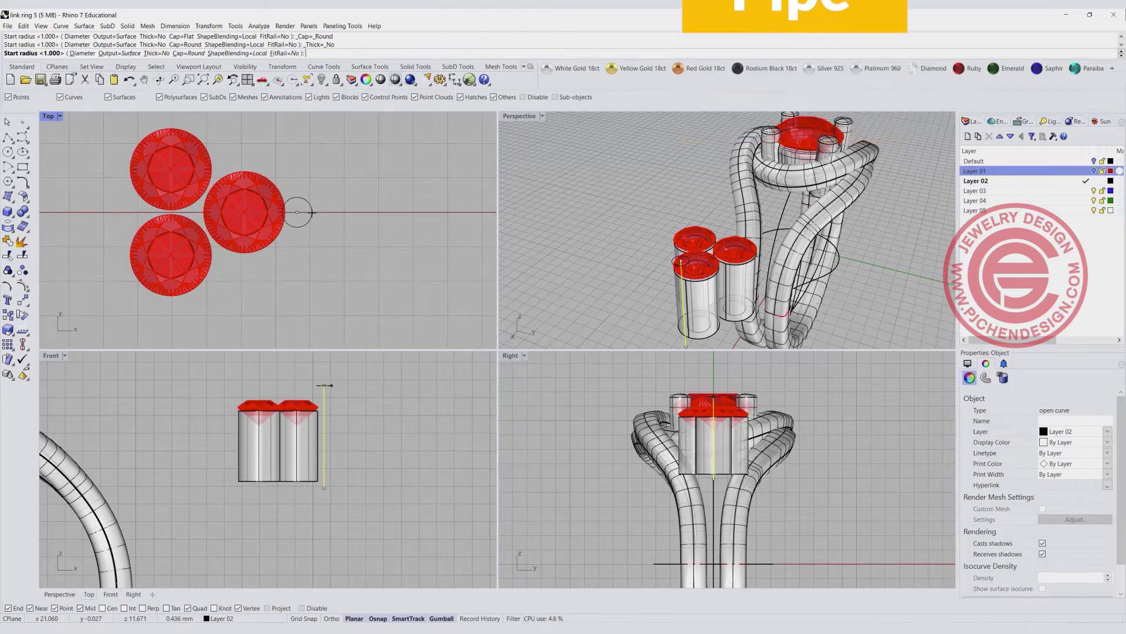
left_click(313, 212)
key("Return")
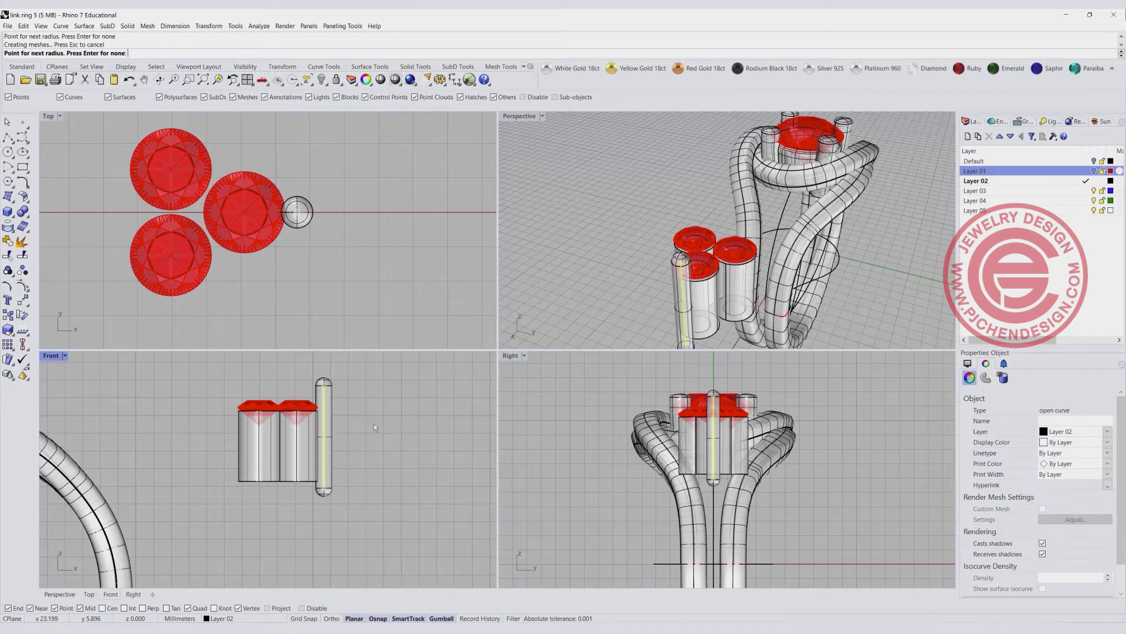
- Undo the move of the centre line and shift the prong pipe itself slightly toward the outermost stone so it overlaps the edge
scroll(381, 245, "up", 2)
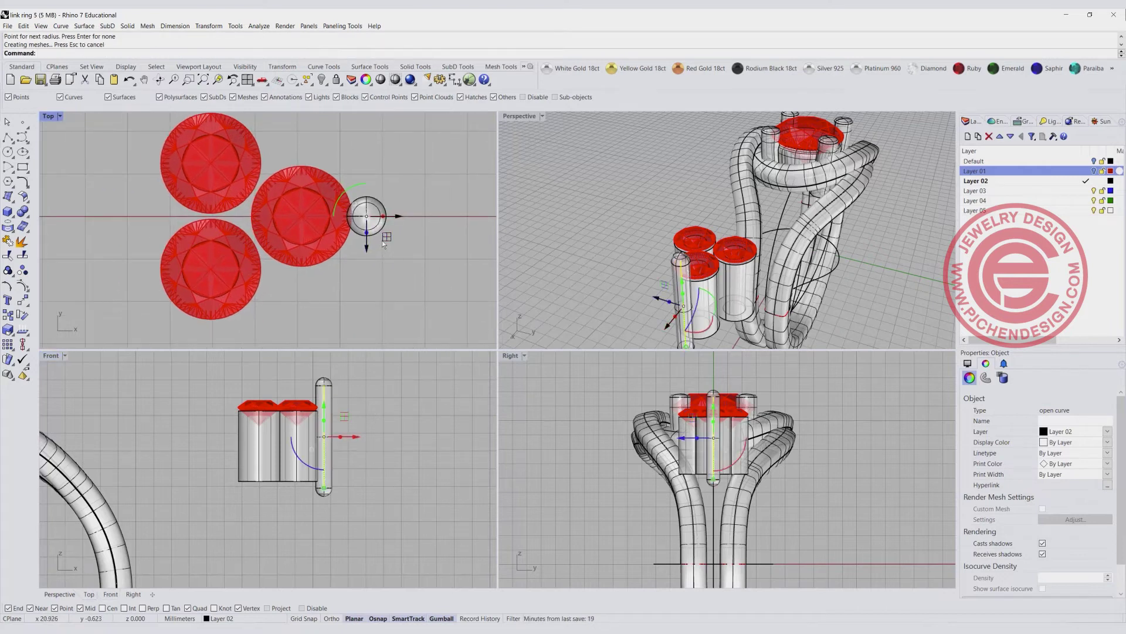
left_click_drag(399, 217, 396, 220)
key("ctrl+z")
left_click(410, 244)
left_click(370, 225)
left_click(409, 249)
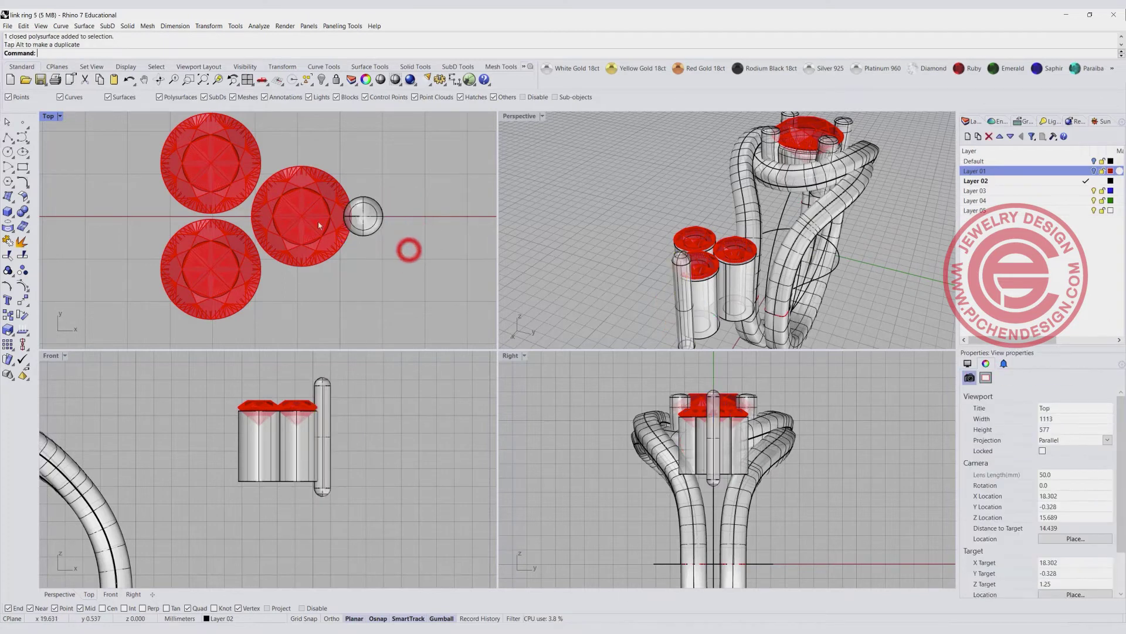
- Copy the side-stone prong along the X axis to the gap at the centre of the three stones
left_click(373, 224)
key("alt")
left_click_drag(394, 215, 271, 225)
left_click(404, 311)
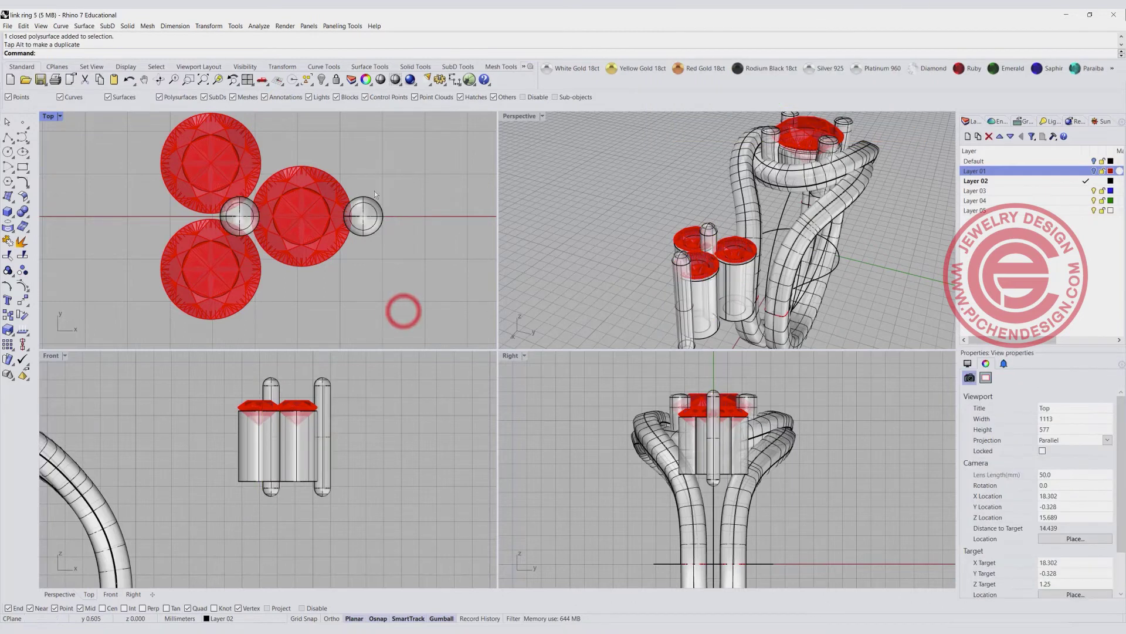
- Copy the centre prong along the X axis to the inner side of the cluster, between the two paired stones
left_click(243, 224)
left_click_drag(267, 217, 205, 222)
key("alt")
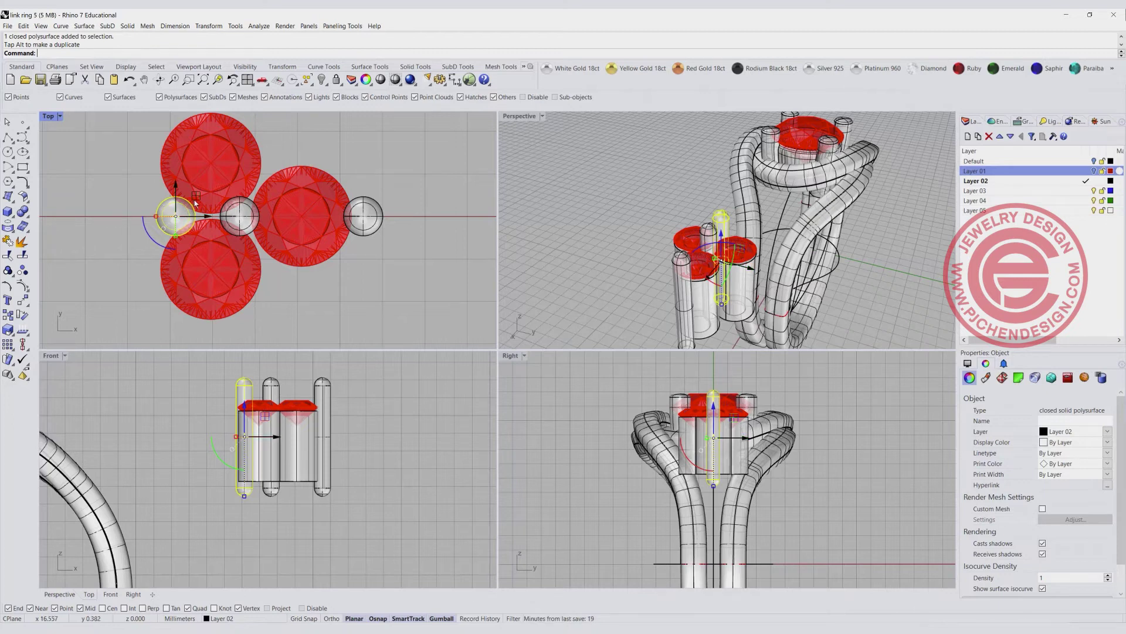
scroll(345, 241, "down", 3)
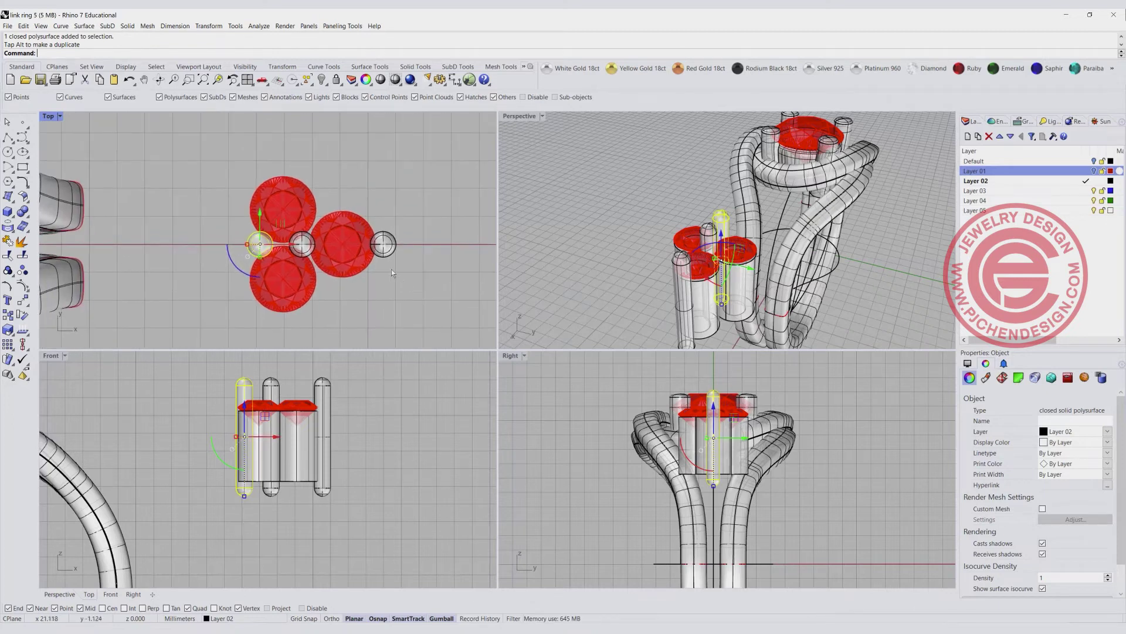
left_click(339, 181)
- Copy the inner prong in the Y direction to the far outer edge of the upper paired stone in the Top view
left_click(257, 243)
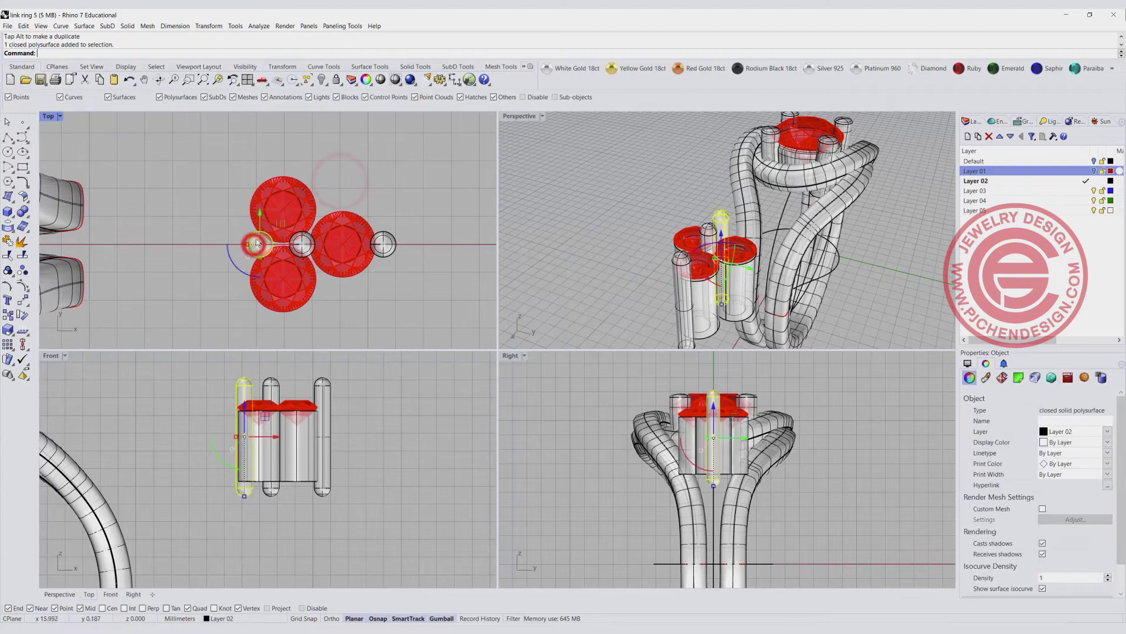
left_click_drag(277, 227, 269, 149)
key("ctrl+z")
key("alt")
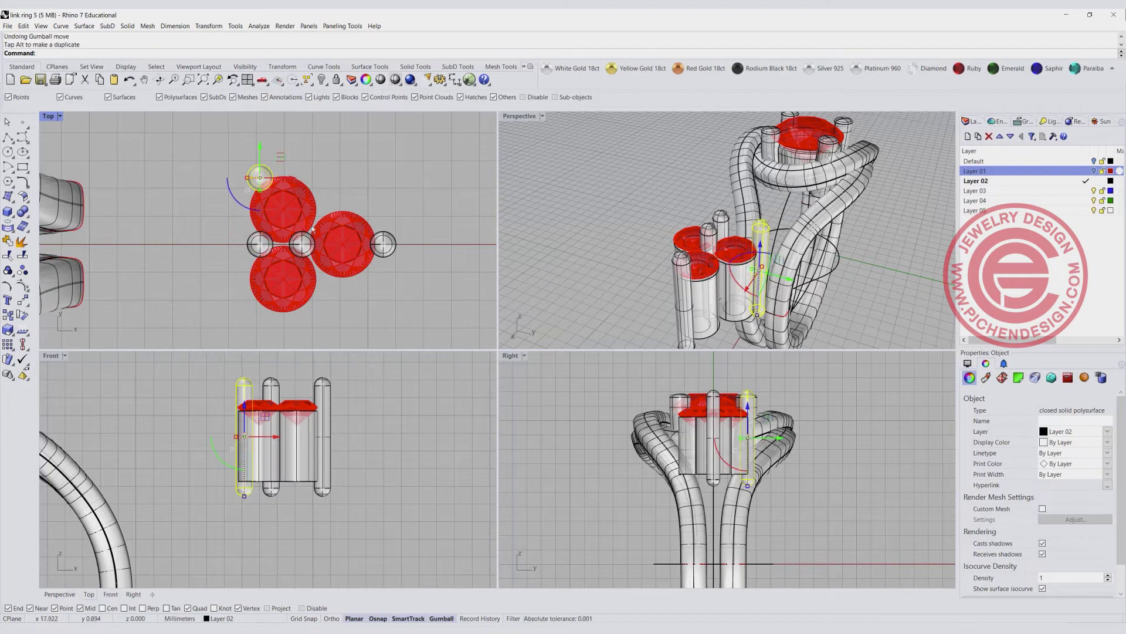
- Copy the centre prong to the outer notch between the upper paired stone and the single end stone
scroll(306, 248, "up", 4)
left_click_drag(320, 222, 362, 153)
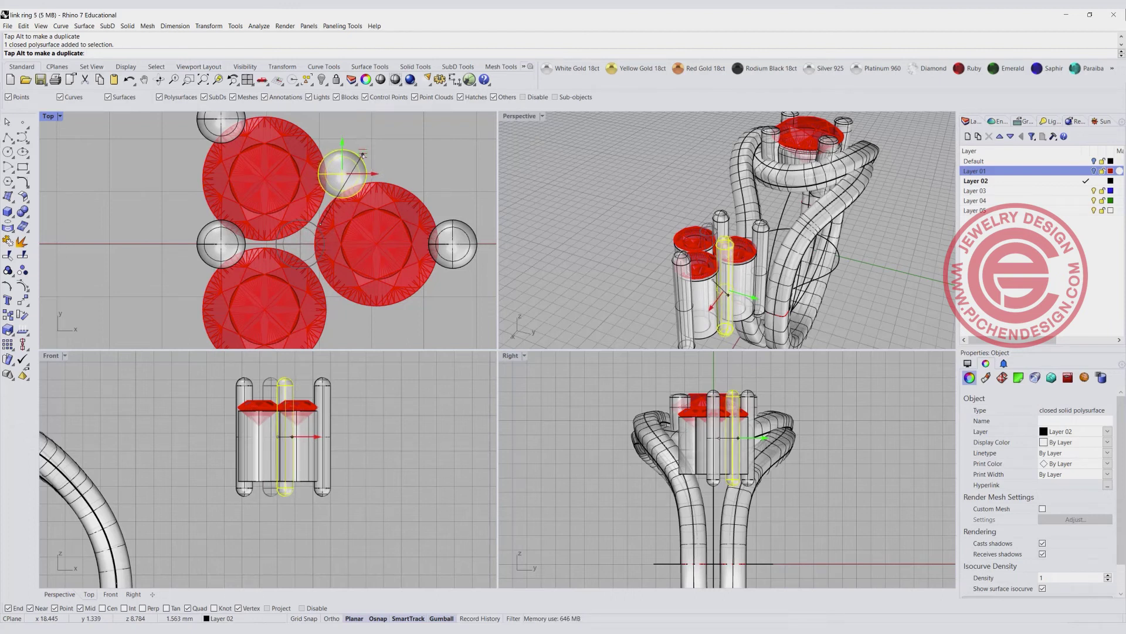
left_click_drag(362, 153, 362, 155)
key("Escape")
scroll(379, 164, "down", 3)
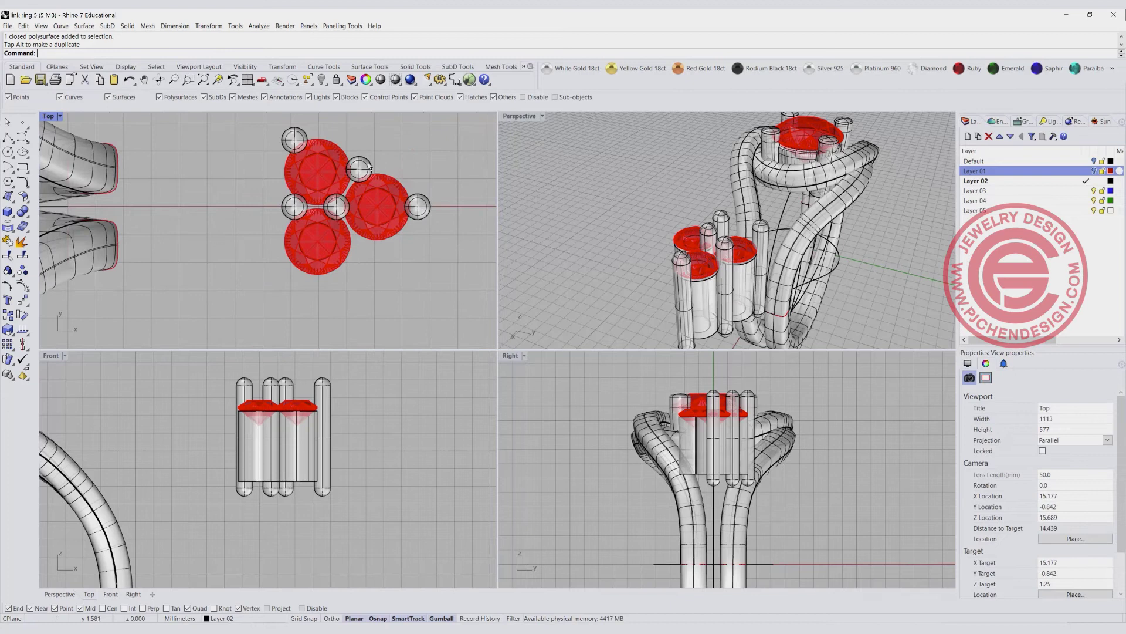
- Mirror the two upper prongs across the X axis to the other side of the cluster
left_click(369, 166)
left_click(294, 140, "shift")
left_click(22, 301)
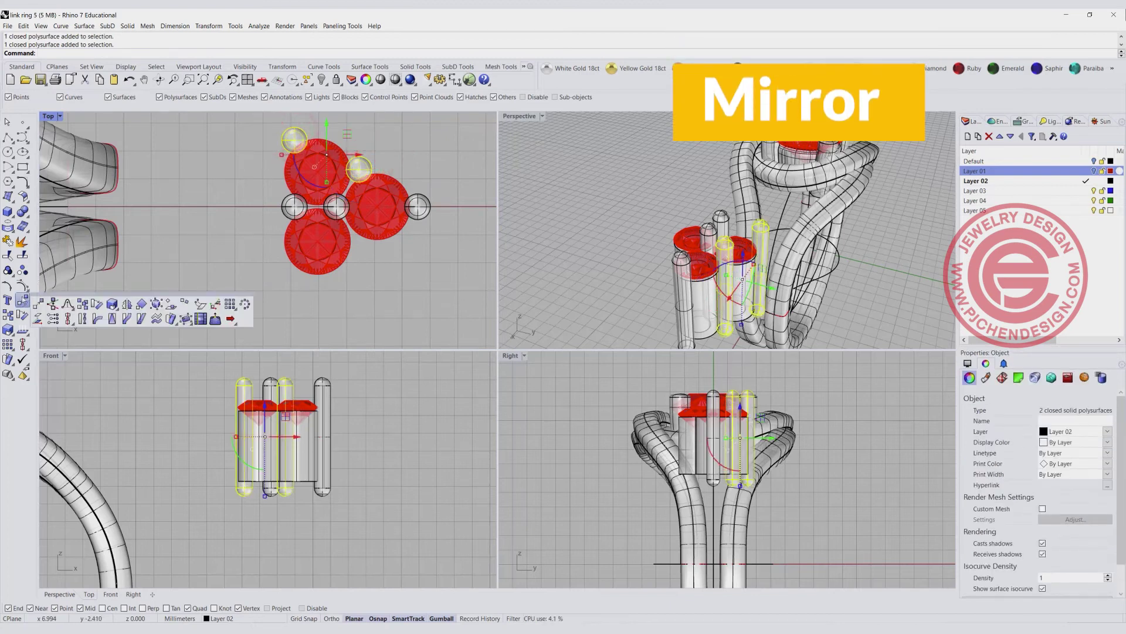
left_click(127, 304)
left_click(465, 203)
left_click(434, 290)
scroll(320, 222, "down", 3)
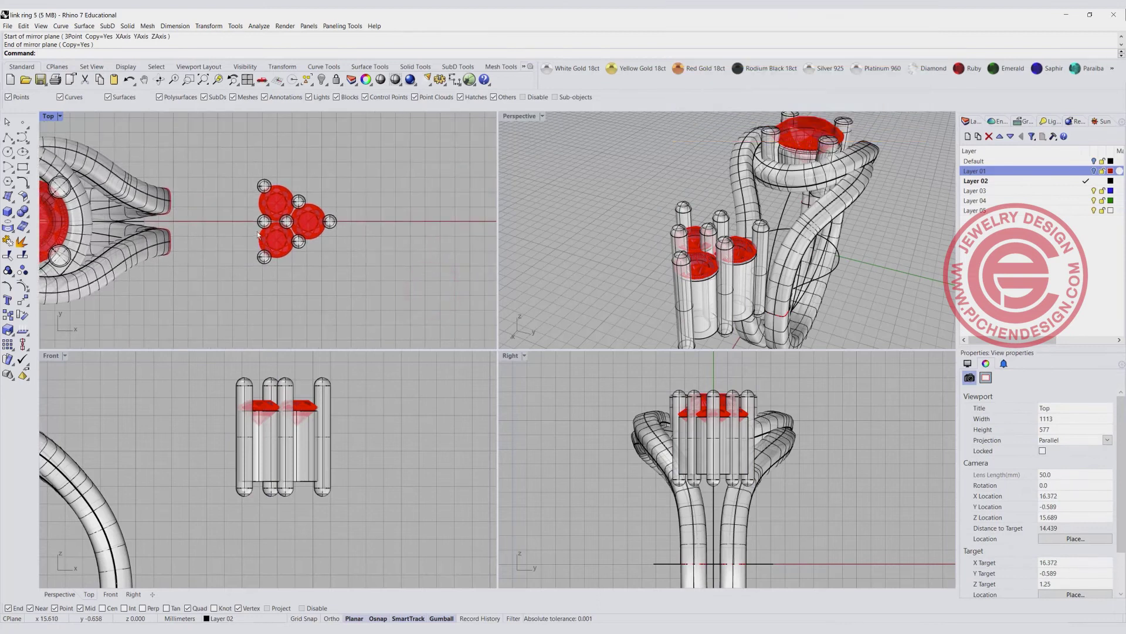
- Select all the side-stone prongs in the Front view and lower them slightly relative to the stones
right_click_drag(661, 270, 622, 257)
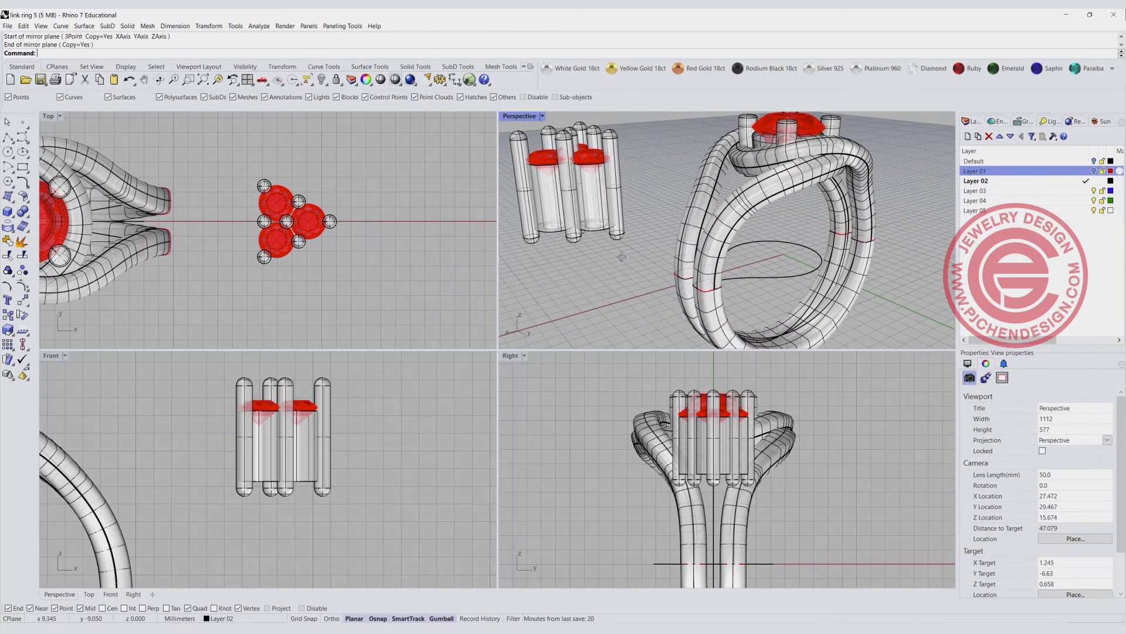
left_click_drag(360, 382, 205, 370)
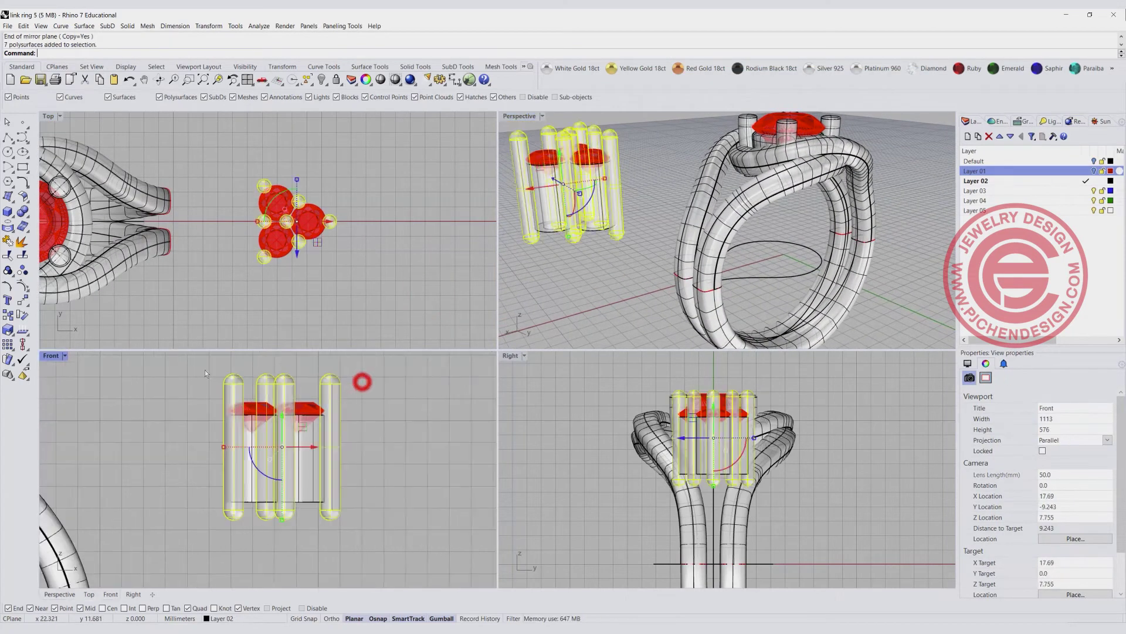
left_click_drag(281, 415, 273, 431)
left_click(373, 440)
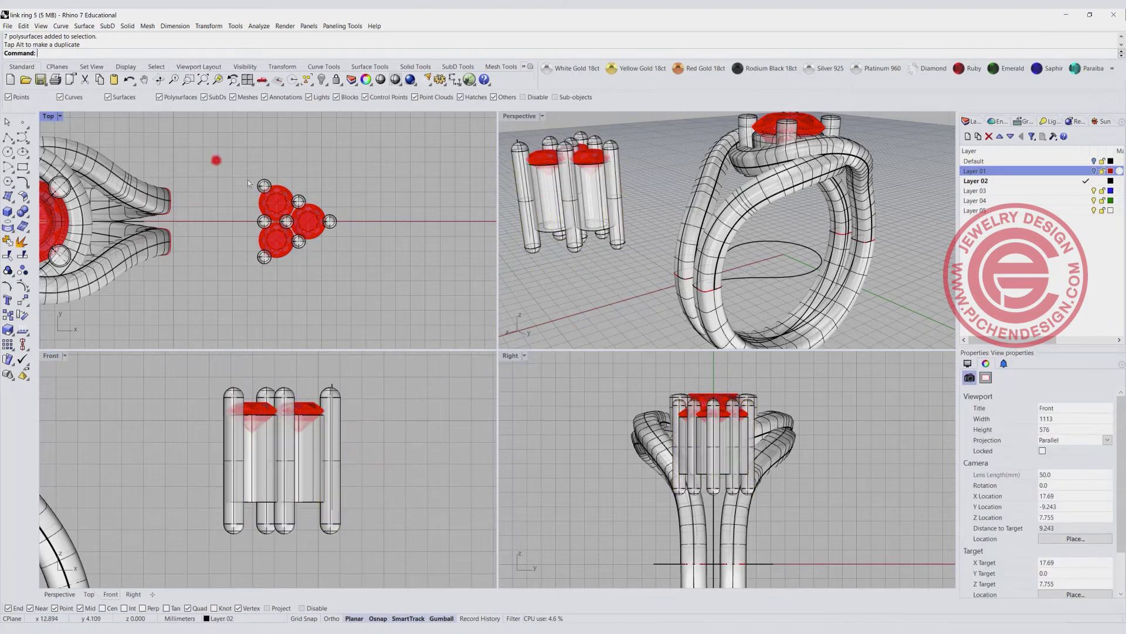
- Group all the side stones, tubes and prongs of the cluster
left_click_drag(247, 183, 337, 278)
left_click(21, 271)
scroll(301, 248, "down", 2)
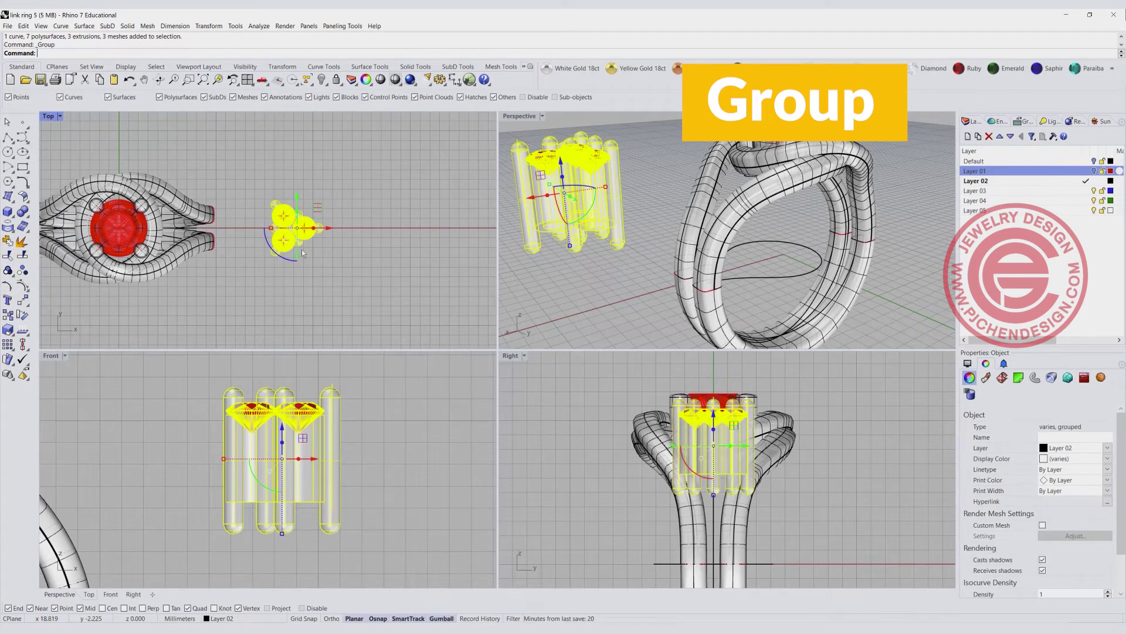
- Copy the grouped cluster along the X axis to the opening between the ring bands beside the centre stone
left_click_drag(329, 228, 226, 229, "alt")
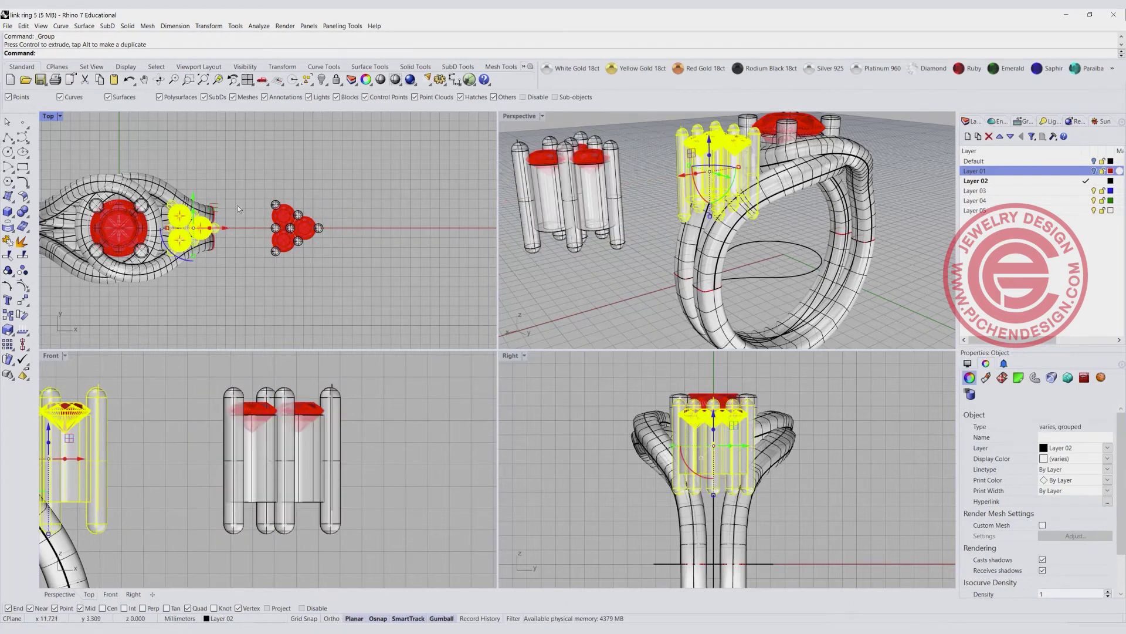
scroll(292, 232, "up", 2)
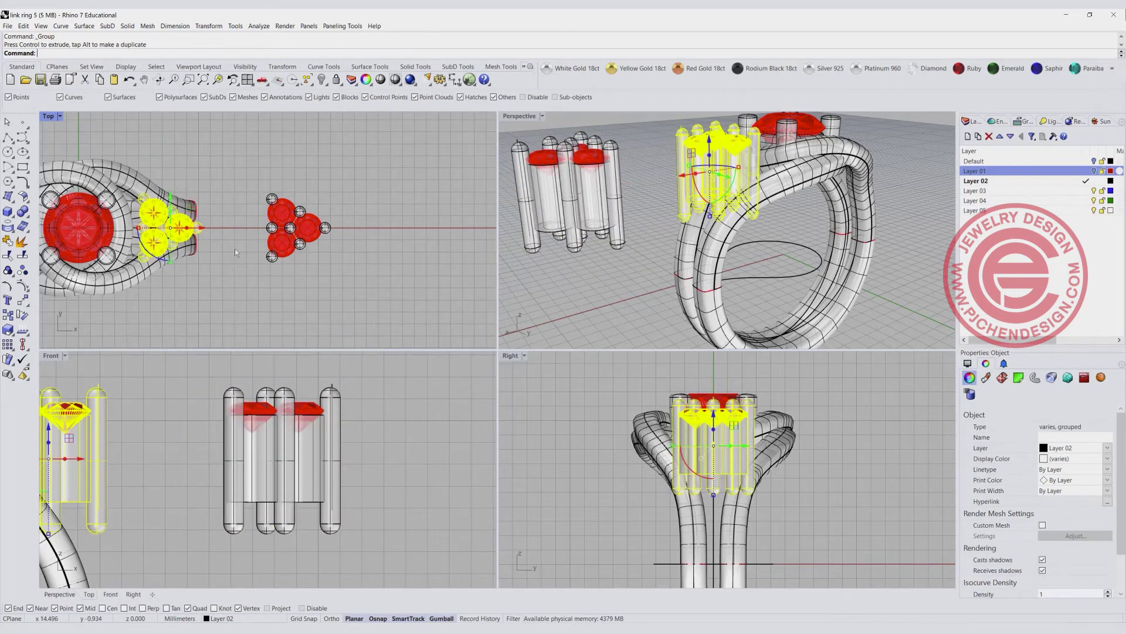
scroll(306, 409, "down", 3)
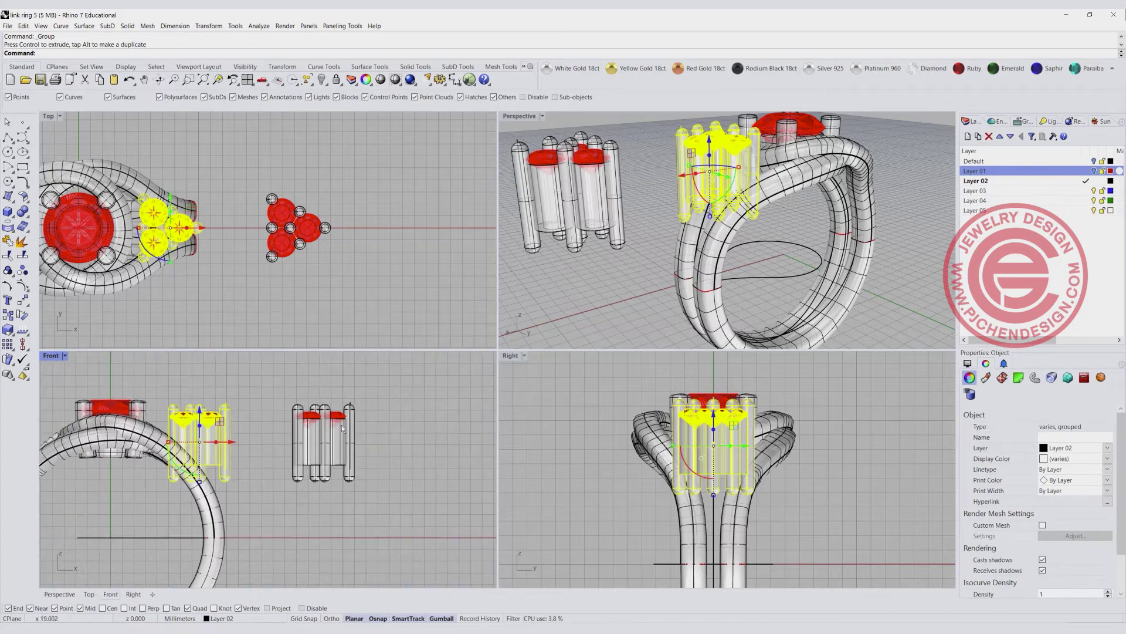
- Hide the original side-stone cluster outside the ring
left_click_drag(355, 268, 266, 176)
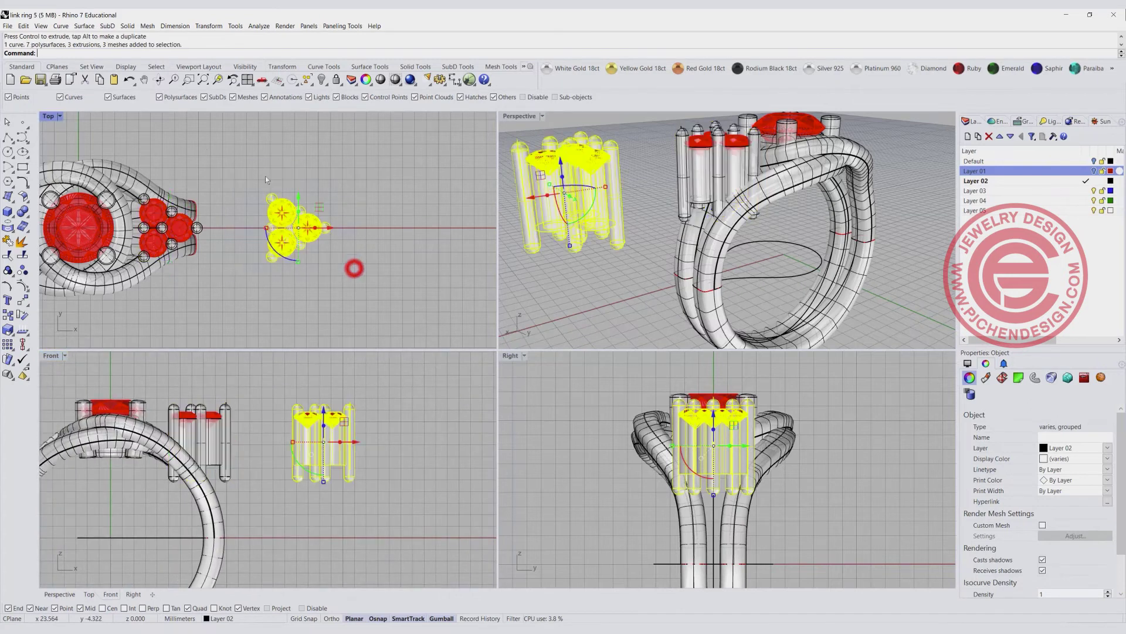
left_click(324, 81)
right_click_drag(187, 242, 314, 248)
scroll(295, 231, "up", 4)
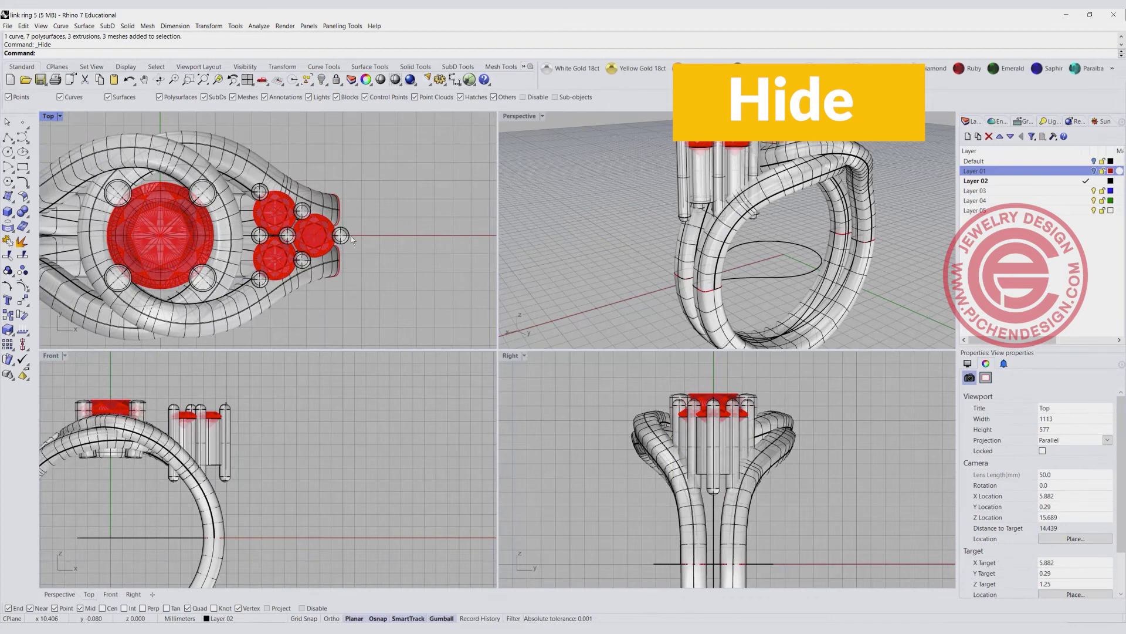
- Rotate and move the copied cluster in the Front view so it tilts along the ring's shoulder and sits into the bands
left_click(352, 236)
scroll(247, 440, "down", 3)
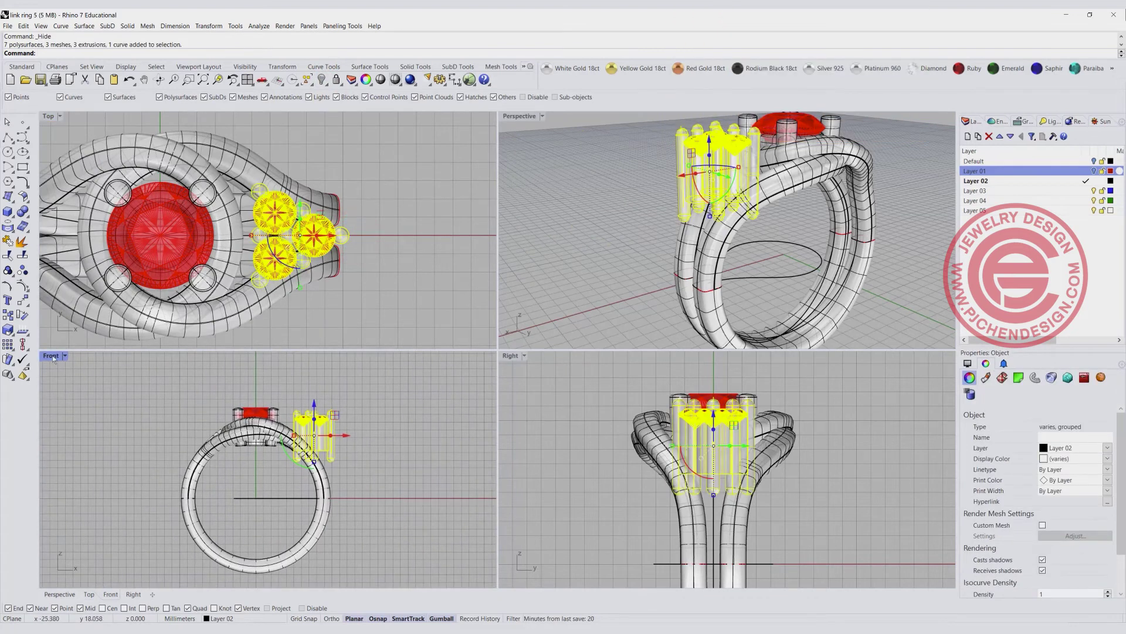
double_click(51, 355)
left_click_drag(473, 265, 382, 320)
left_click_drag(433, 268, 423, 285)
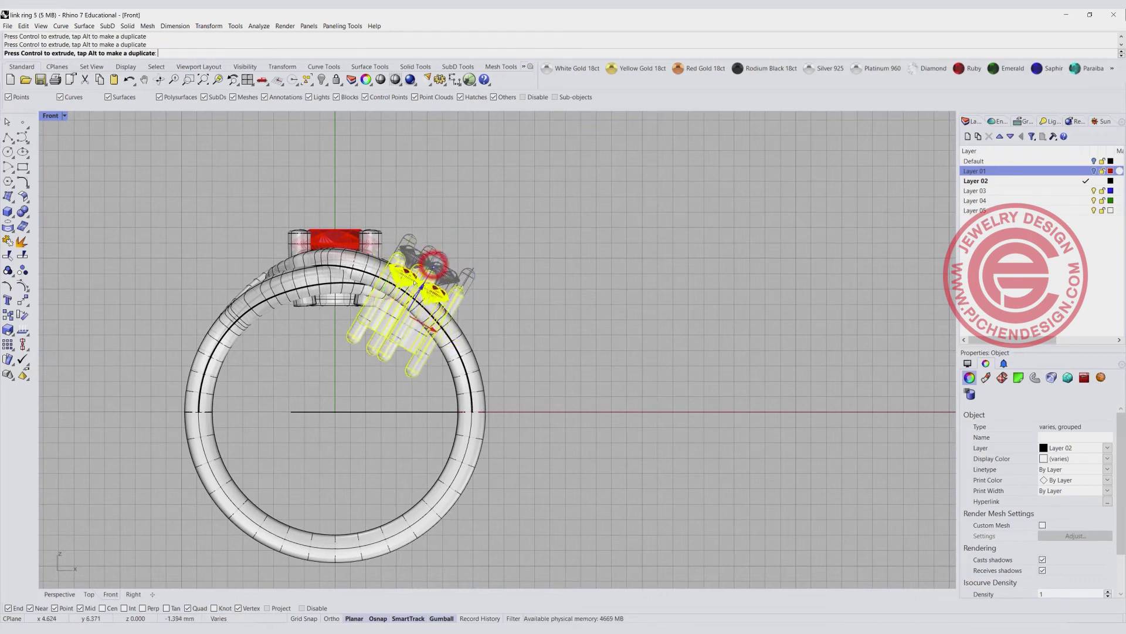
left_click_drag(435, 332, 432, 330)
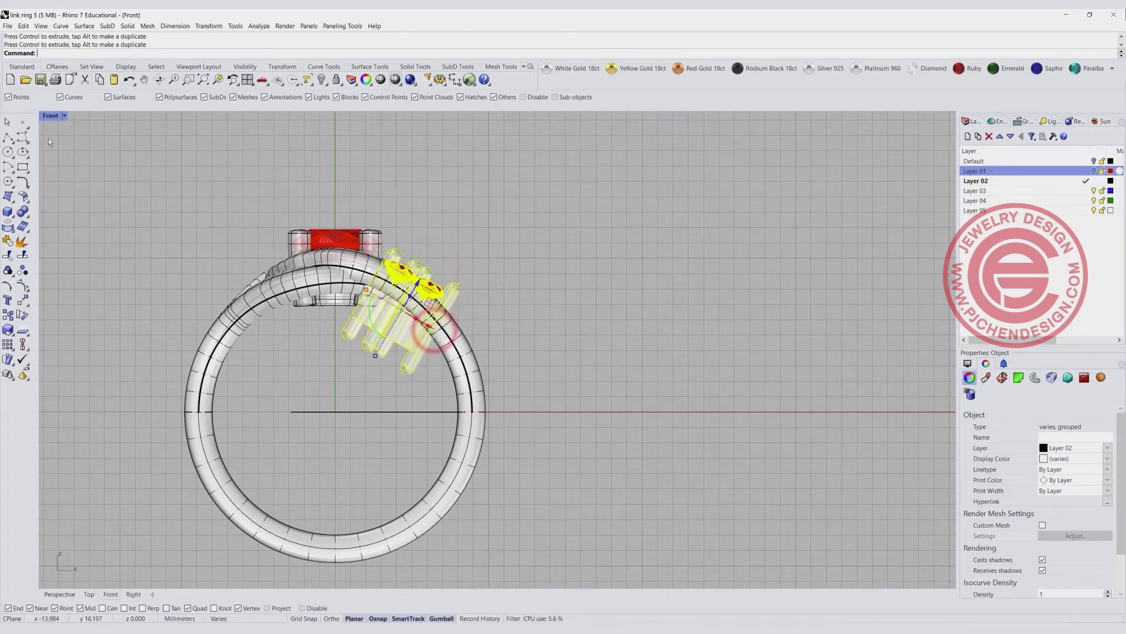
double_click(51, 116)
- Move the tilted cluster slightly outward and down along the shoulder, away from the centre stone's setting
left_click(596, 183)
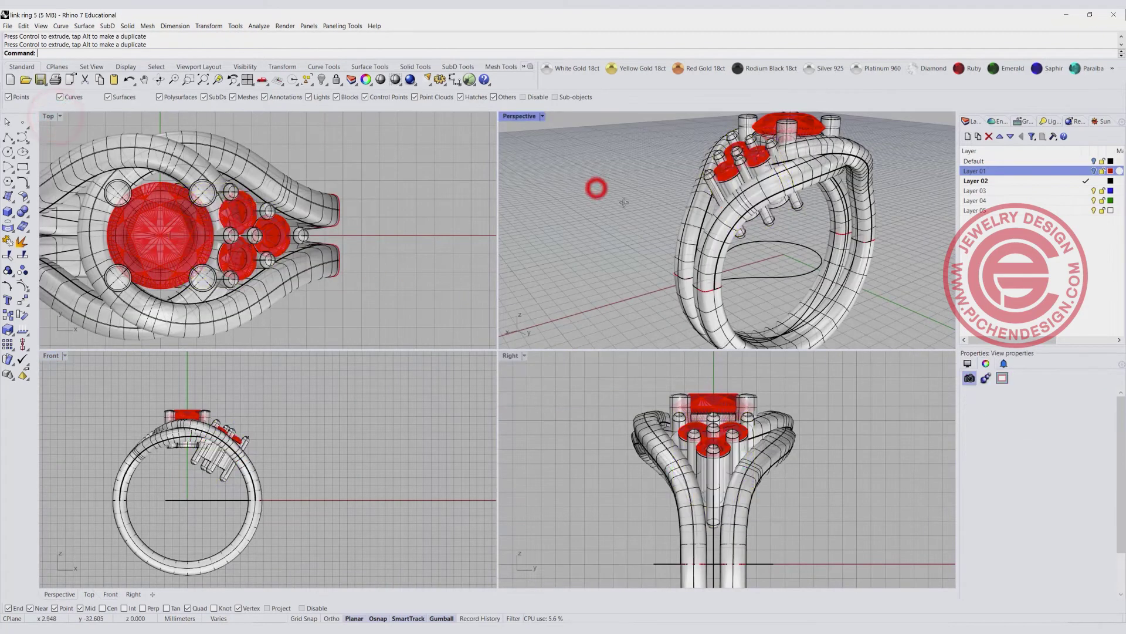
right_click_drag(596, 183, 717, 234)
scroll(265, 233, "up", 2)
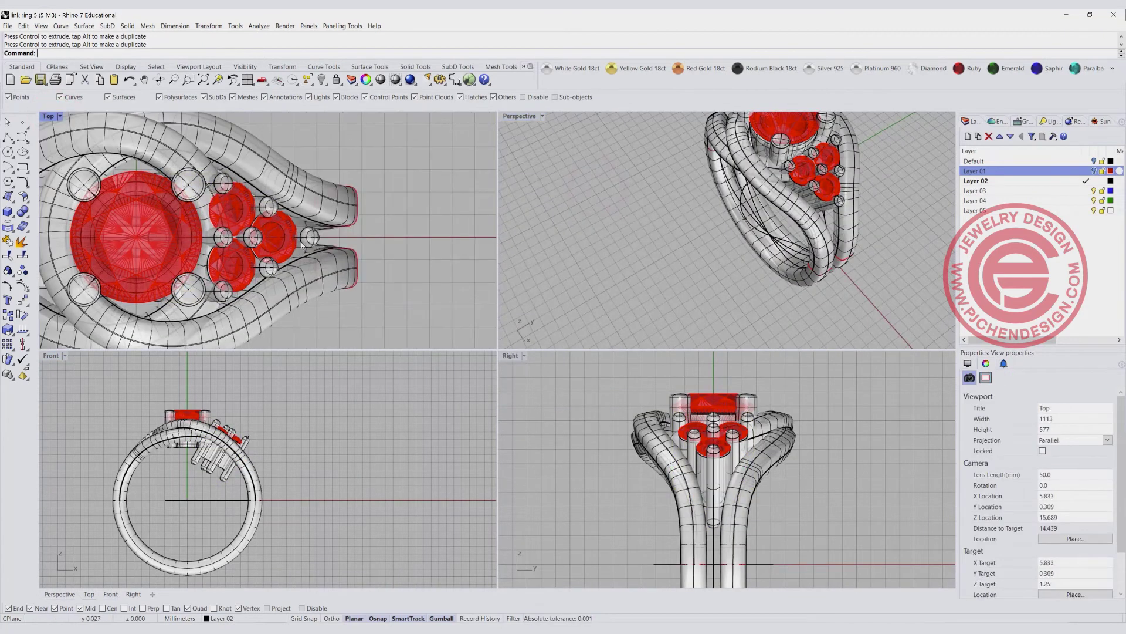
left_click(316, 241)
left_click(312, 244)
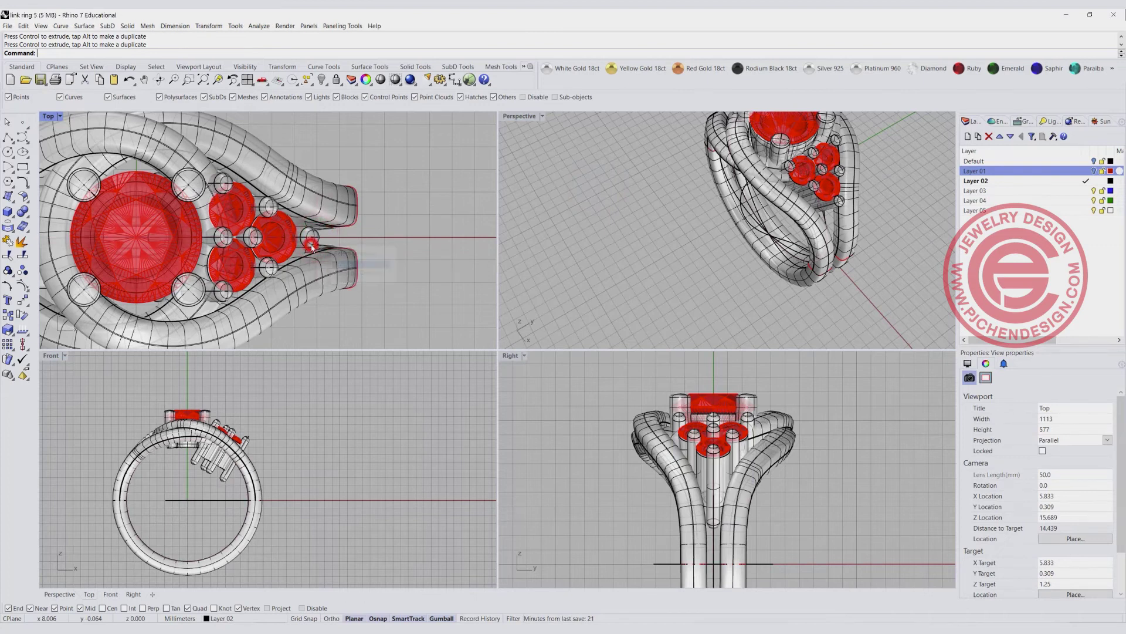
left_click(276, 431)
scroll(251, 438, "up", 6)
left_click(242, 441)
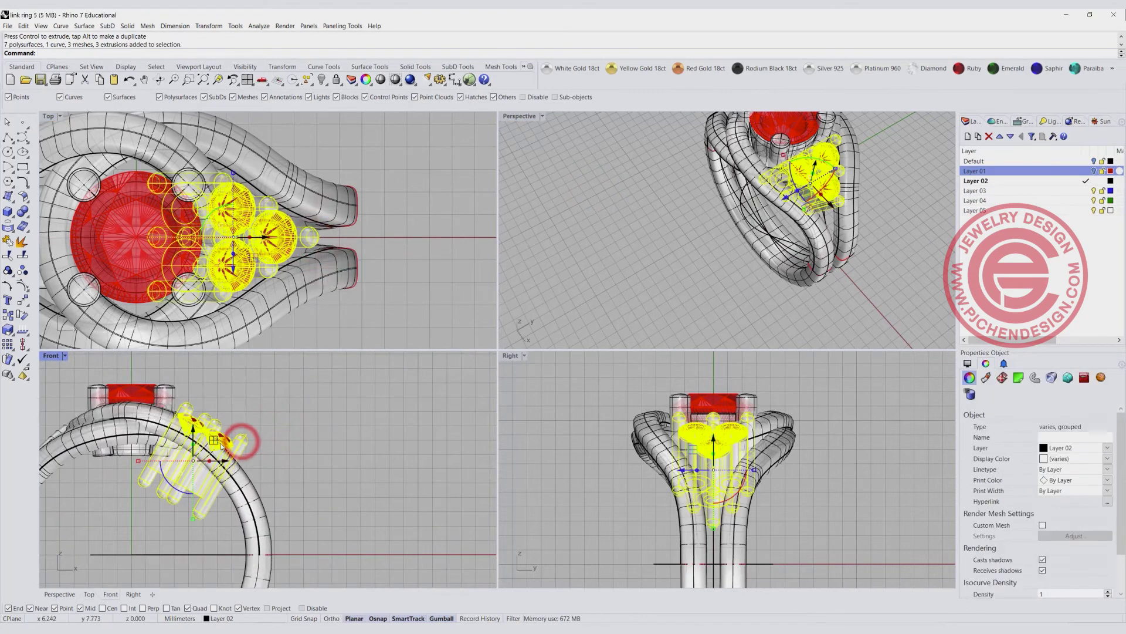
left_click_drag(216, 441, 230, 449)
scroll(200, 245, "up", 2)
left_click(396, 171)
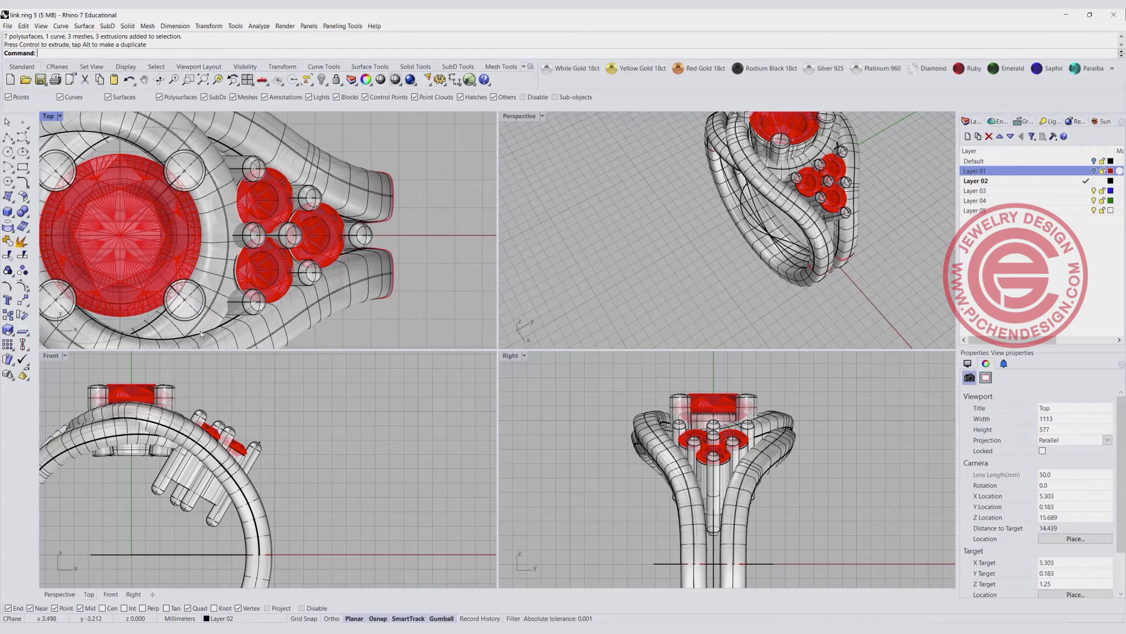
- Nudge the whole cluster slightly further outward in the Front view
scroll(237, 449, "up", 4)
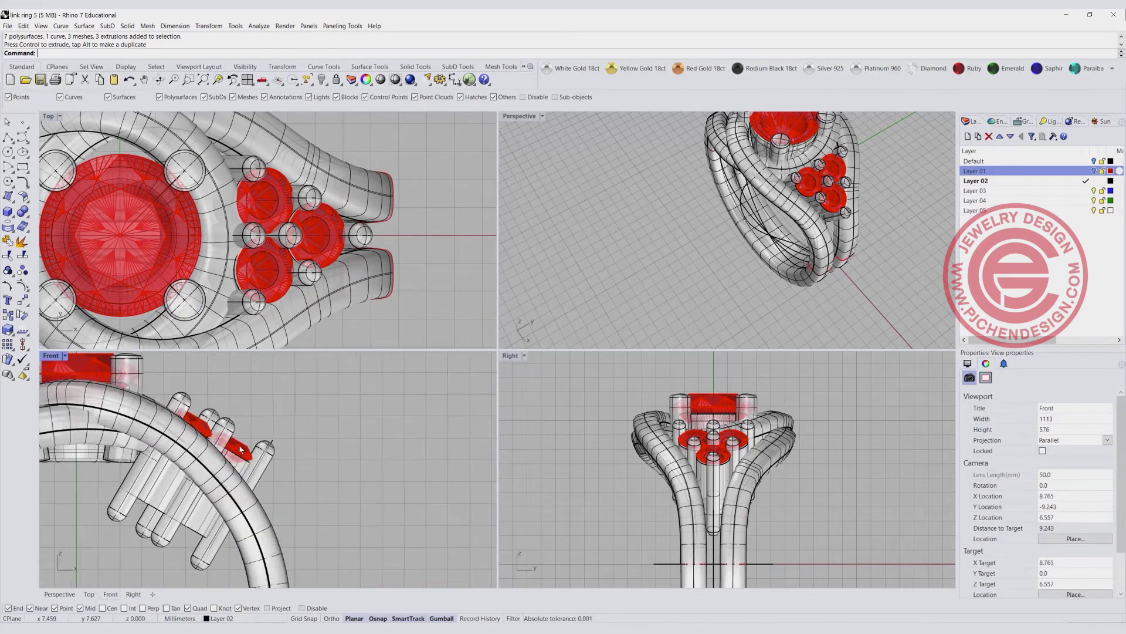
left_click(237, 453)
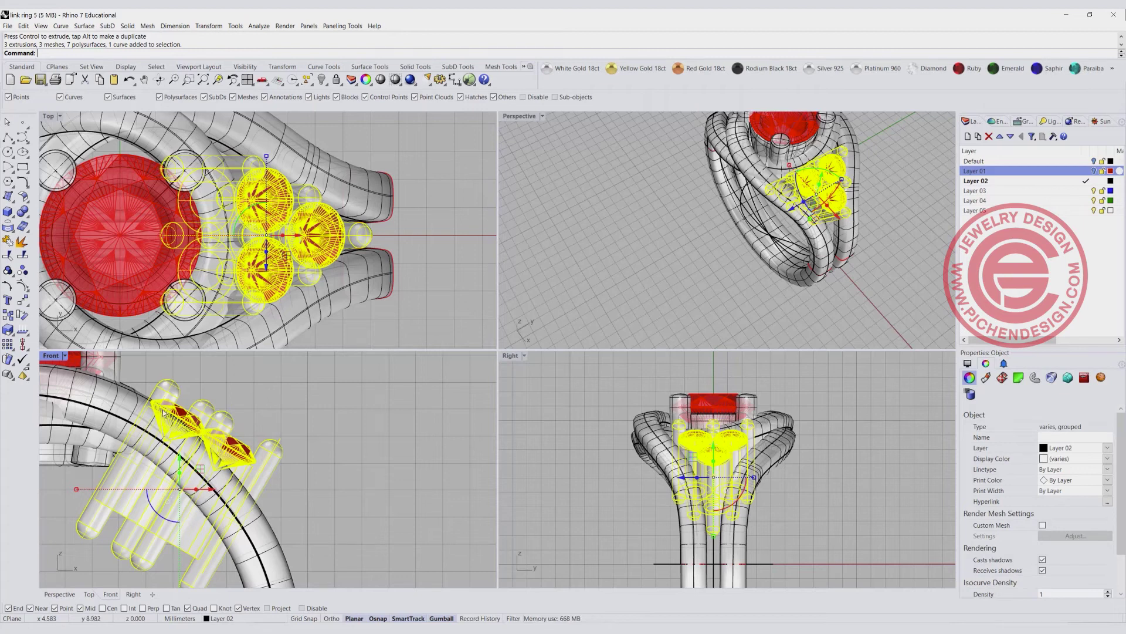
left_click_drag(200, 469, 206, 469)
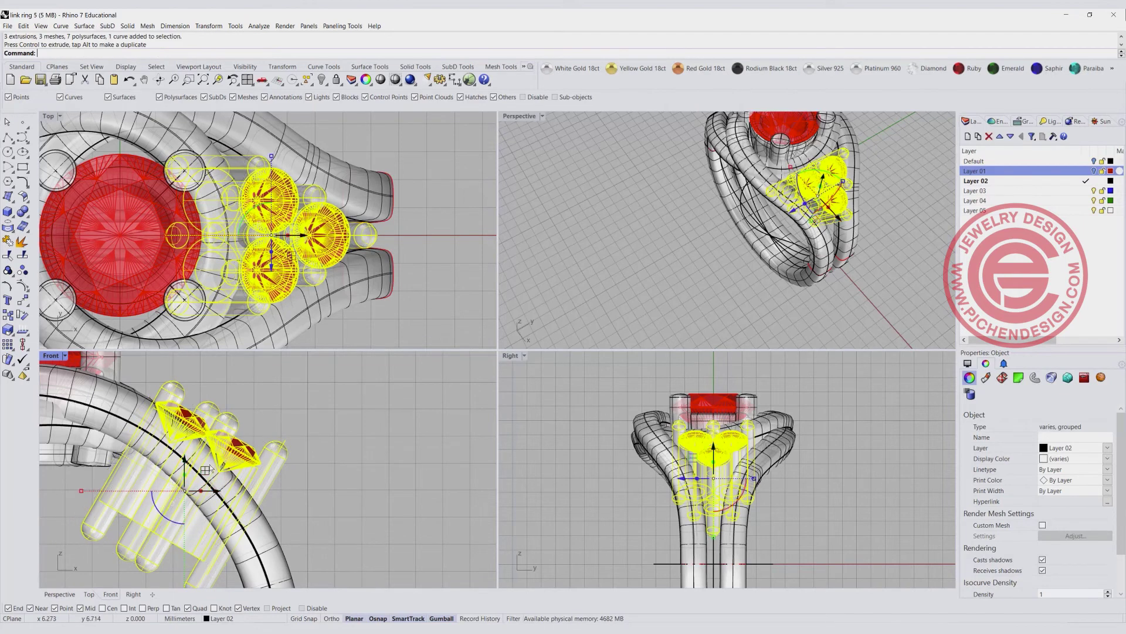
- Ungroup the cluster, then tilt and shift the end stone with its tube and prong to follow the ring's curve
left_click(25, 270)
left_click(284, 452)
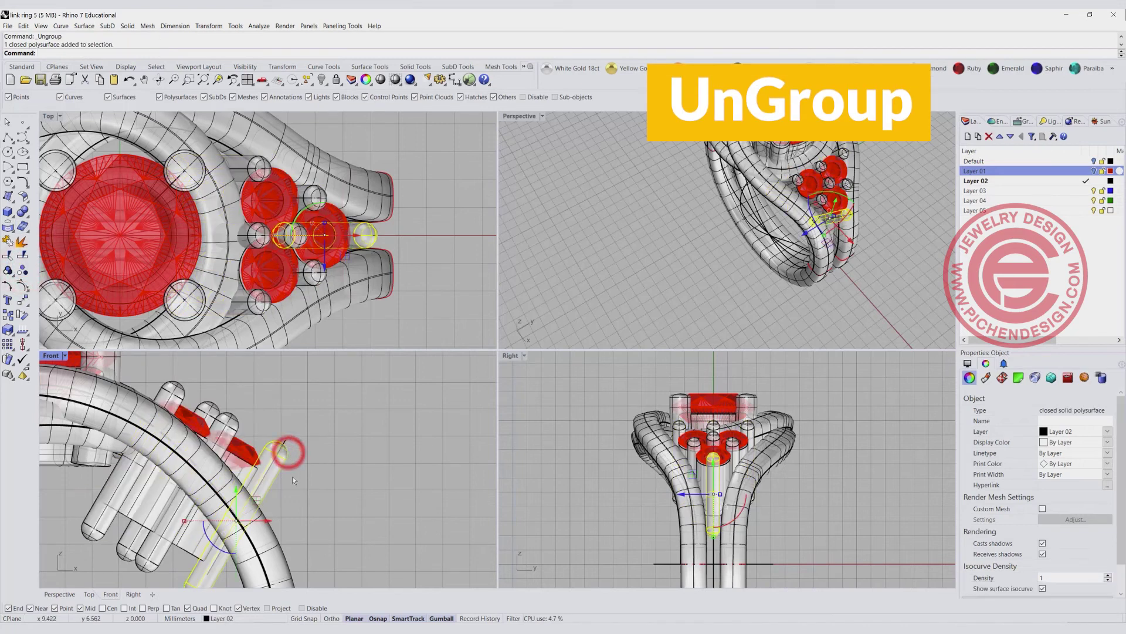
left_click_drag(265, 455, 262, 451)
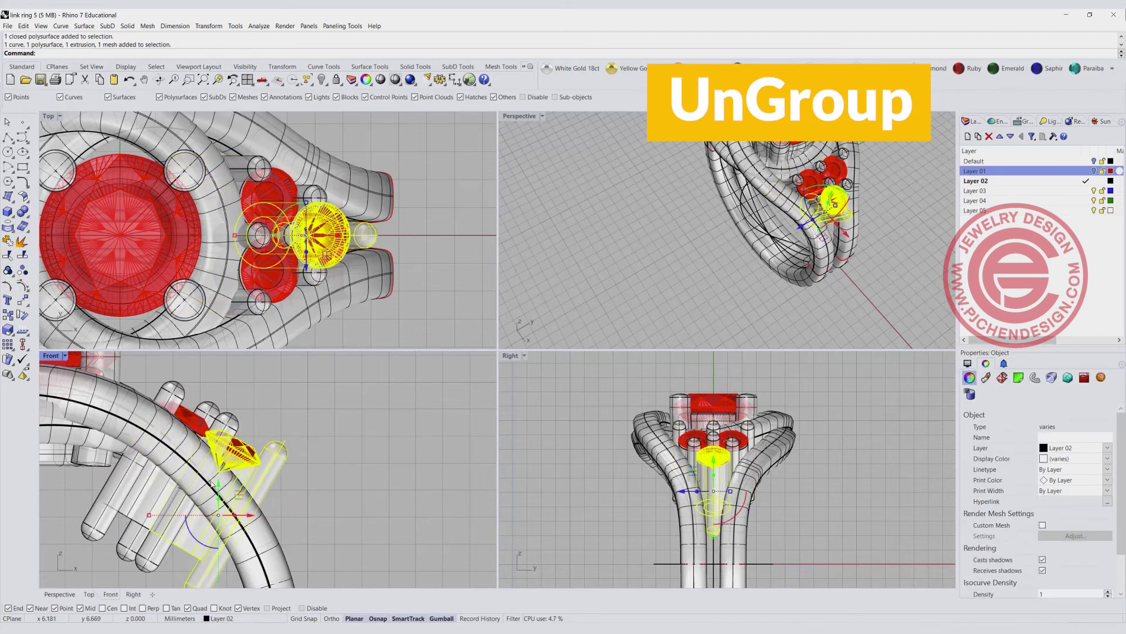
left_click_drag(195, 535, 189, 525)
left_click_drag(242, 499, 233, 508)
left_click(579, 251)
right_click_drag(816, 244, 737, 244)
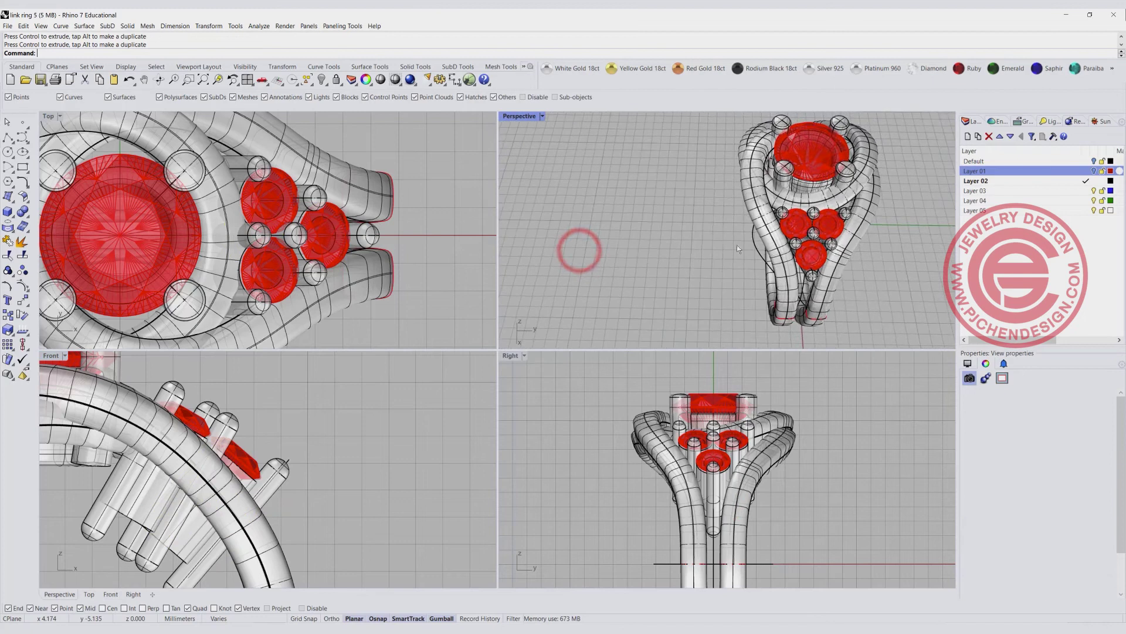
scroll(789, 244, "up", 5)
right_click_drag(823, 267, 783, 257)
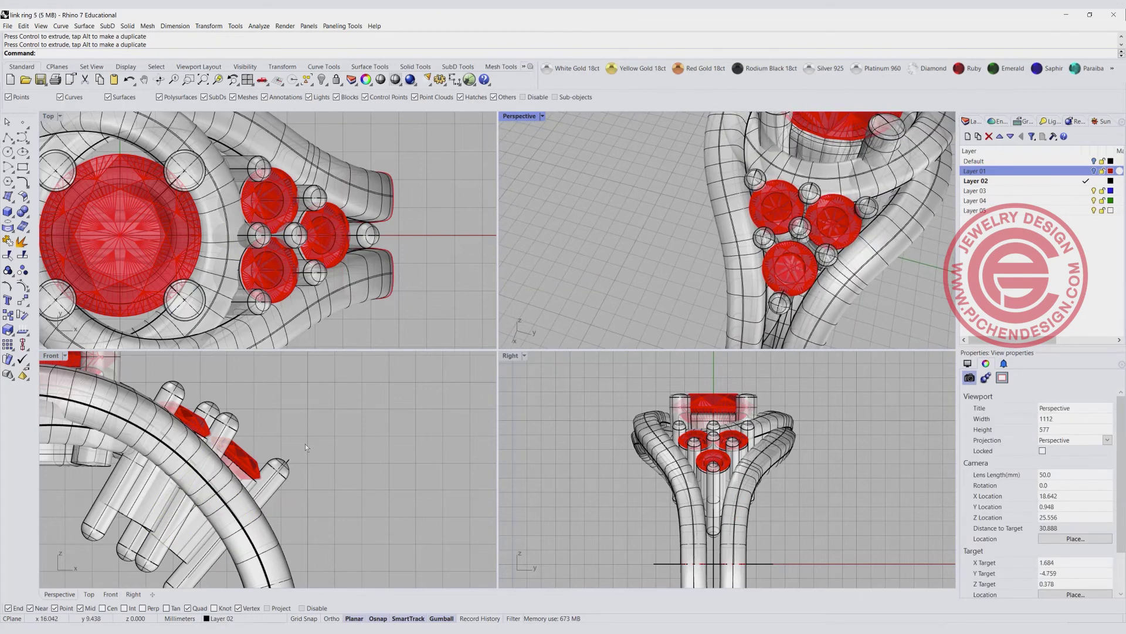
- Nudge the end stone with its tube and prong slightly inward, closer to the two paired stones
left_click(309, 492)
left_click(247, 472)
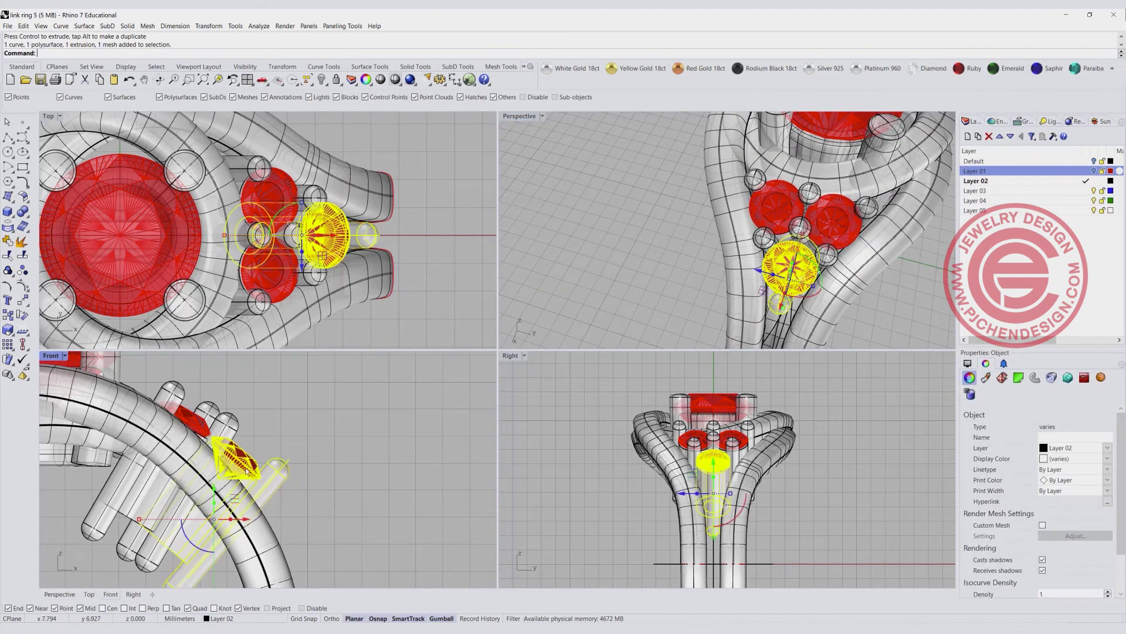
mouse_move(237, 502)
left_mouse_down()
mouse_move(181, 523)
mouse_move(230, 494)
left_mouse_up()
key("Escape")
right_click_drag(788, 256, 574, 316)
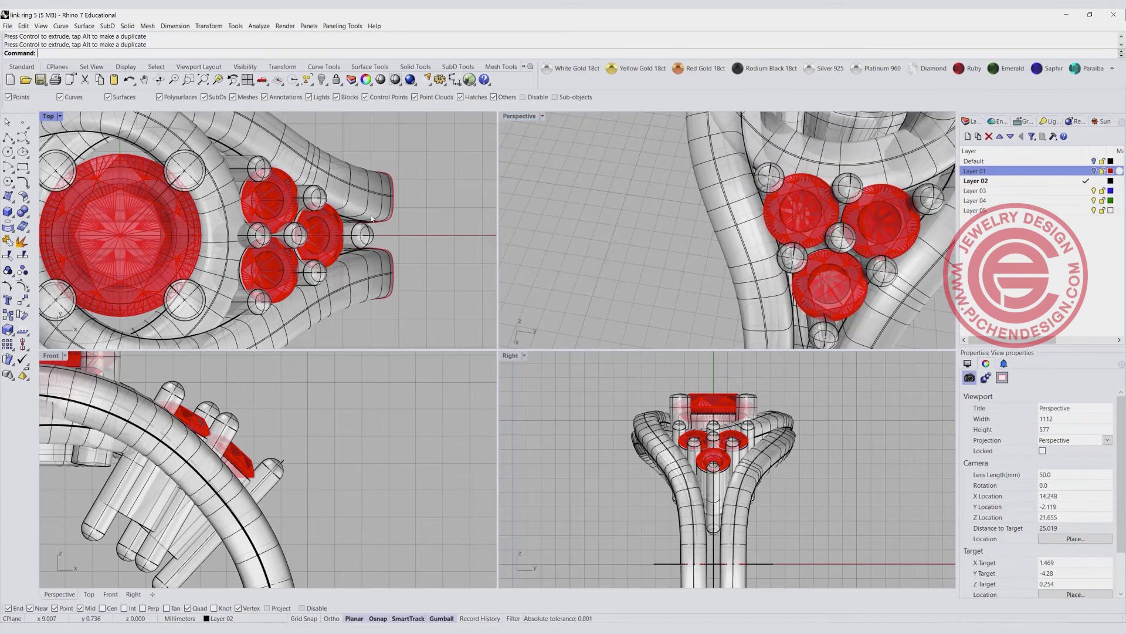
- Combine the side cluster's three tubes and surrounding prongs into one solid with Boolean Union
scroll(371, 219, "down", 4)
left_click_drag(290, 134, 407, 302)
left_click(407, 301)
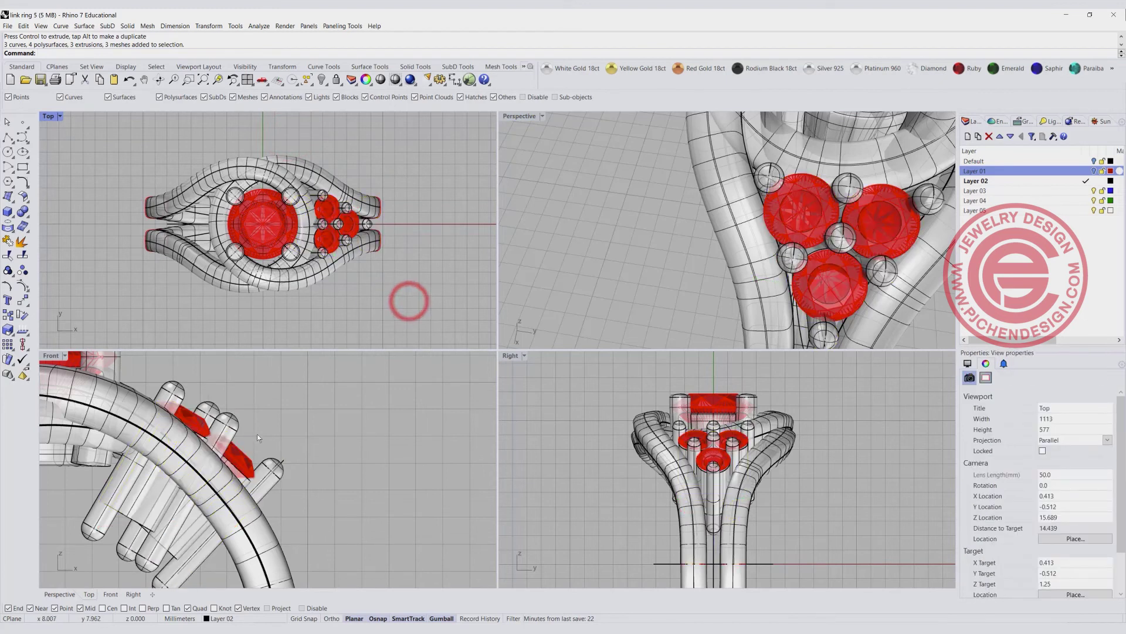
scroll(349, 432, "down", 5)
left_click_drag(272, 514, 220, 478)
left_click(21, 212)
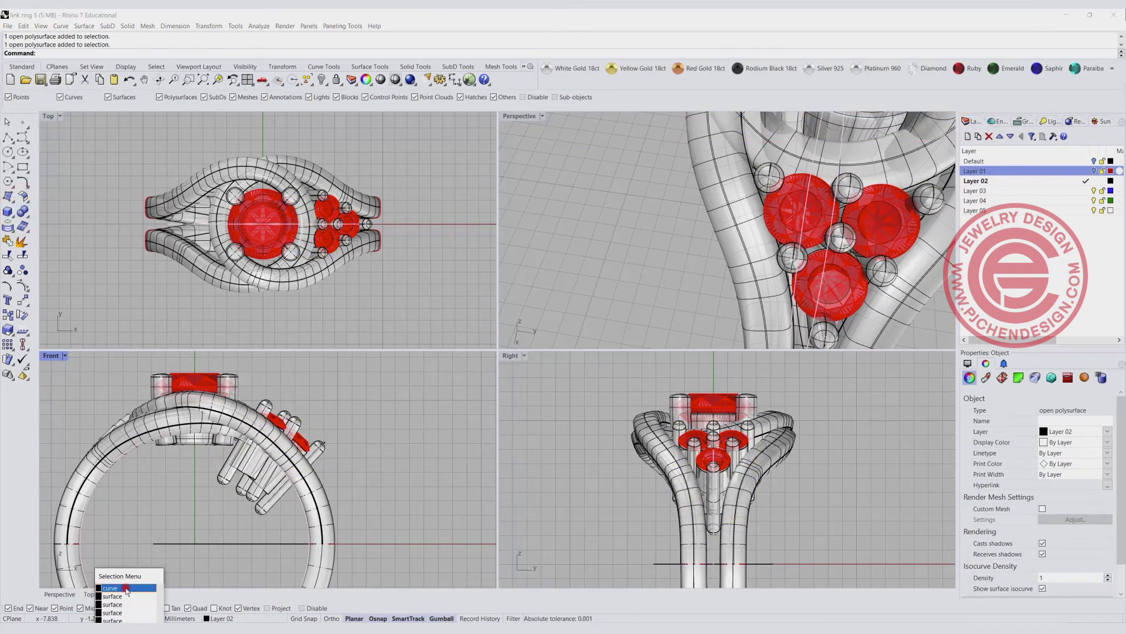
- Extrude the ring's inner finger circle straight to both sides as a solid cylinder, about 10 mm each way, extending past the bands
left_click(126, 587)
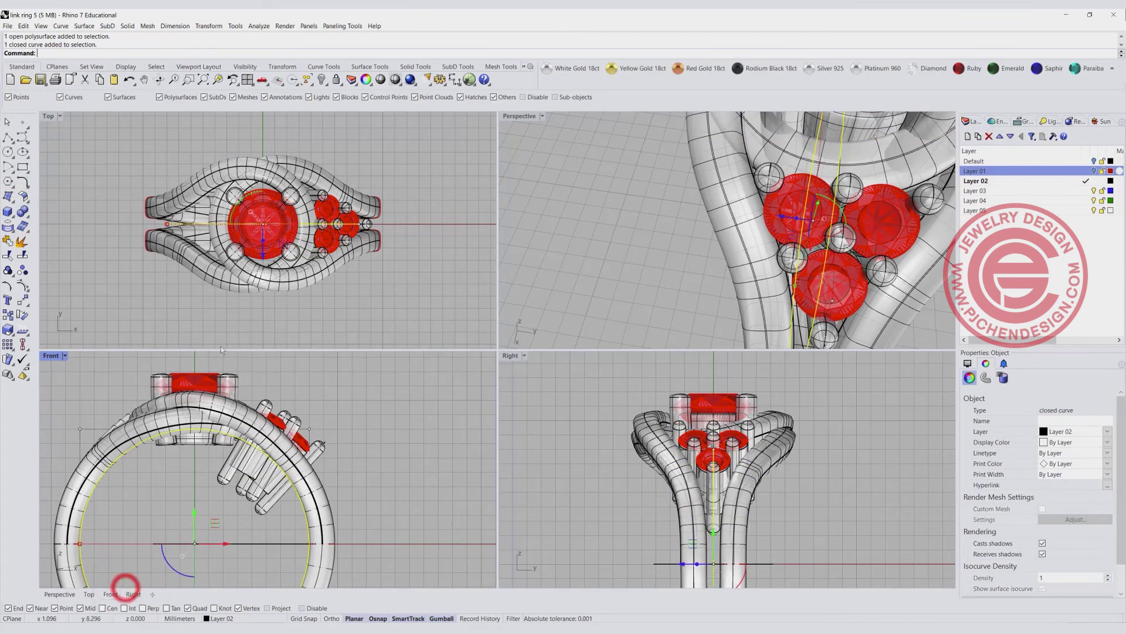
scroll(217, 138, "down", 2)
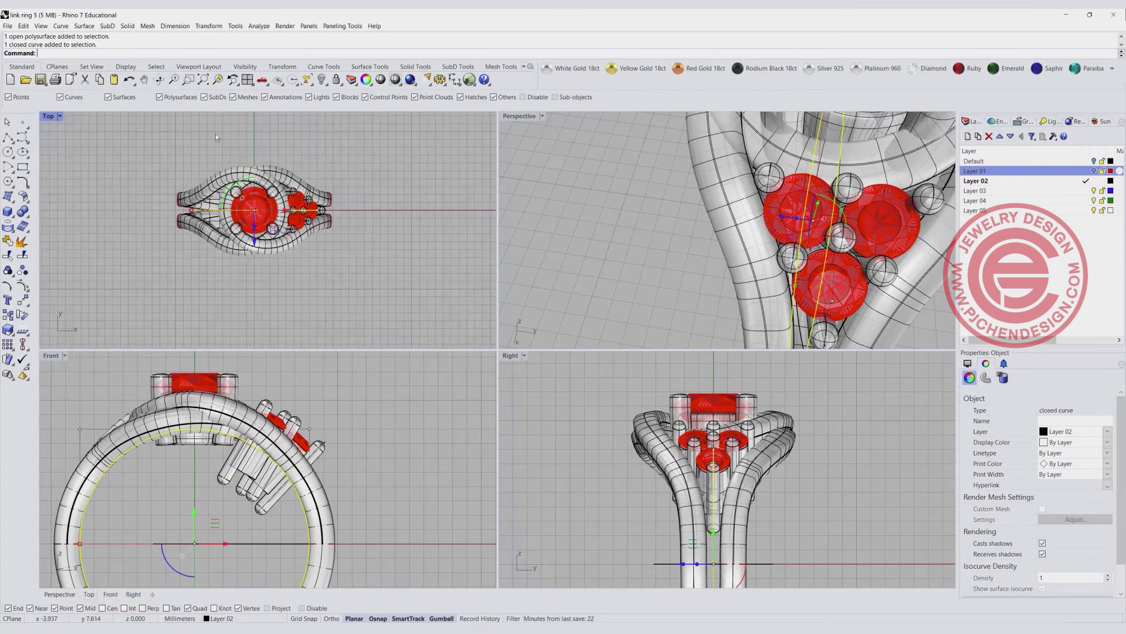
left_click(126, 26)
mouse_move(194, 184)
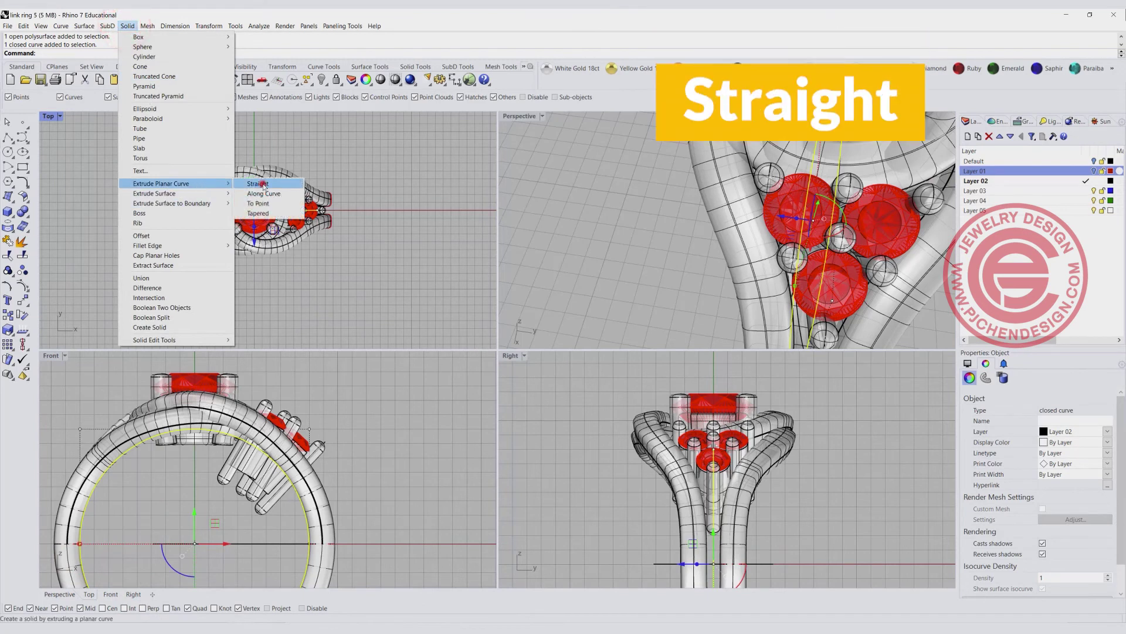
left_click(258, 184)
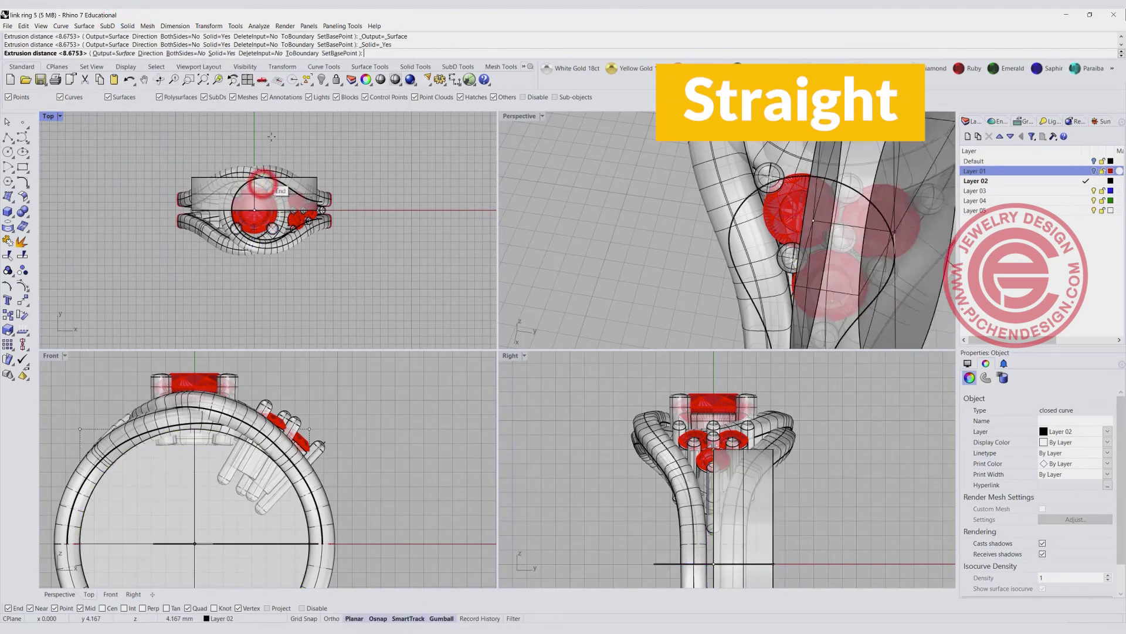
left_click(185, 54)
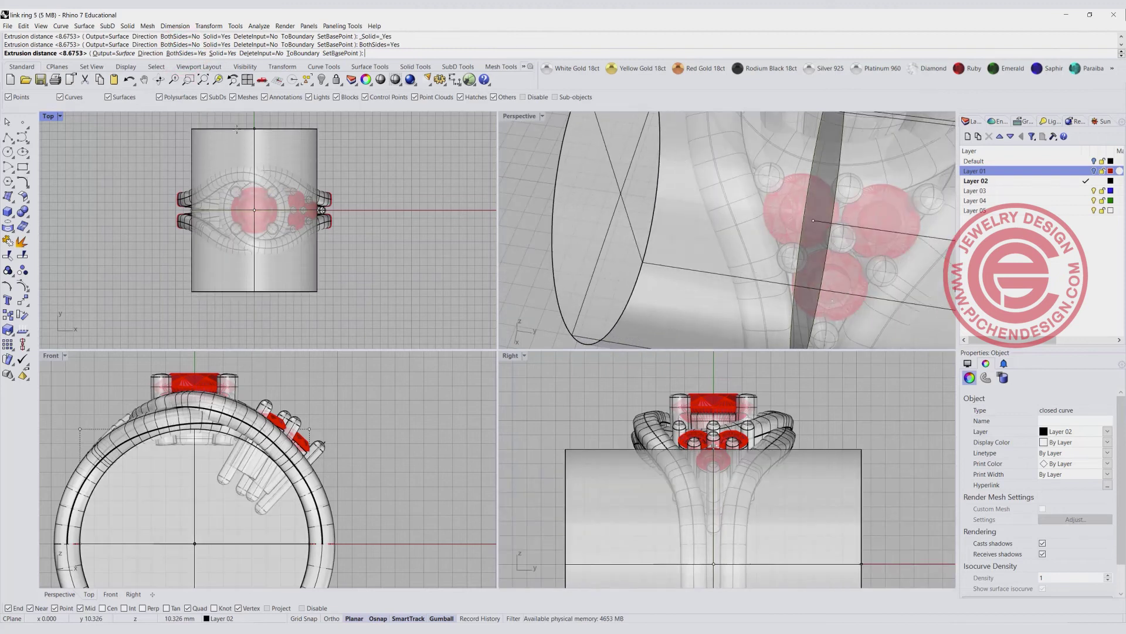
left_click(238, 127)
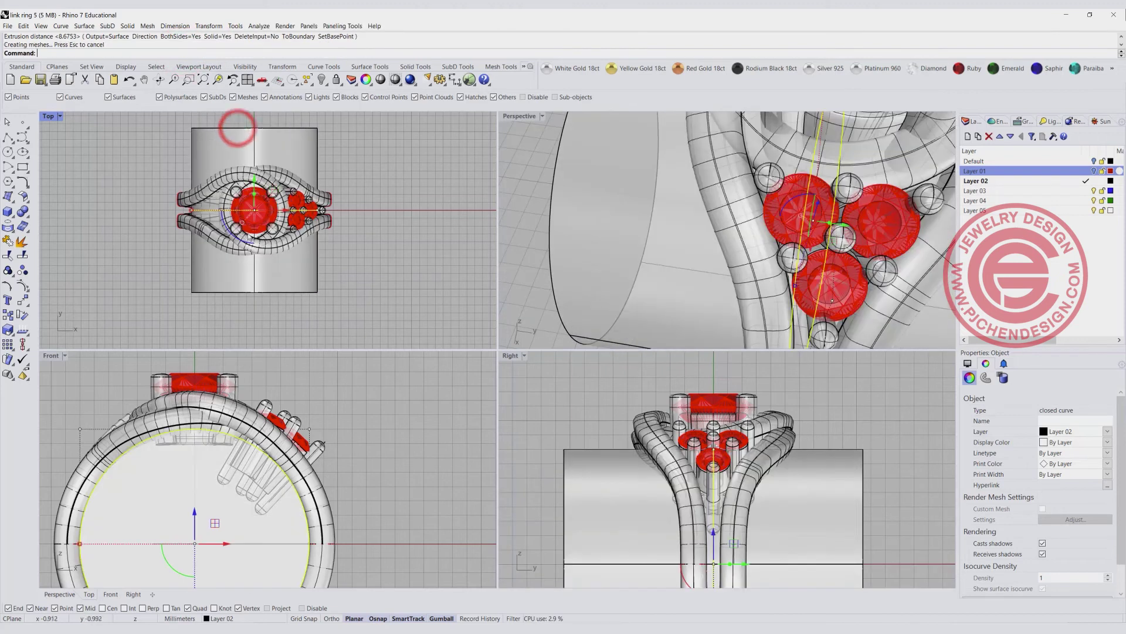
left_click(402, 440)
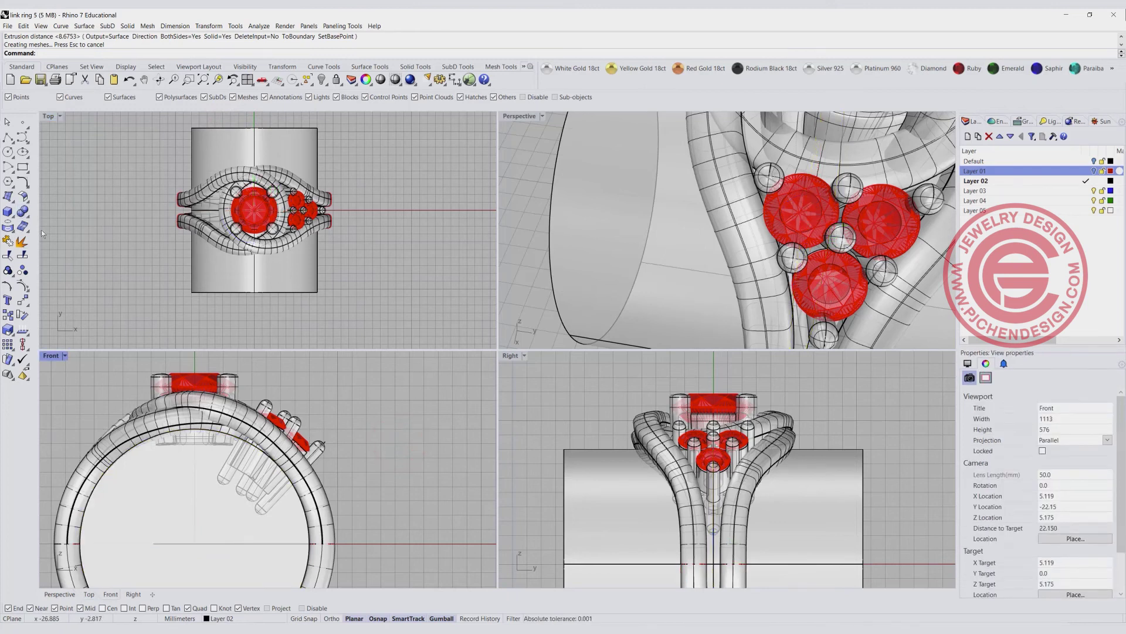
- Subtract the finger-hole cylinder from the side cluster's setting and the centre stone's setting with Boolean Difference
left_click(25, 214)
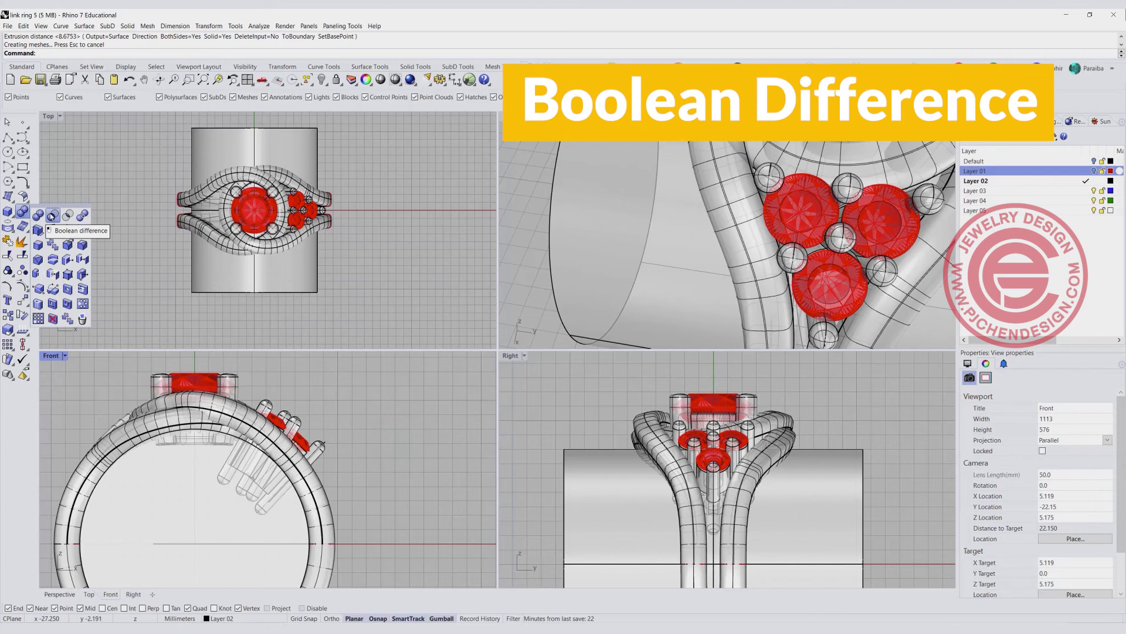
left_click(51, 216)
left_click(319, 443)
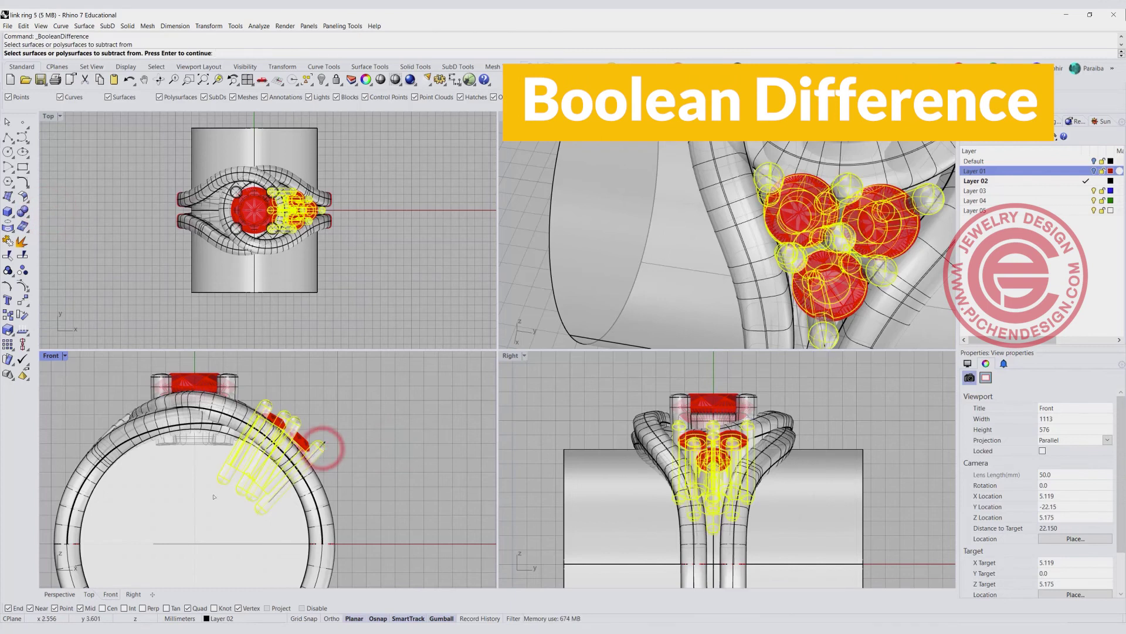
left_click(240, 380)
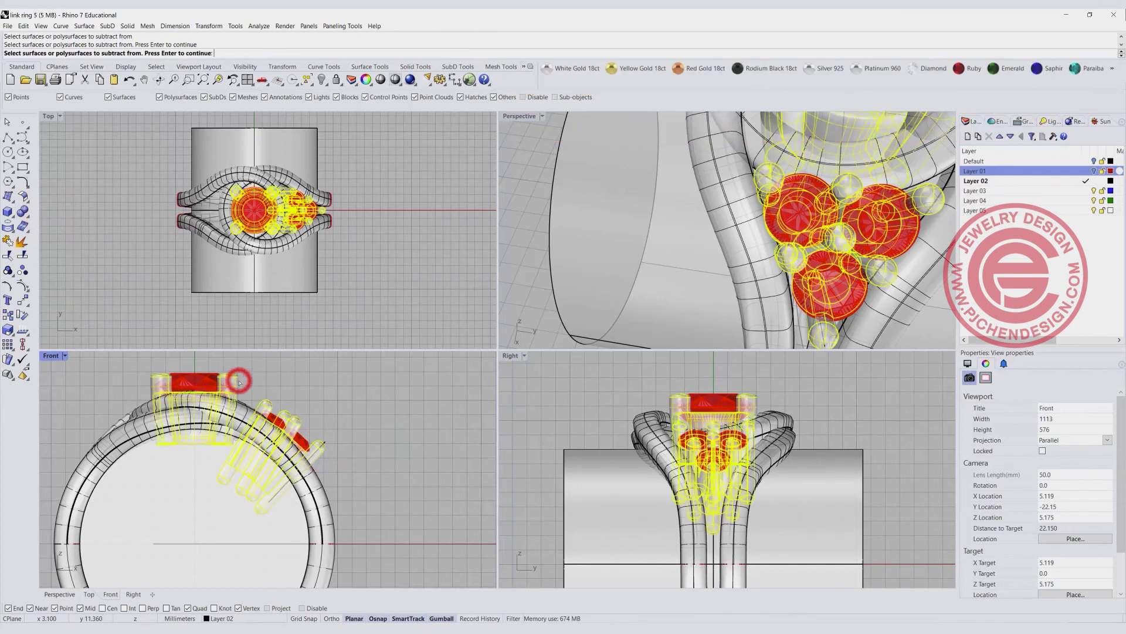
right_click(196, 484)
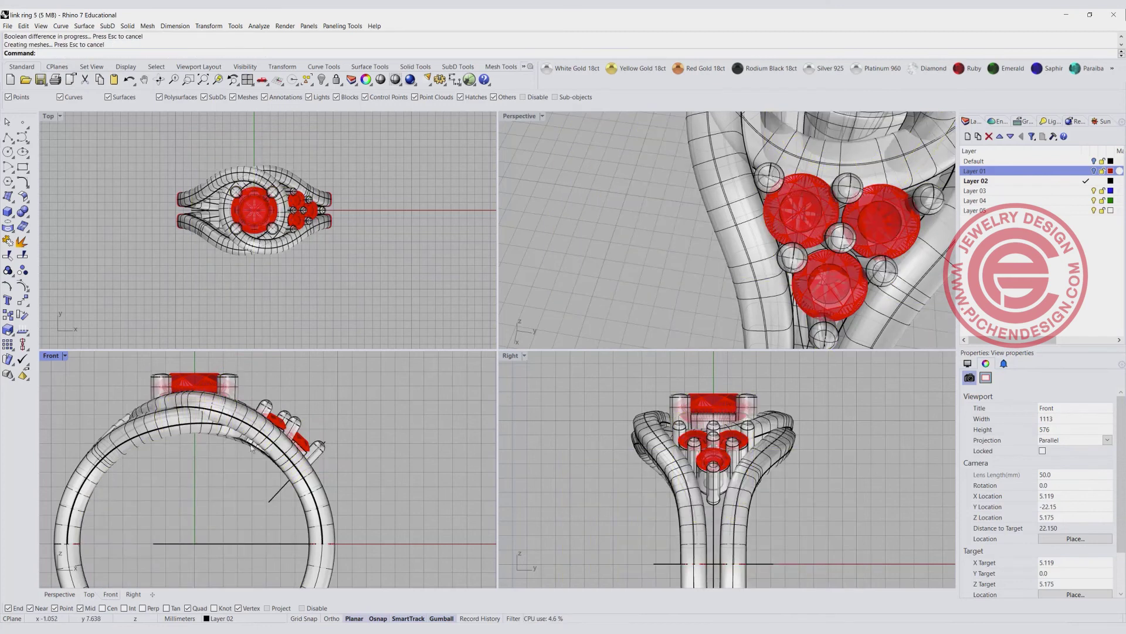
- Mirror the three-stone cluster with its trimmed setting to the opposite shoulder, using a vertical mirror plane in the Top view starting at 0
left_click_drag(270, 144, 376, 274)
left_click(23, 302)
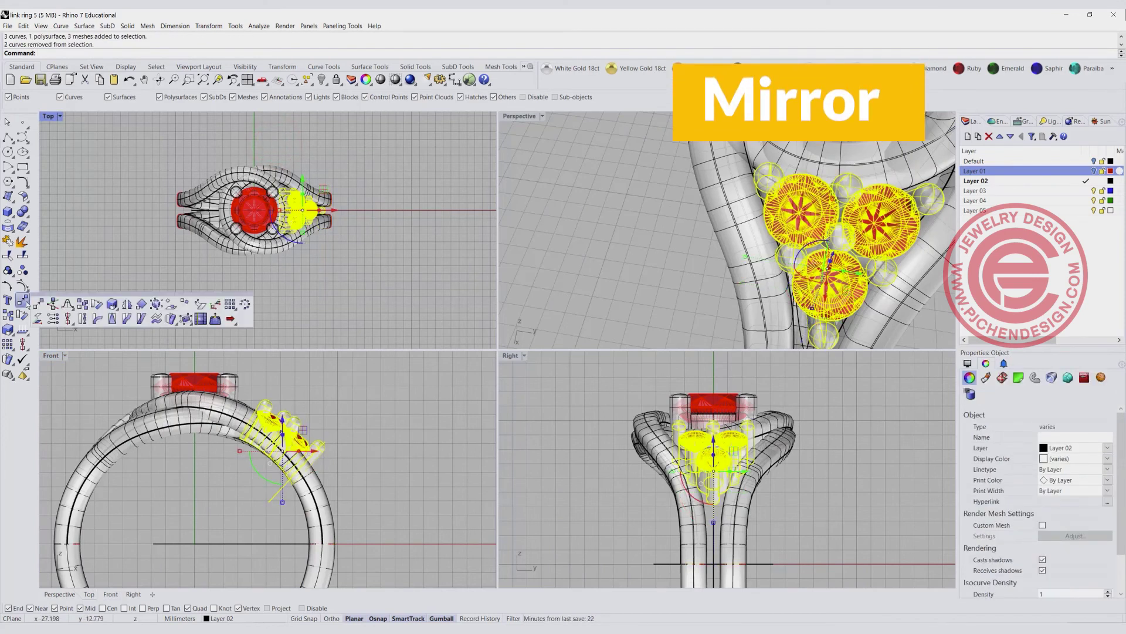
left_click(126, 305)
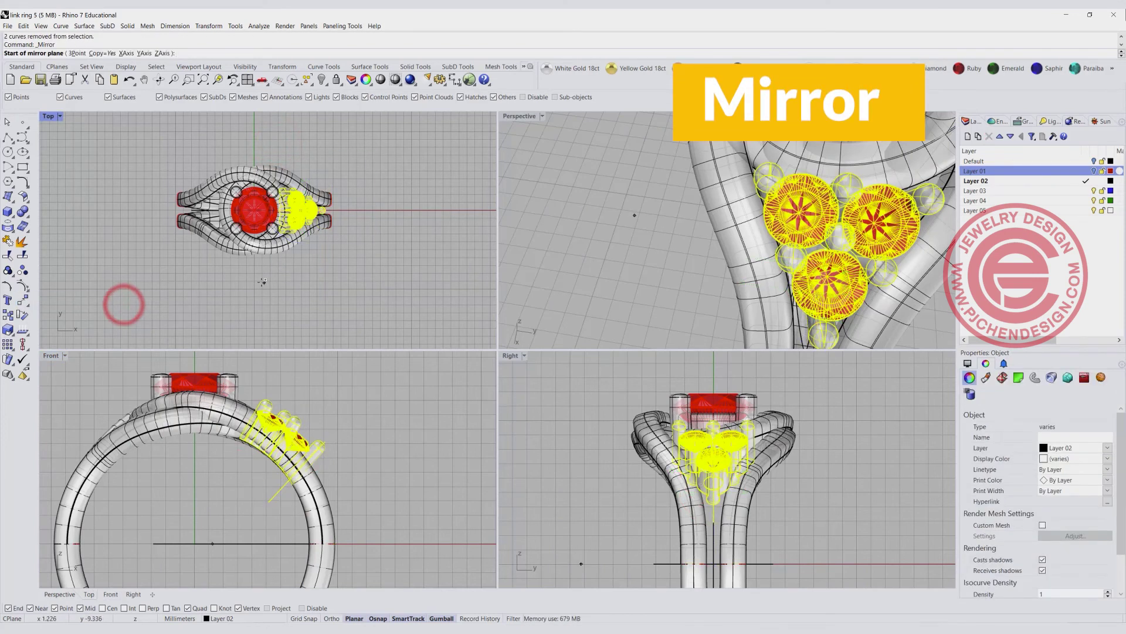
type("0")
key("Return")
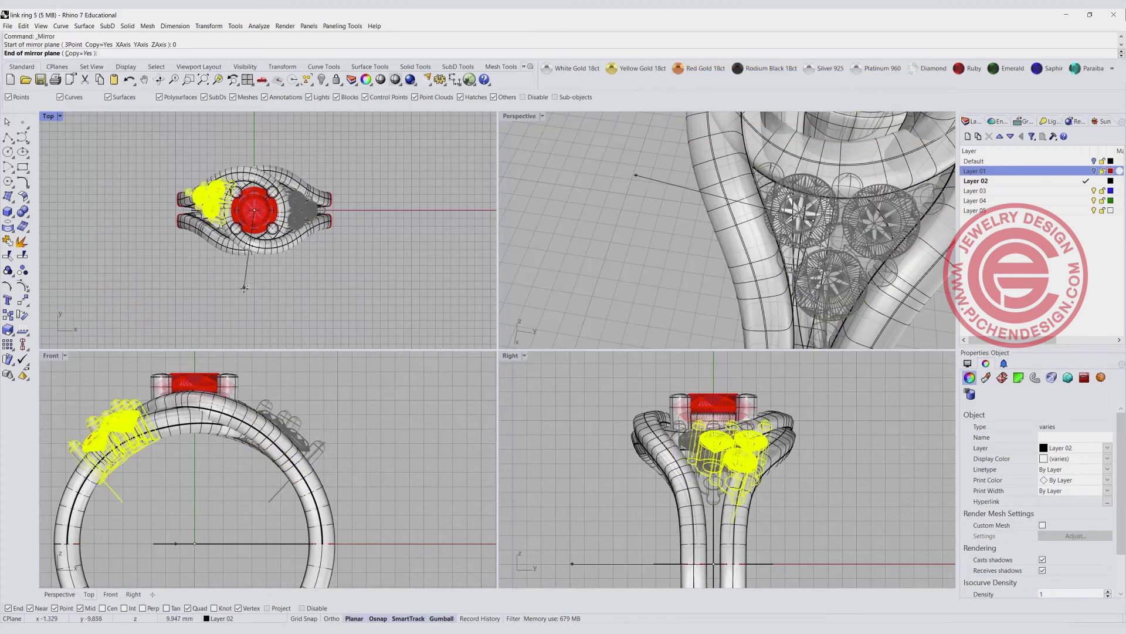
left_click(244, 287)
left_click(422, 231)
- Maximize the Perspective view and examine the ring with both side clusters from several angles
left_click(512, 118)
double_click(511, 118)
scroll(503, 172, "down", 8)
right_click_drag(503, 294, 461, 338, "shift")
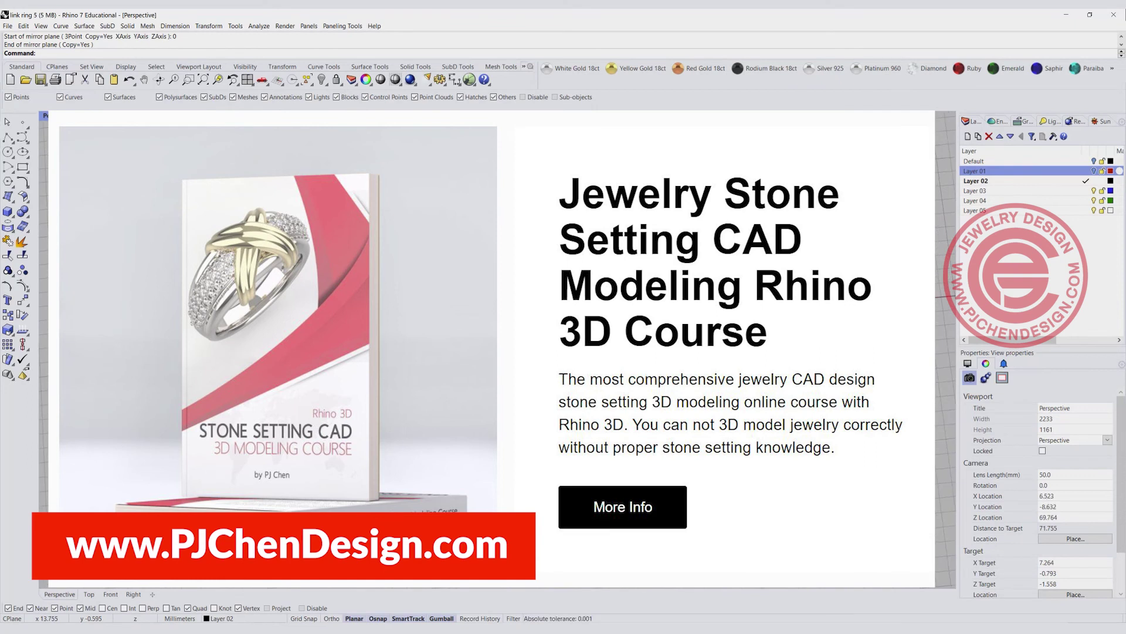
right_click_drag(460, 338, 419, 318)
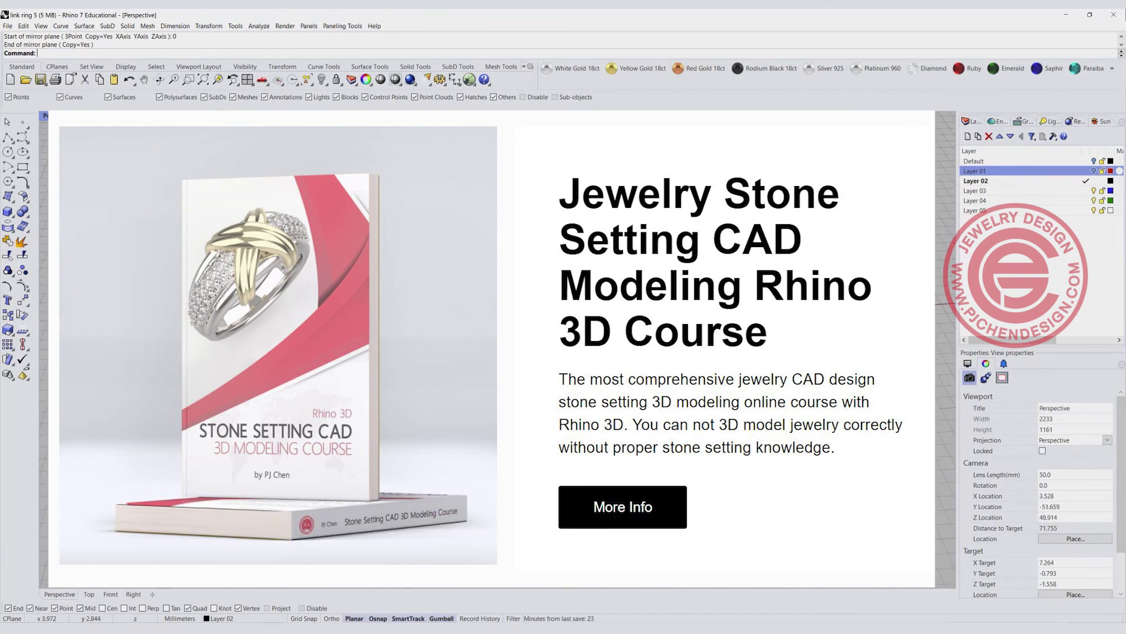
right_click_drag(316, 310, 456, 310)
scroll(456, 309, "up", 2)
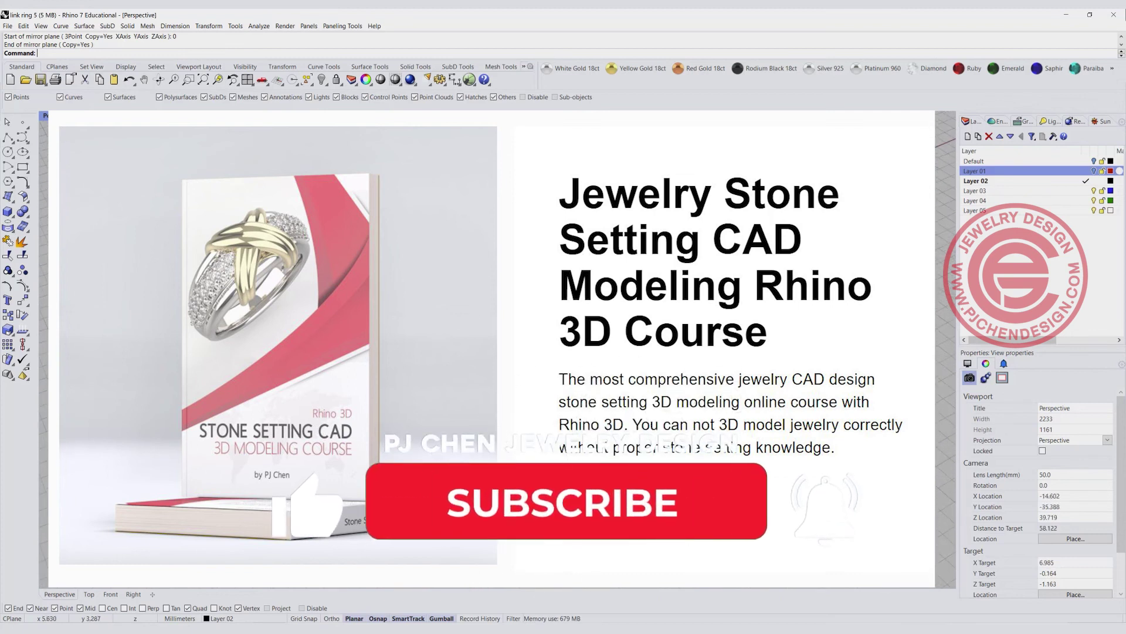